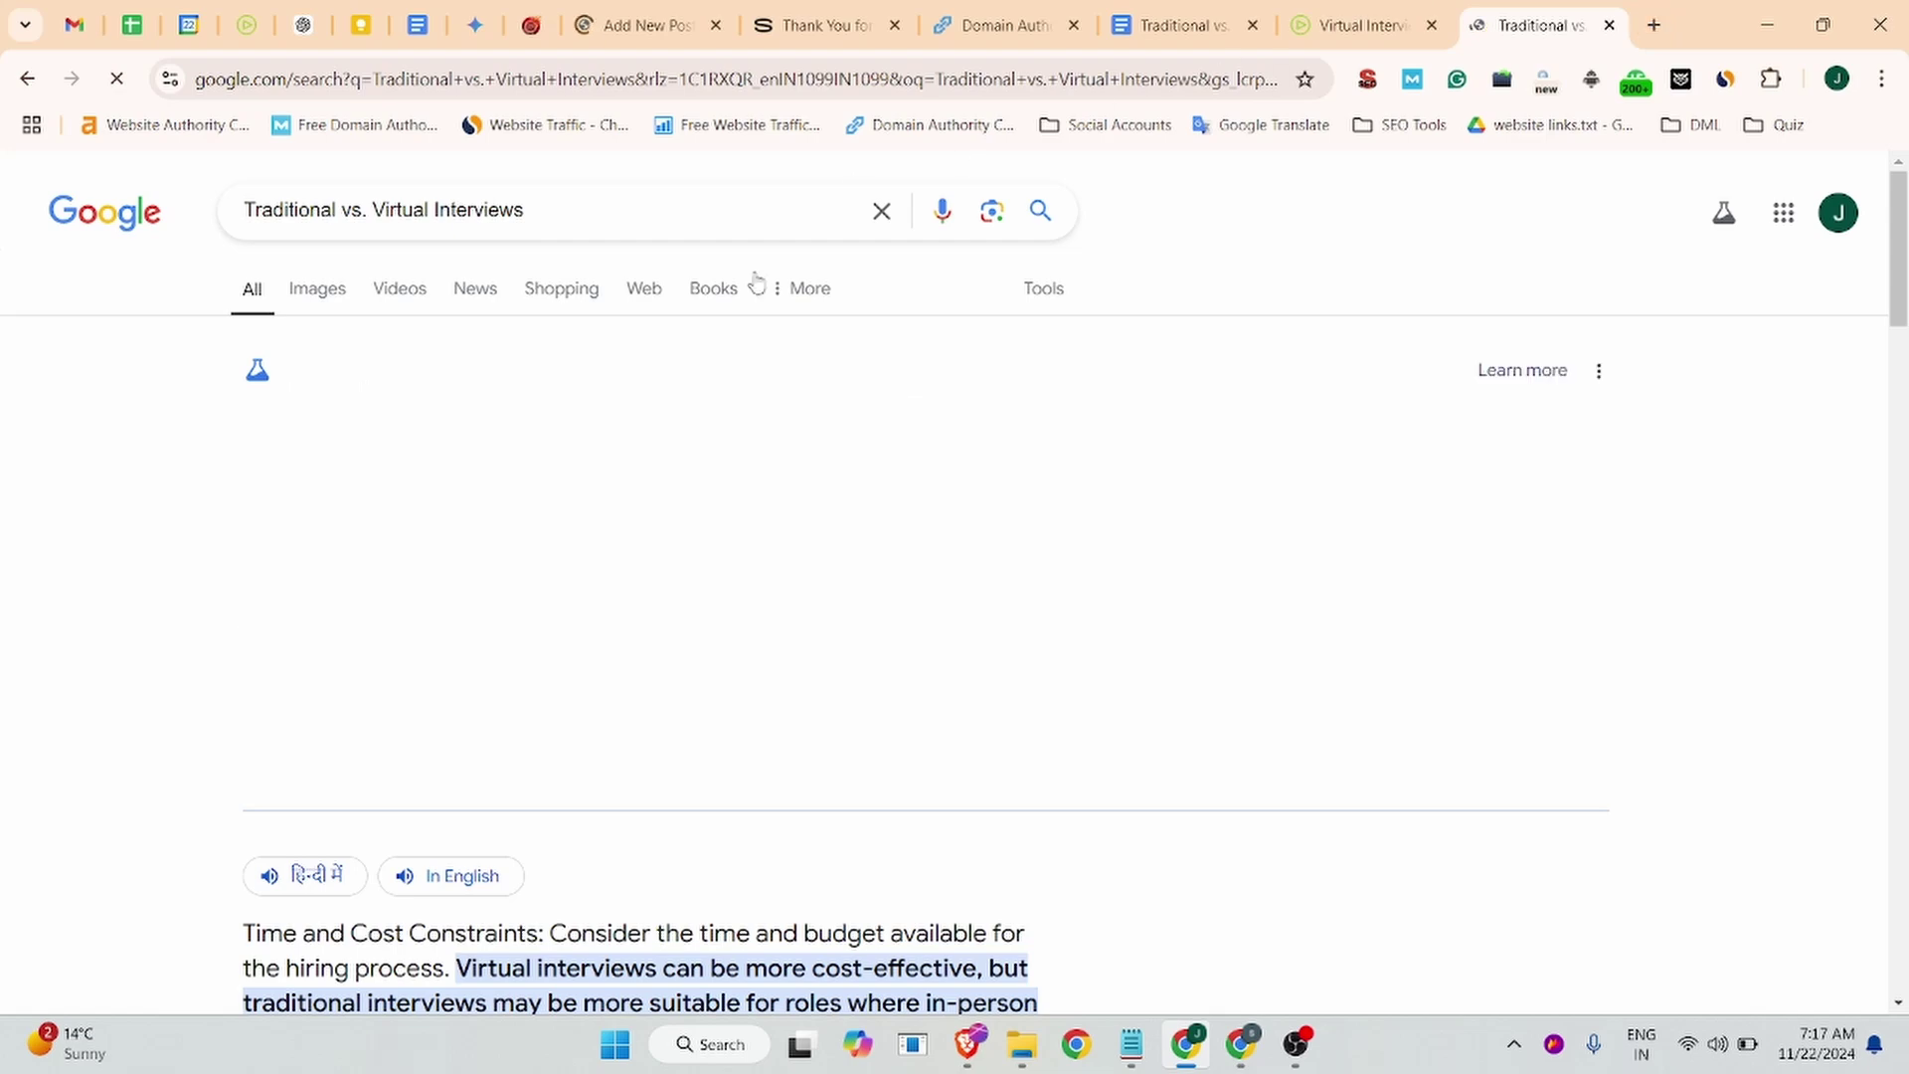
Step: Open the Jobma article on traditional vs virtual interviews from the Google search results
scroll(609, 457, down, 8)
click(443, 581)
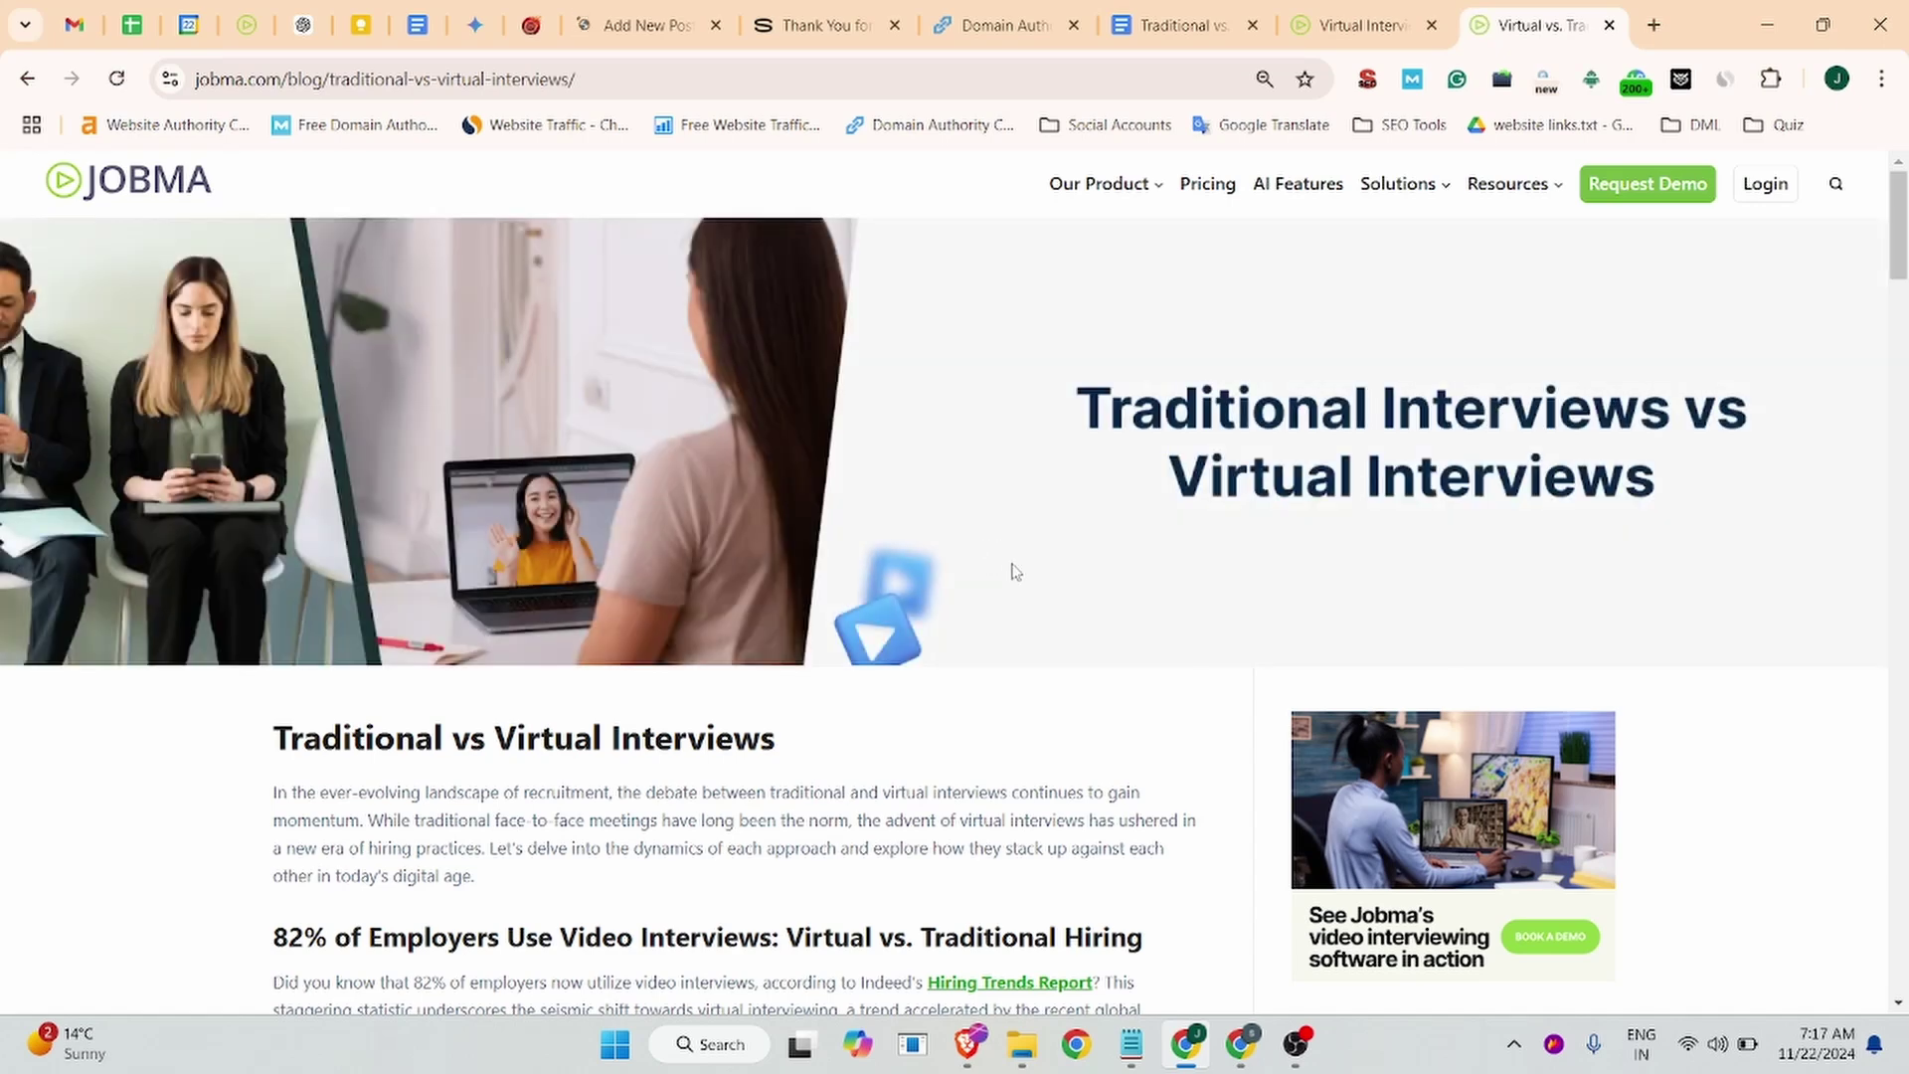
Step: Capture a screenshot of part of the article's banner image, followed by one of the whole visible page
key(super+shift+s)
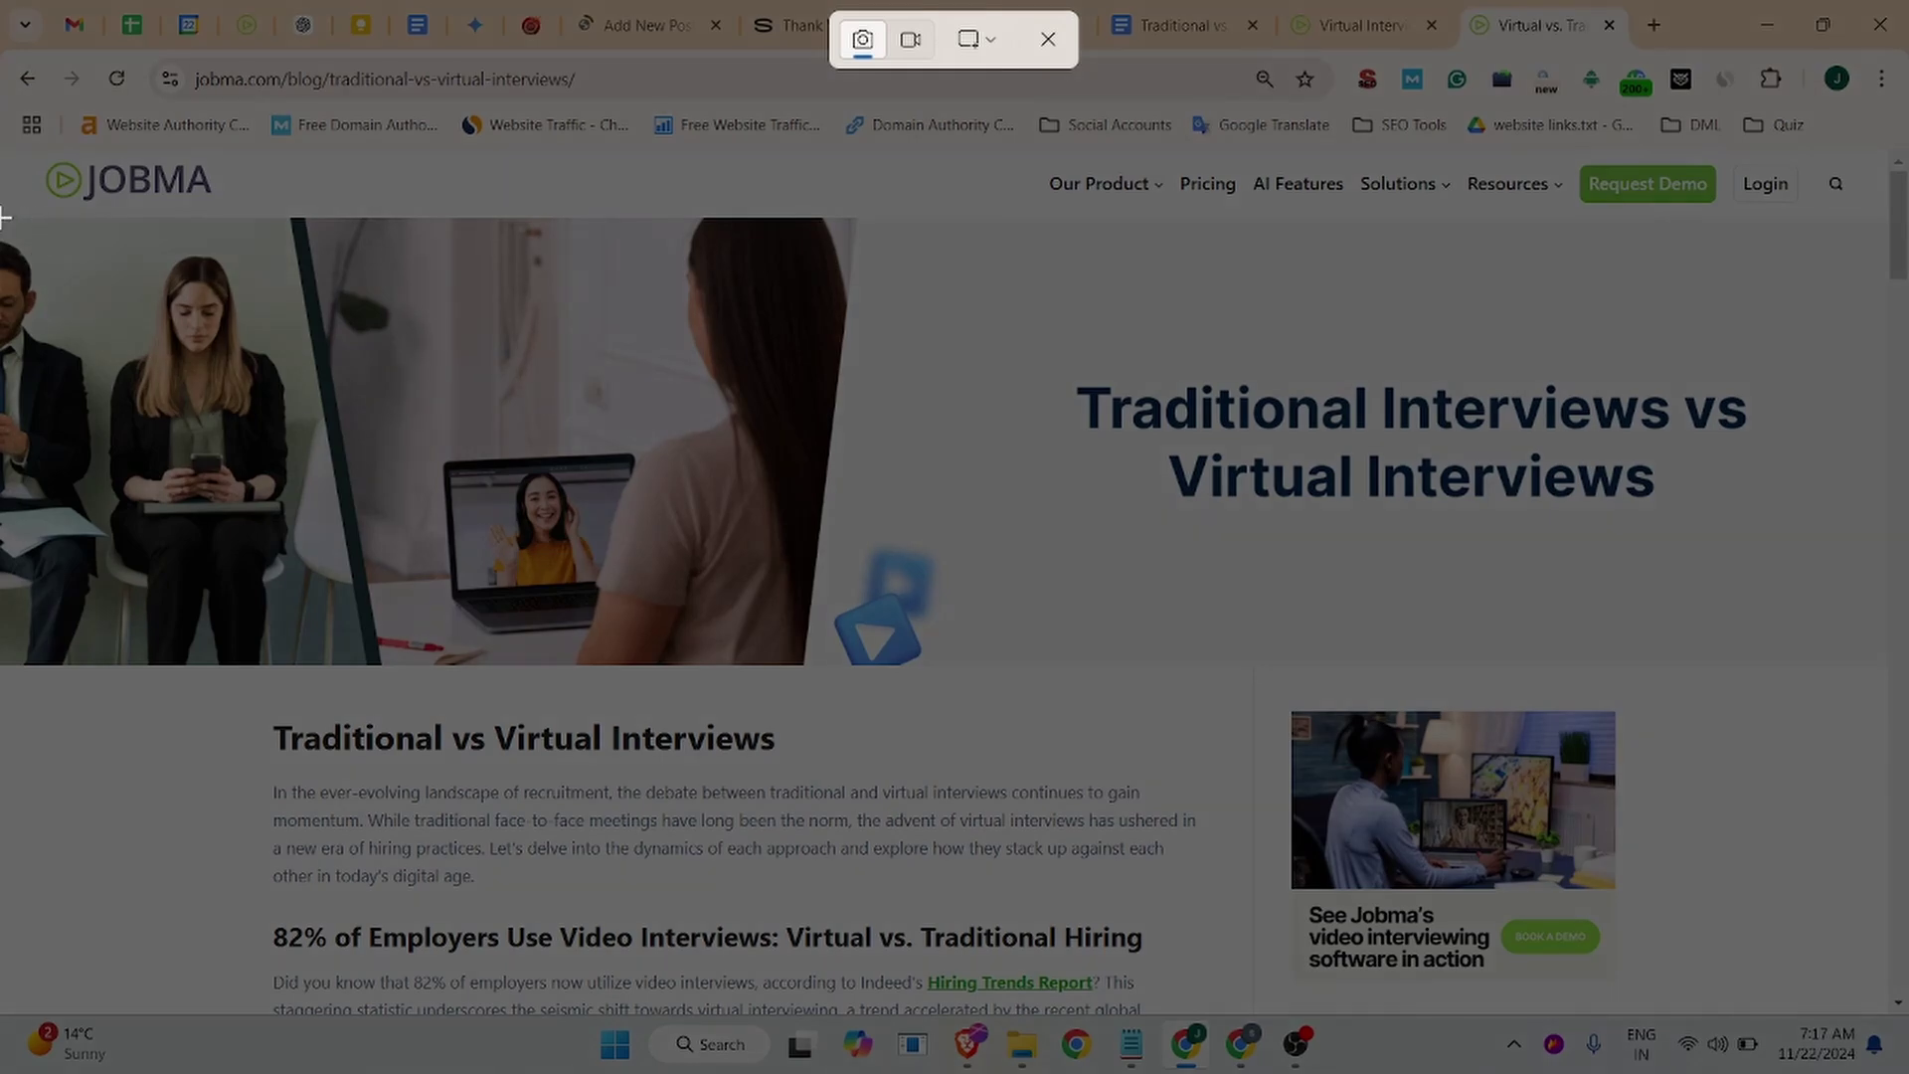
drag(4, 214, 684, 777)
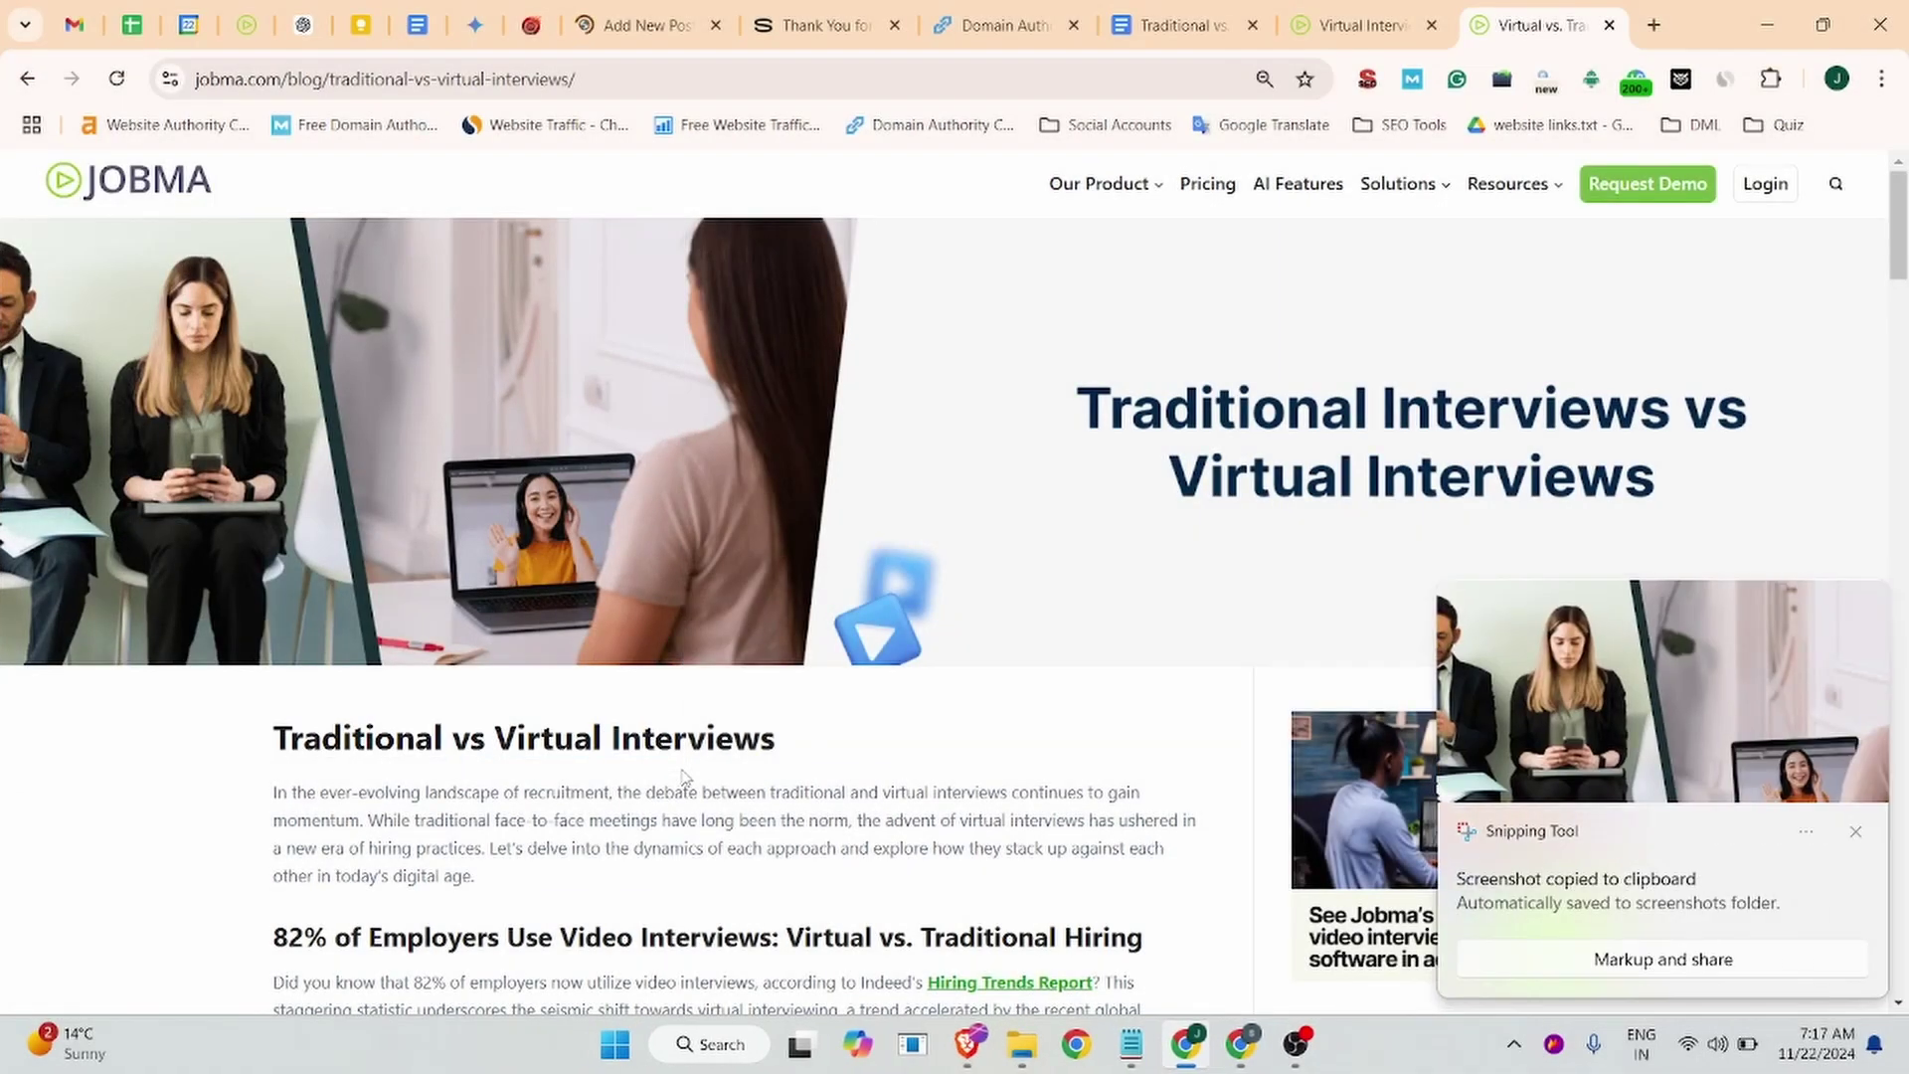
click(1855, 831)
key(super+shift+s)
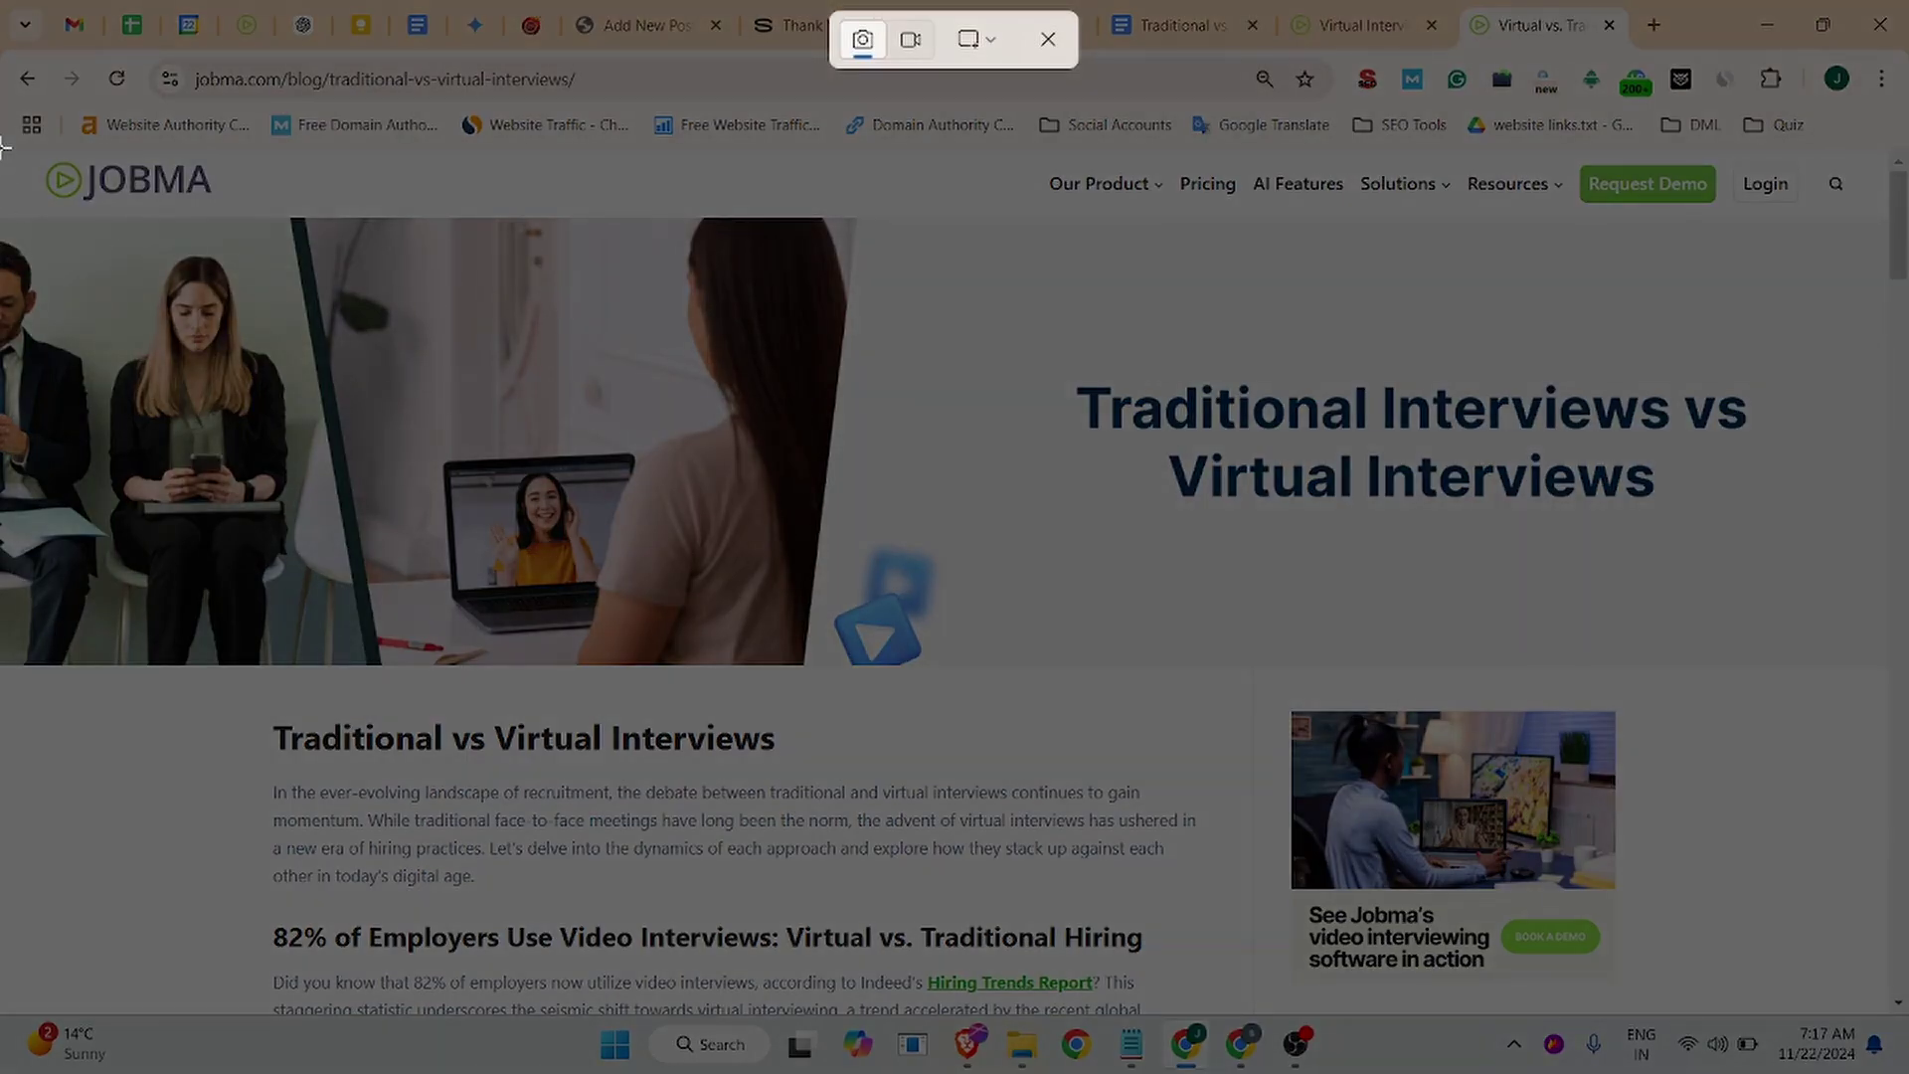
drag(3, 144, 1883, 1019)
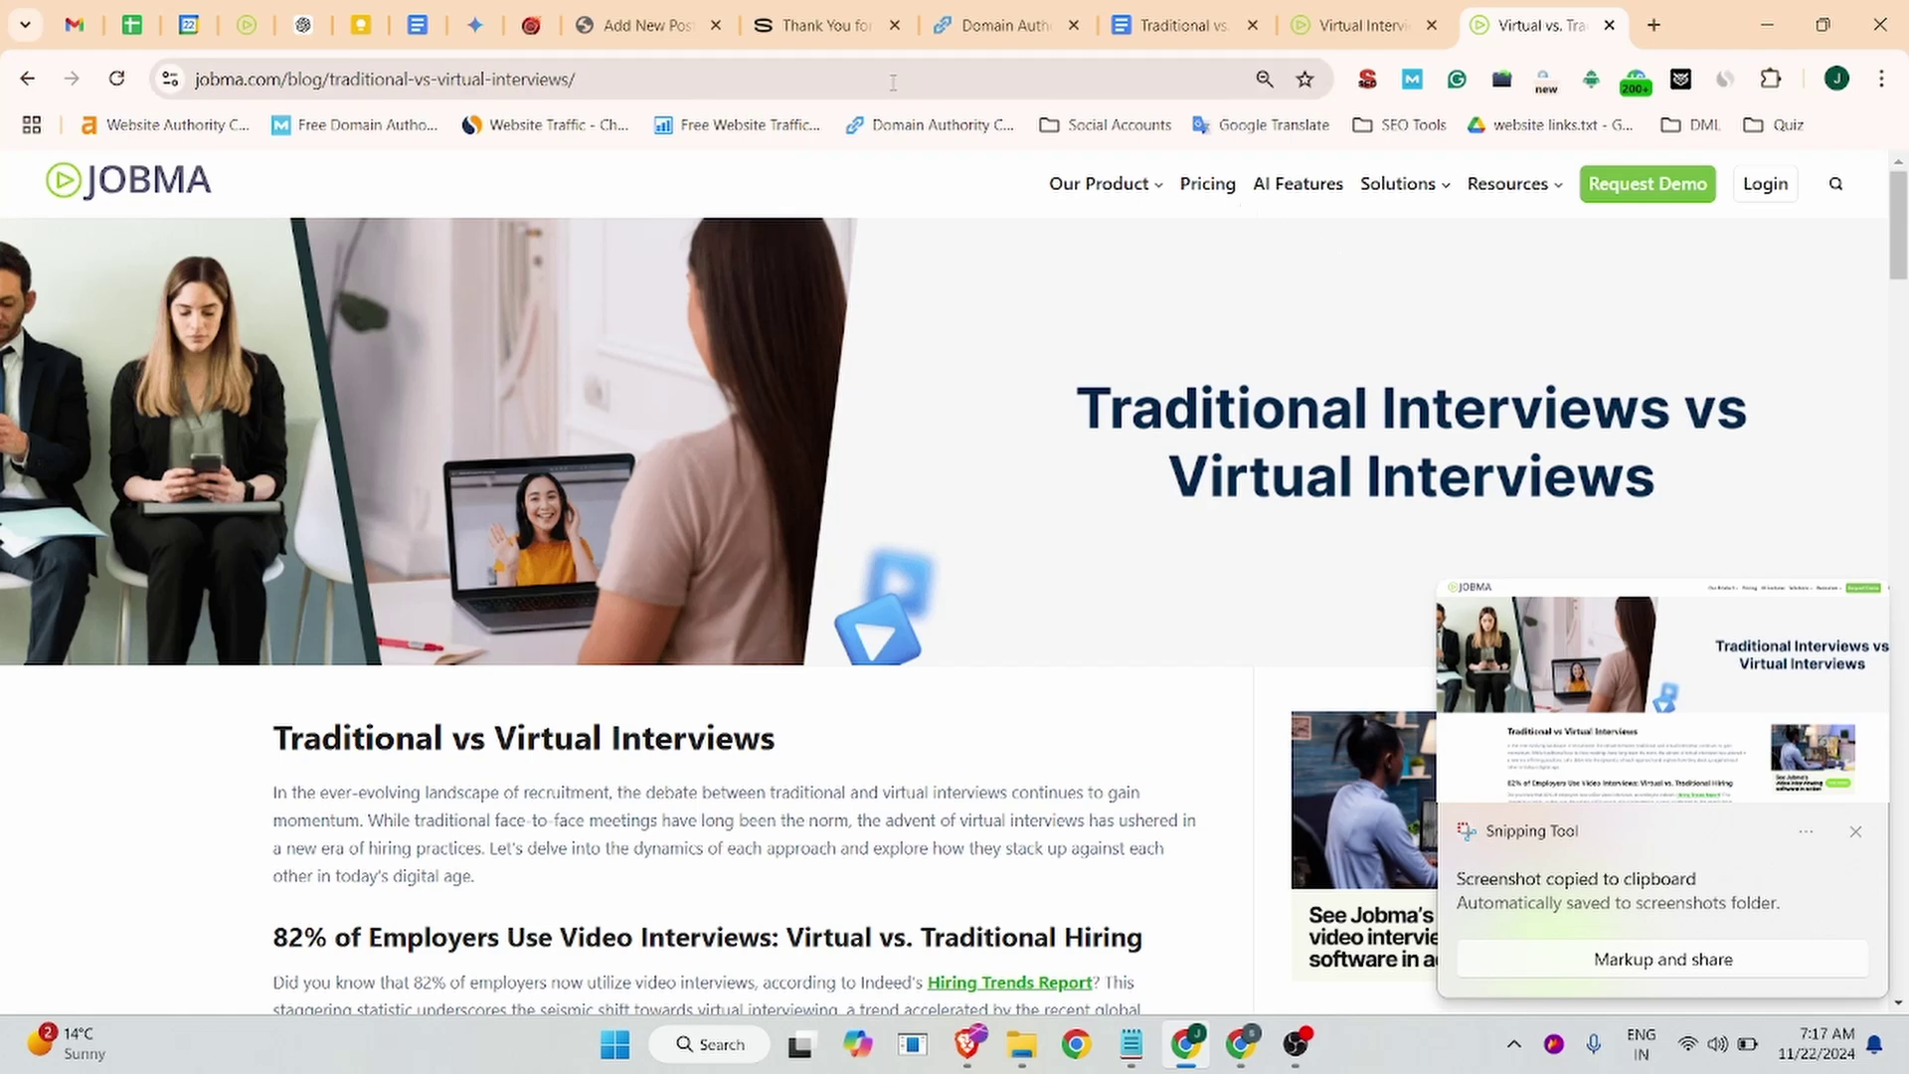
Step: Switch to the WordPress new post, dismiss the welcome guide, and copy the article title from the Google Docs draft
click(636, 25)
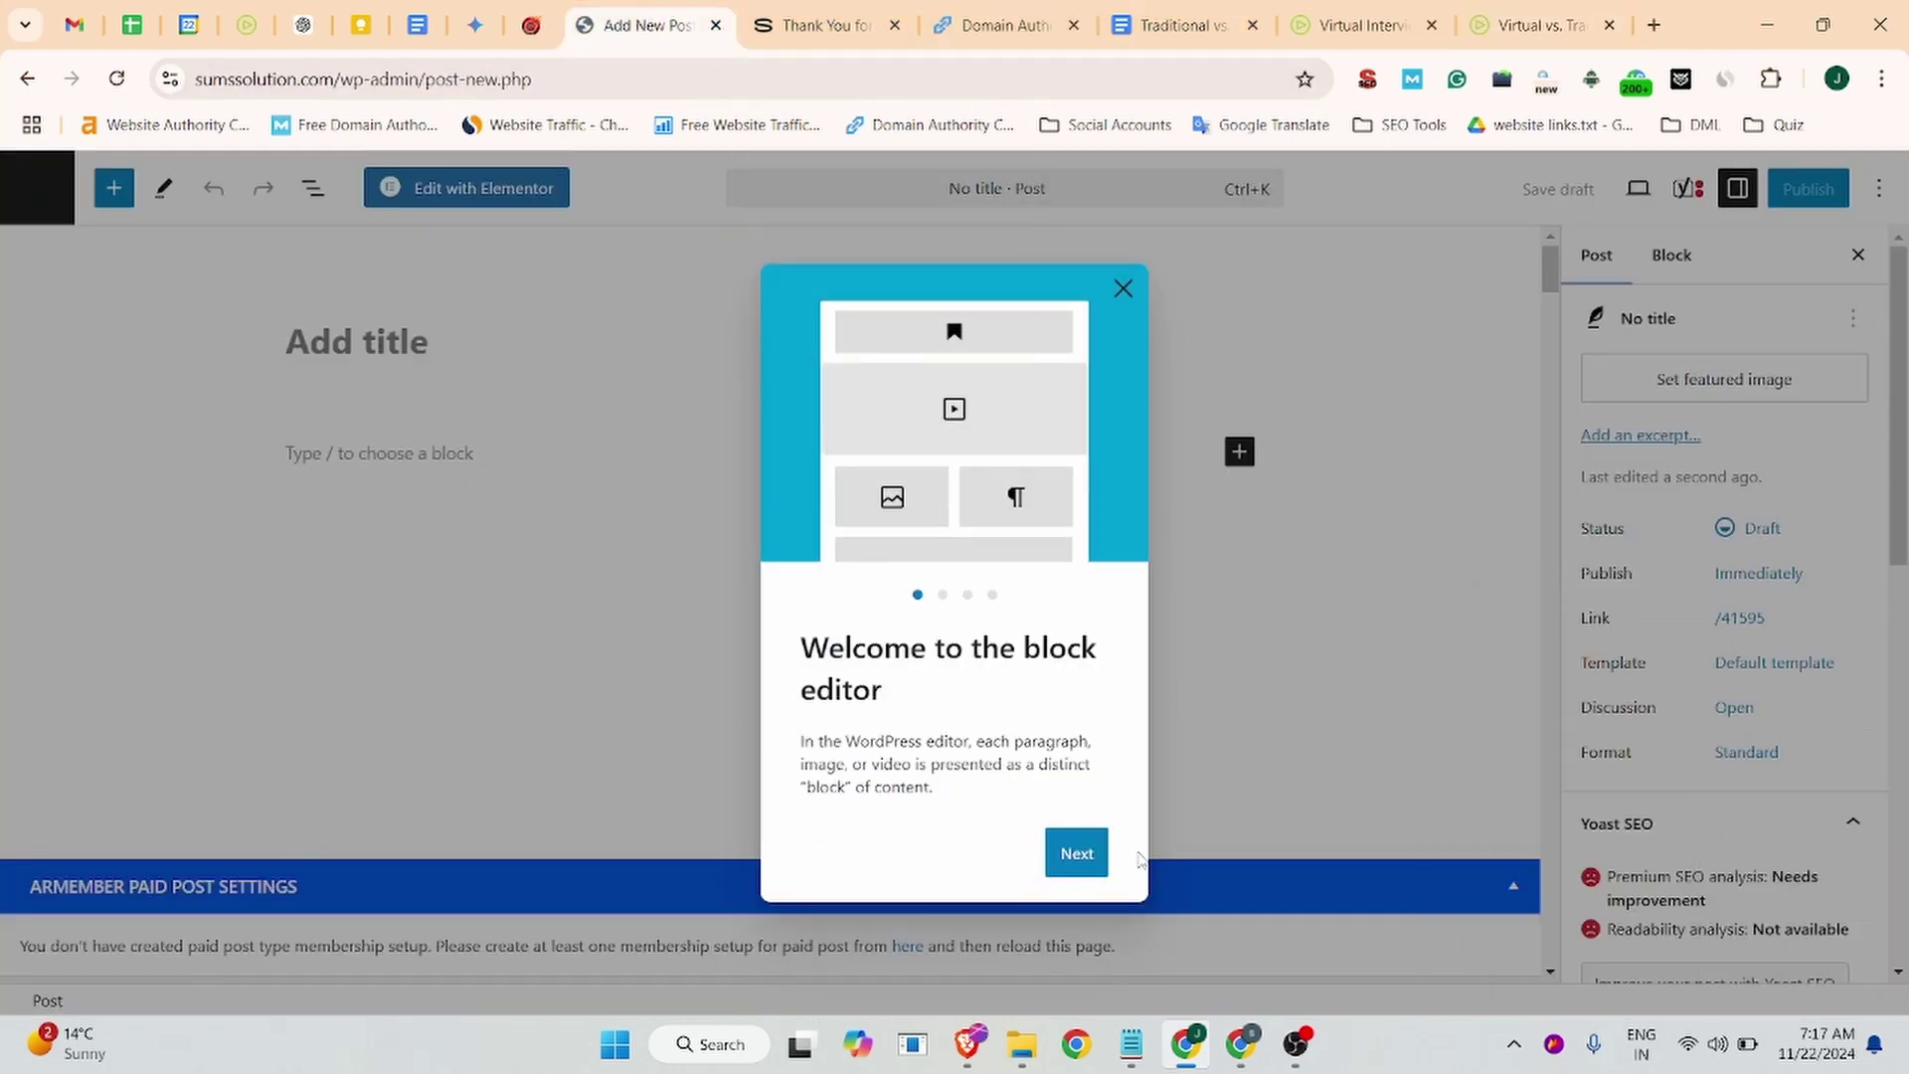
click(1123, 289)
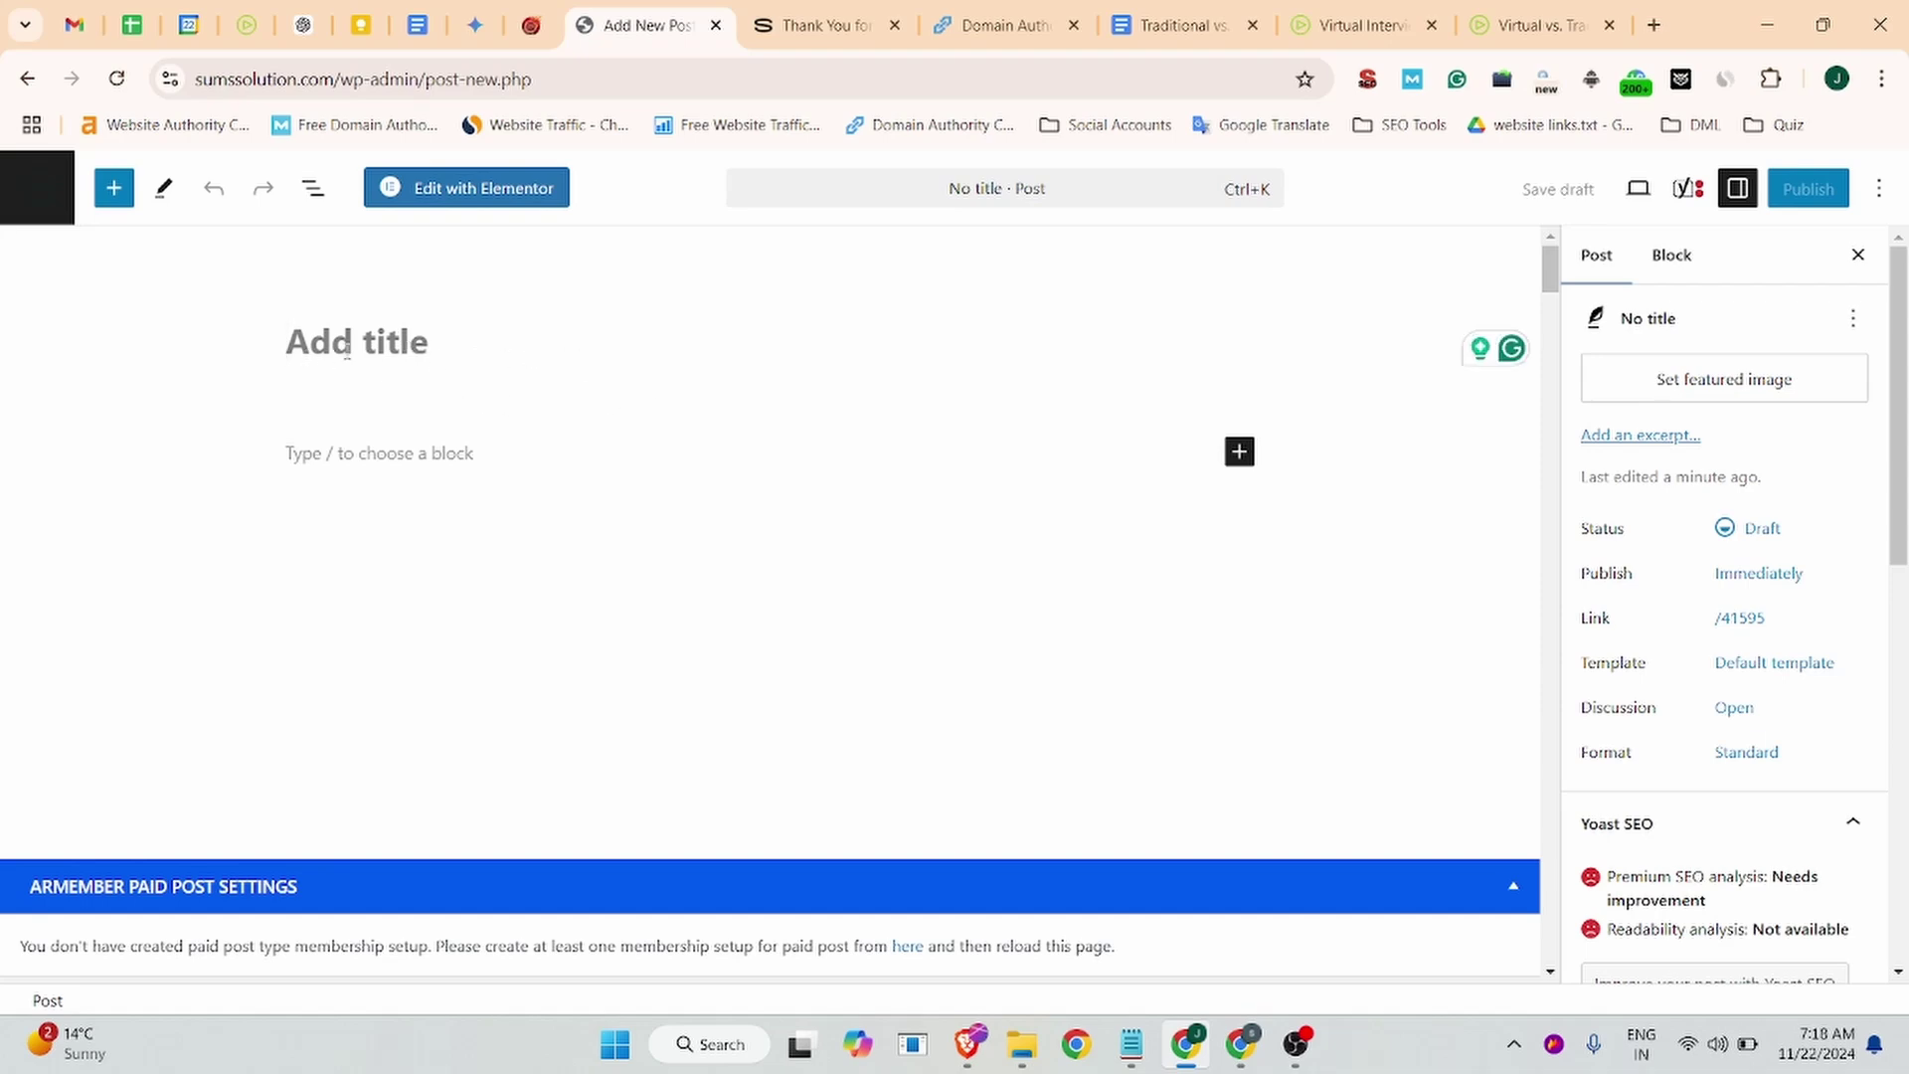
click(1146, 30)
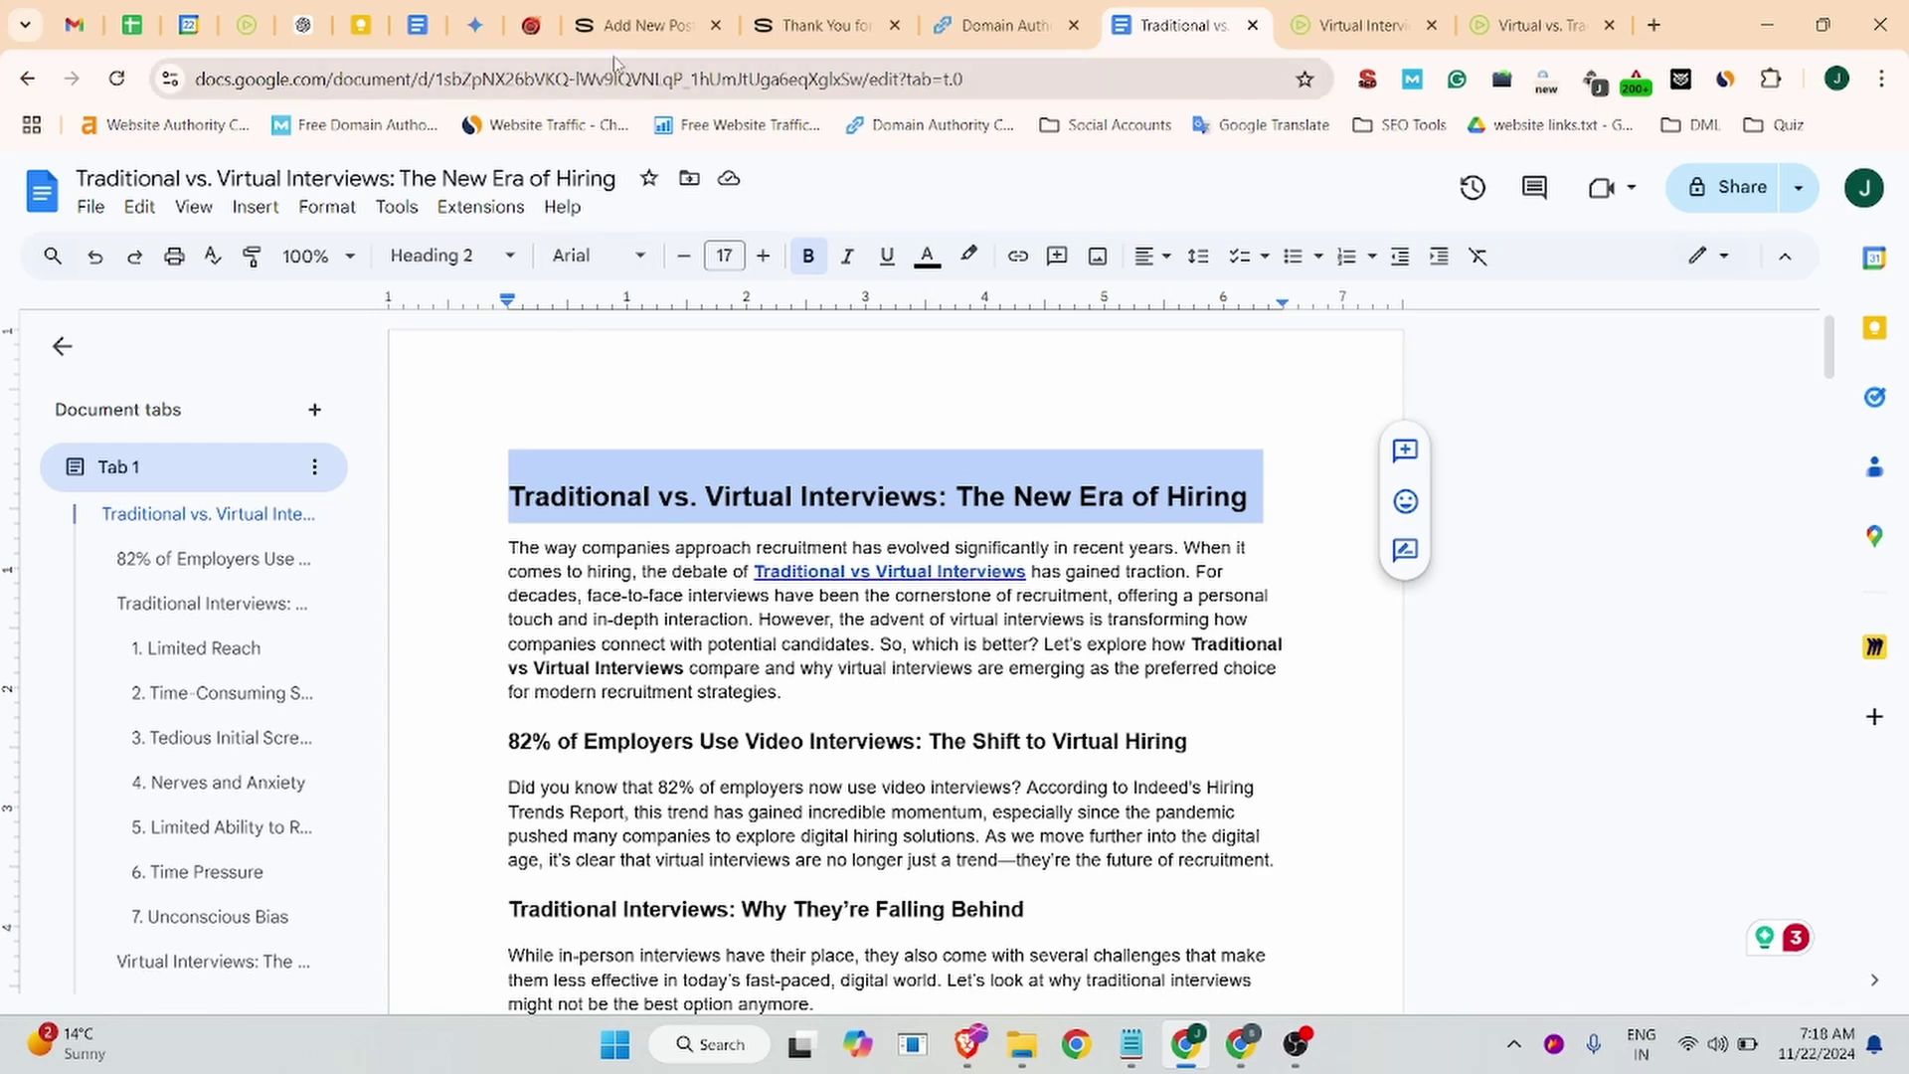
click(654, 12)
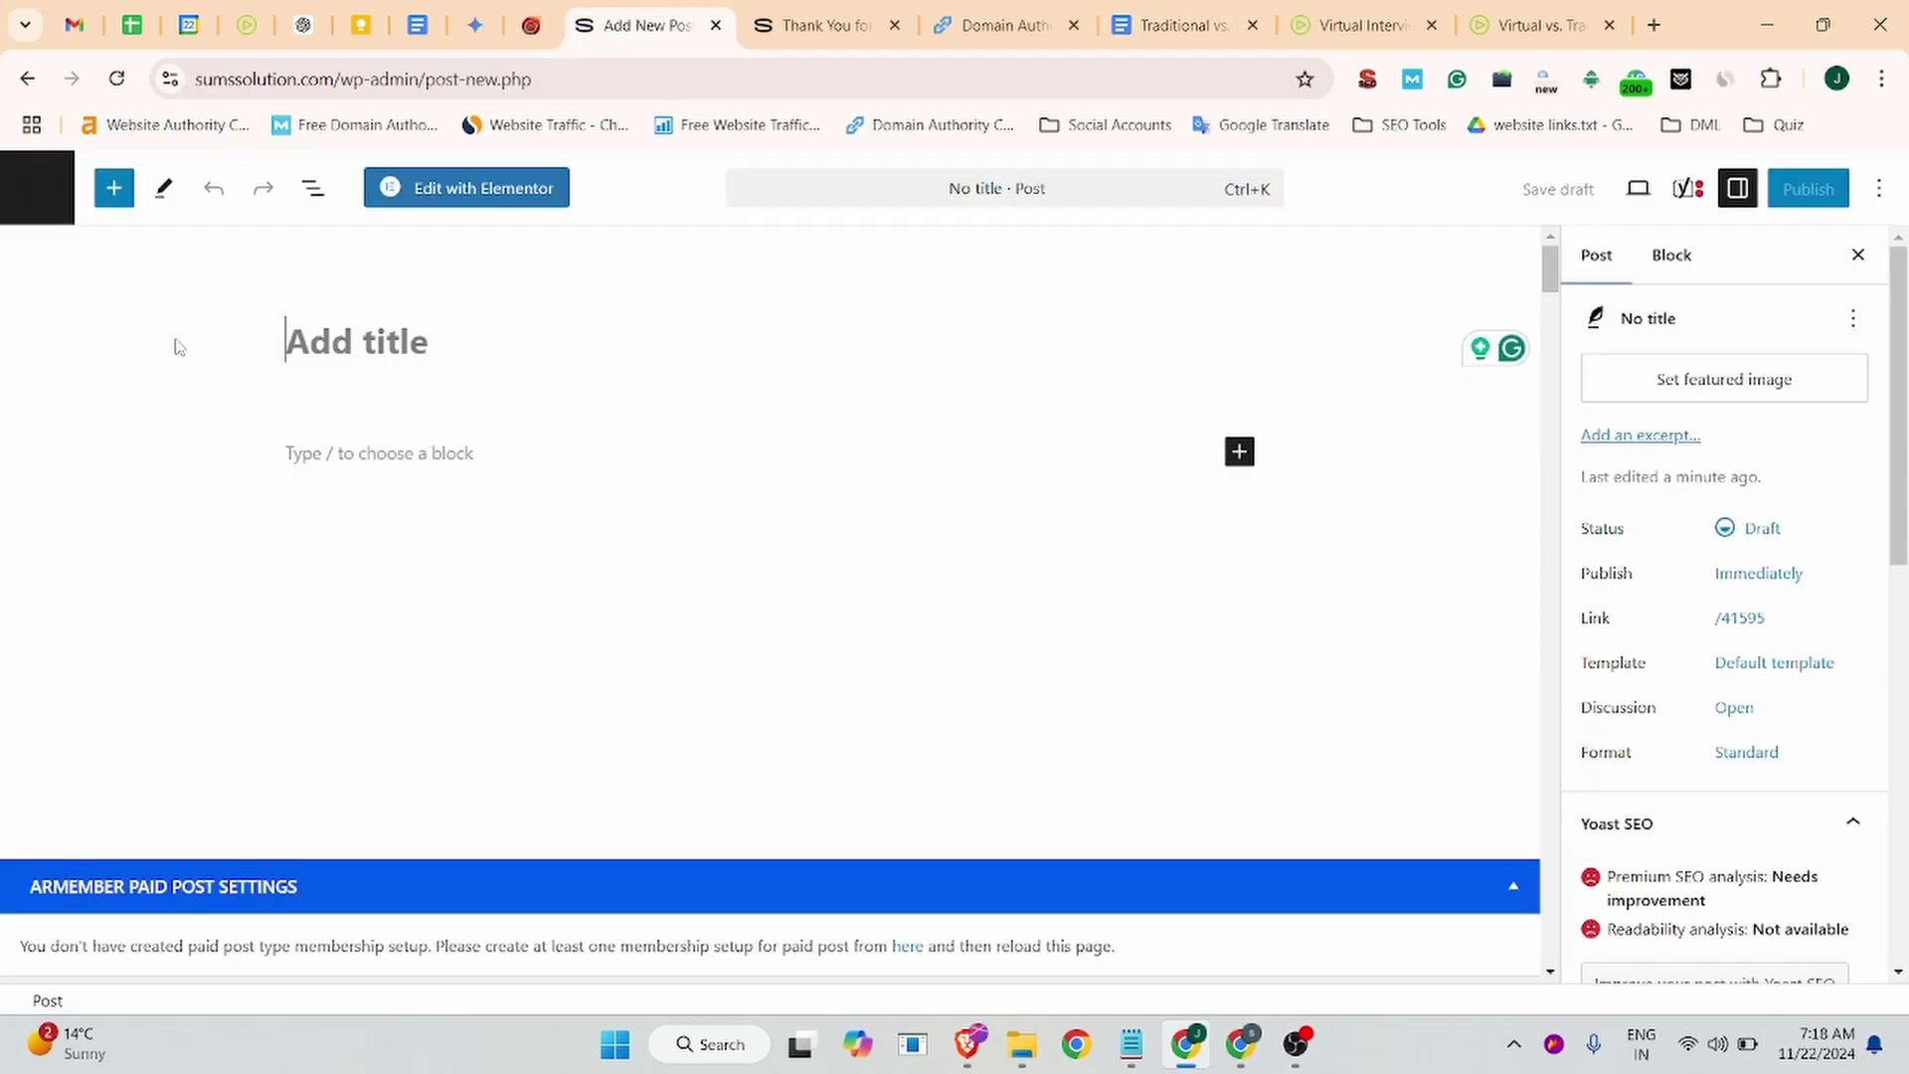
Step: Create a fresh post from the posts list and title it "Traditional vs. Virtual Interviews: The New Era of Hiring"
click(27, 189)
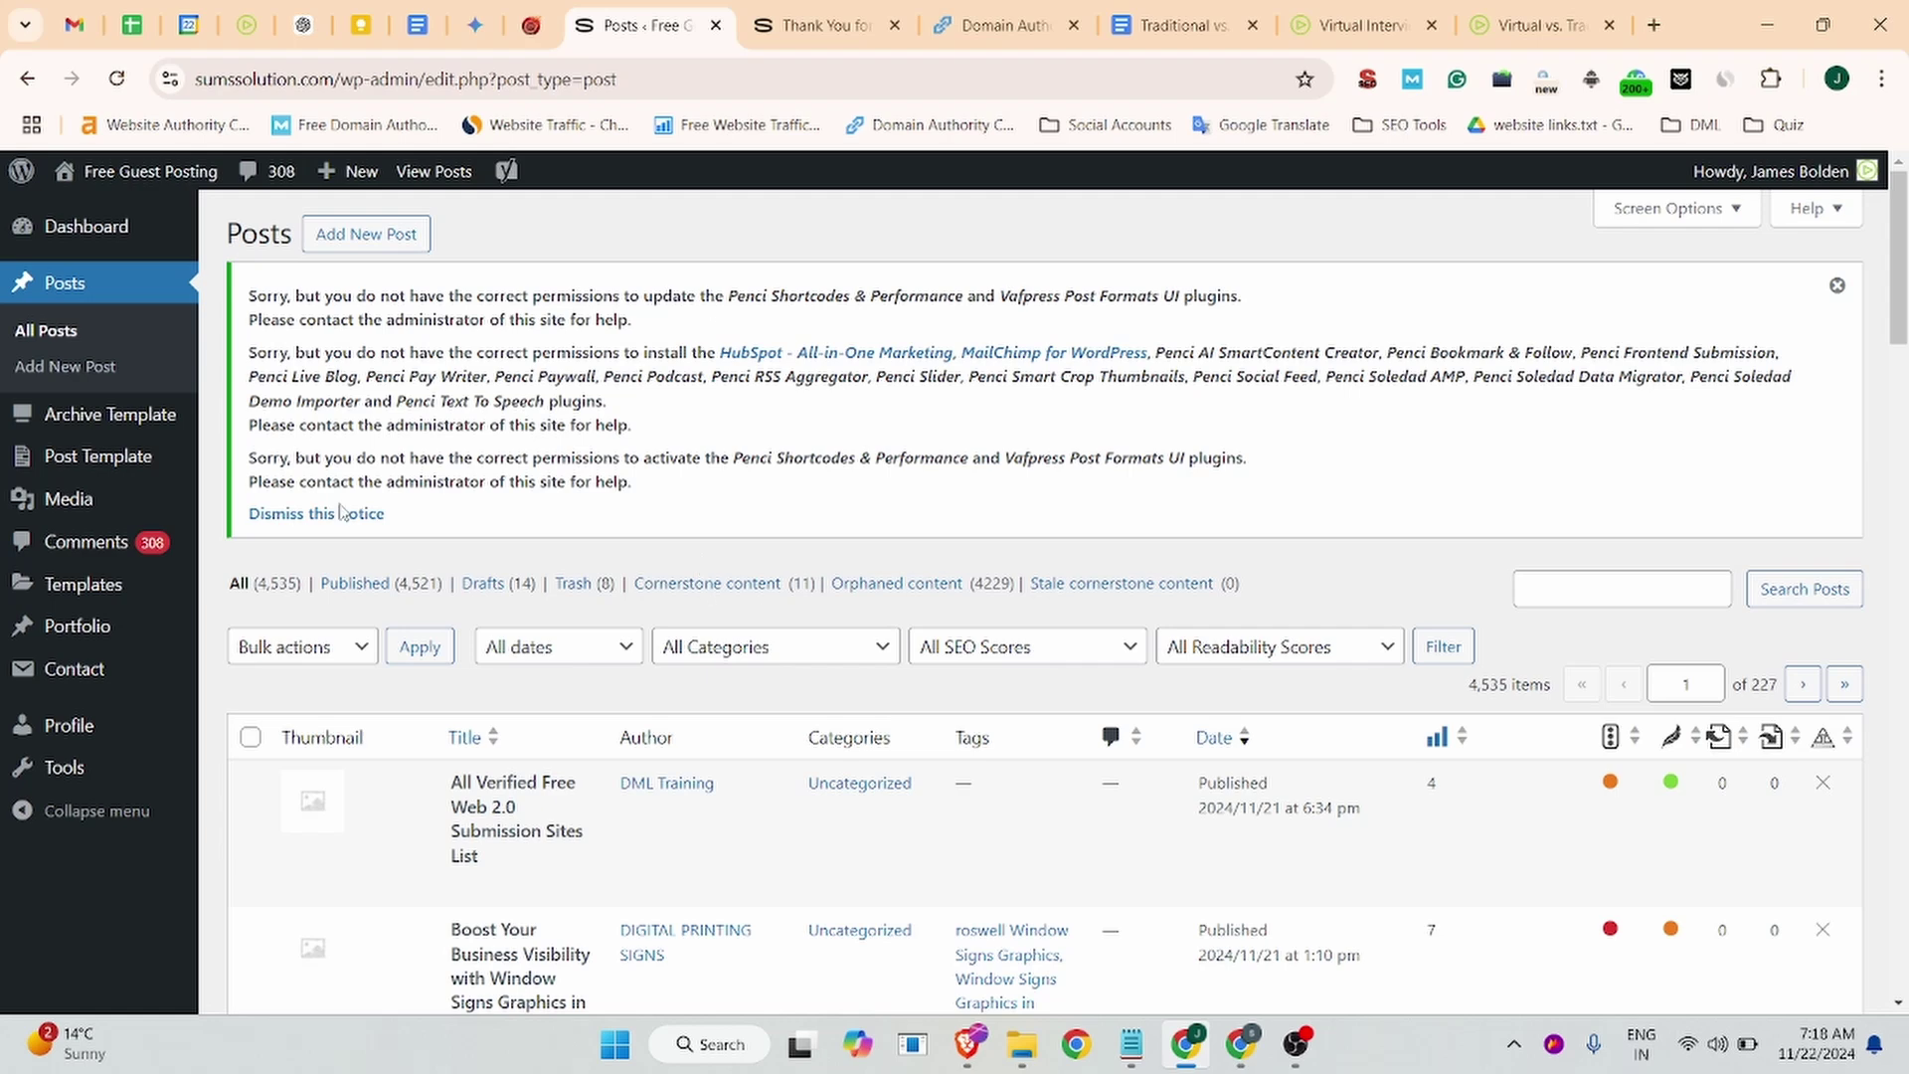
click(362, 238)
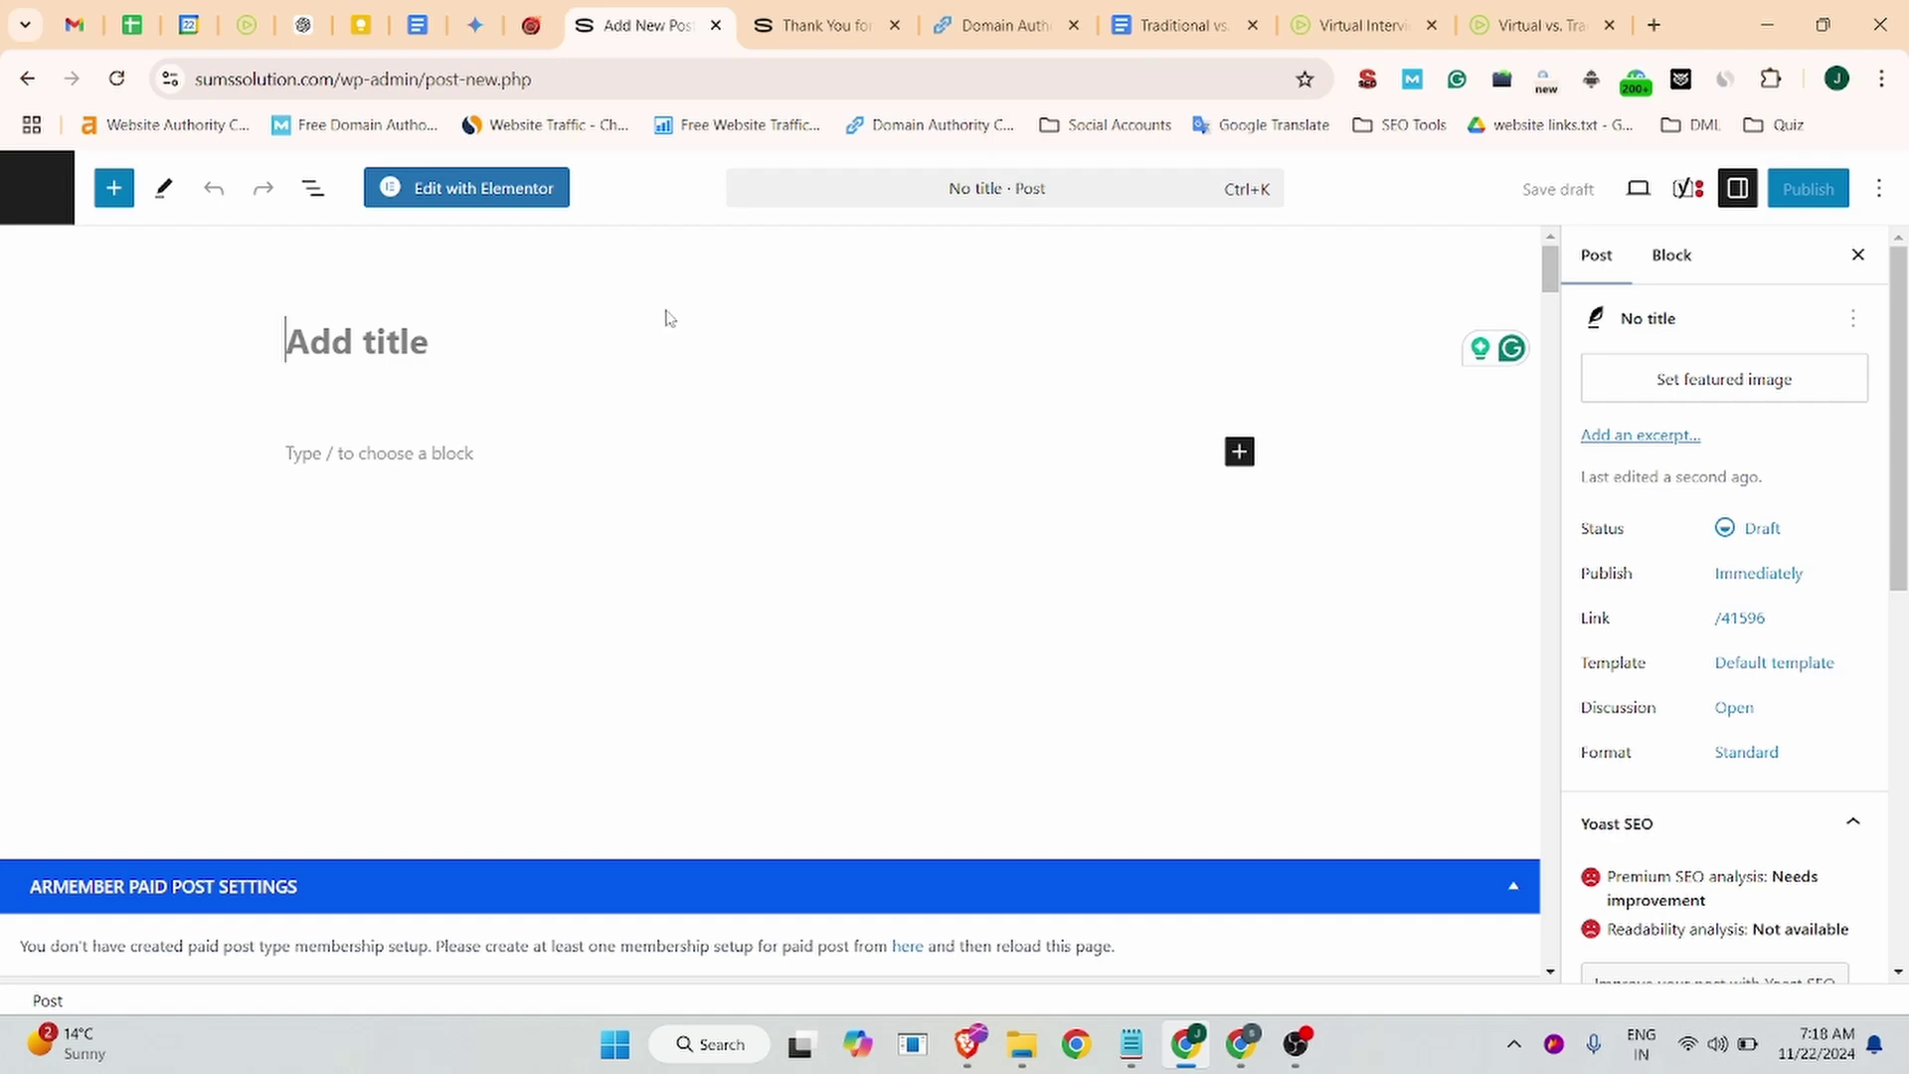
text(Traditional vs. Virtual Interviews: The New Era of Hiring)
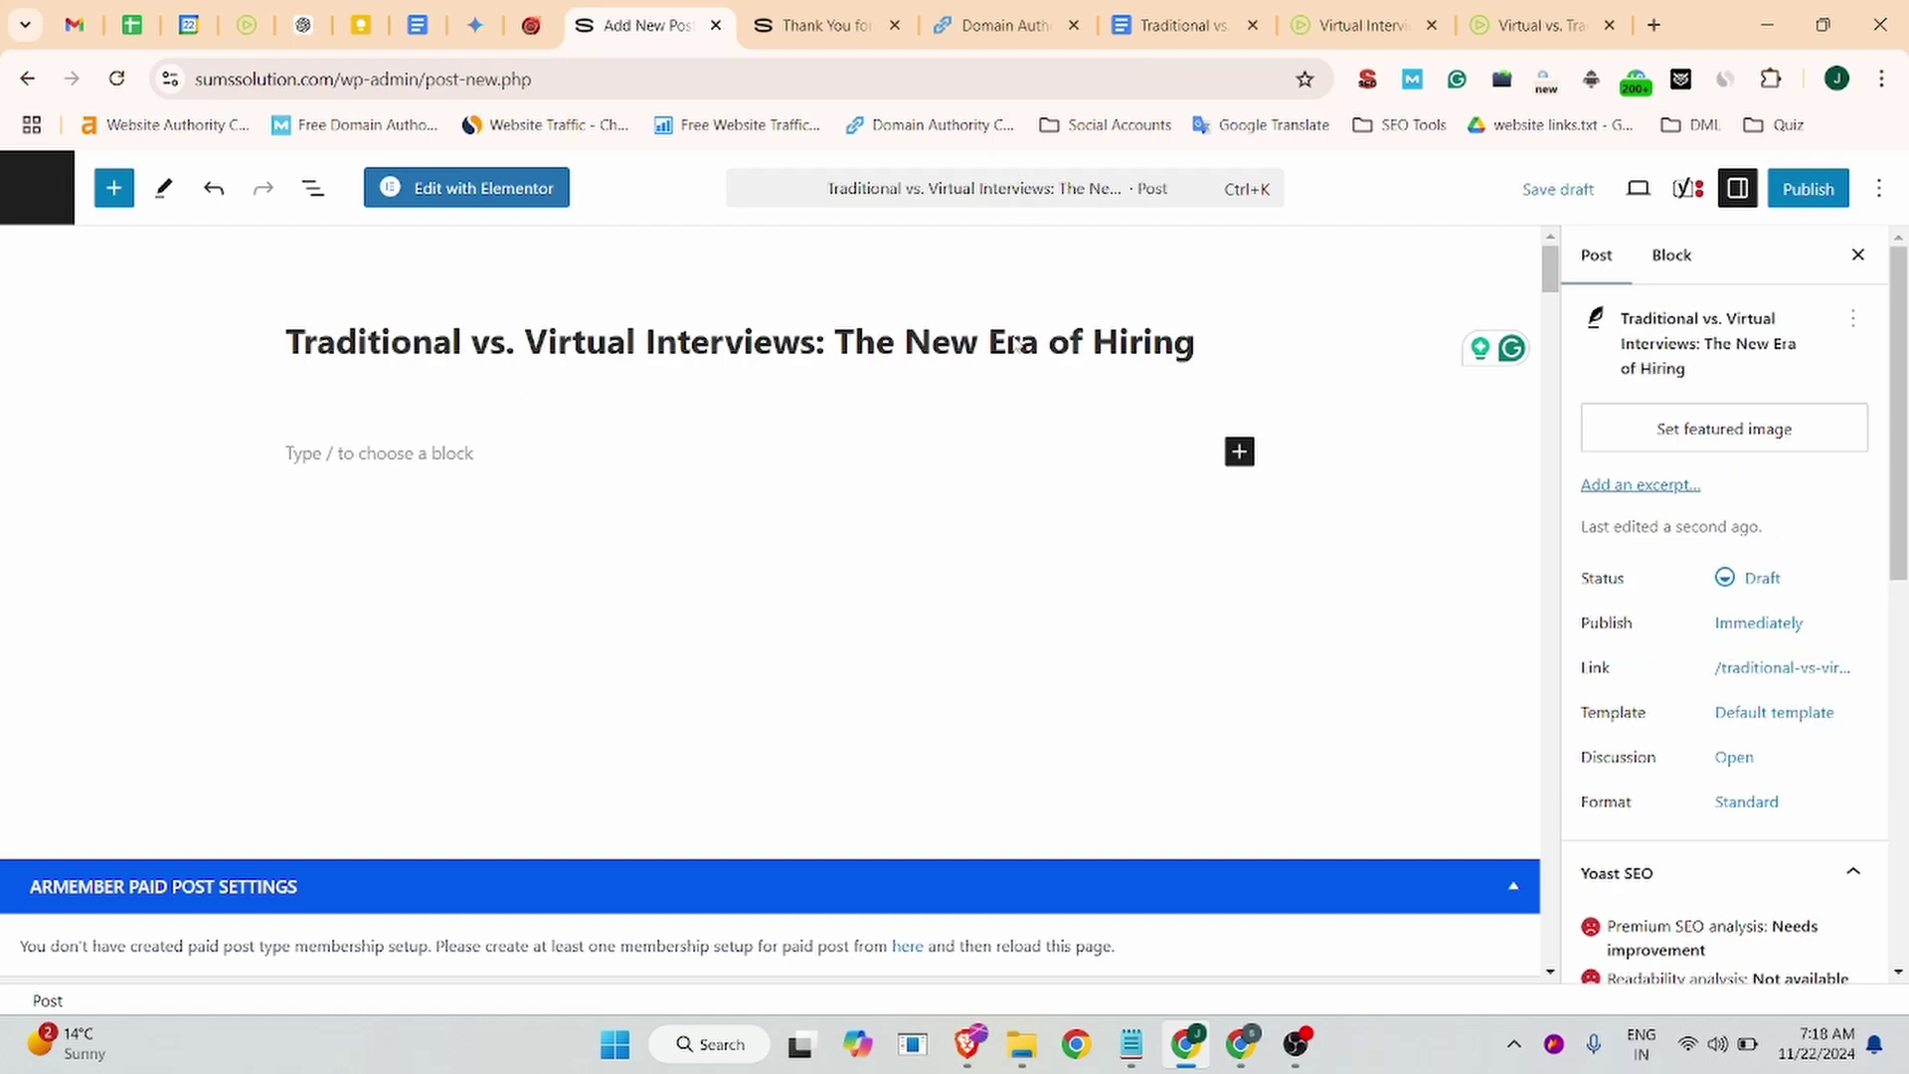
Step: Select the draft's body text in Google Docs from the opening paragraph through the "4. Easier Integration with Hiring Tools" section for copying
click(1183, 25)
scroll(567, 483, up, 1)
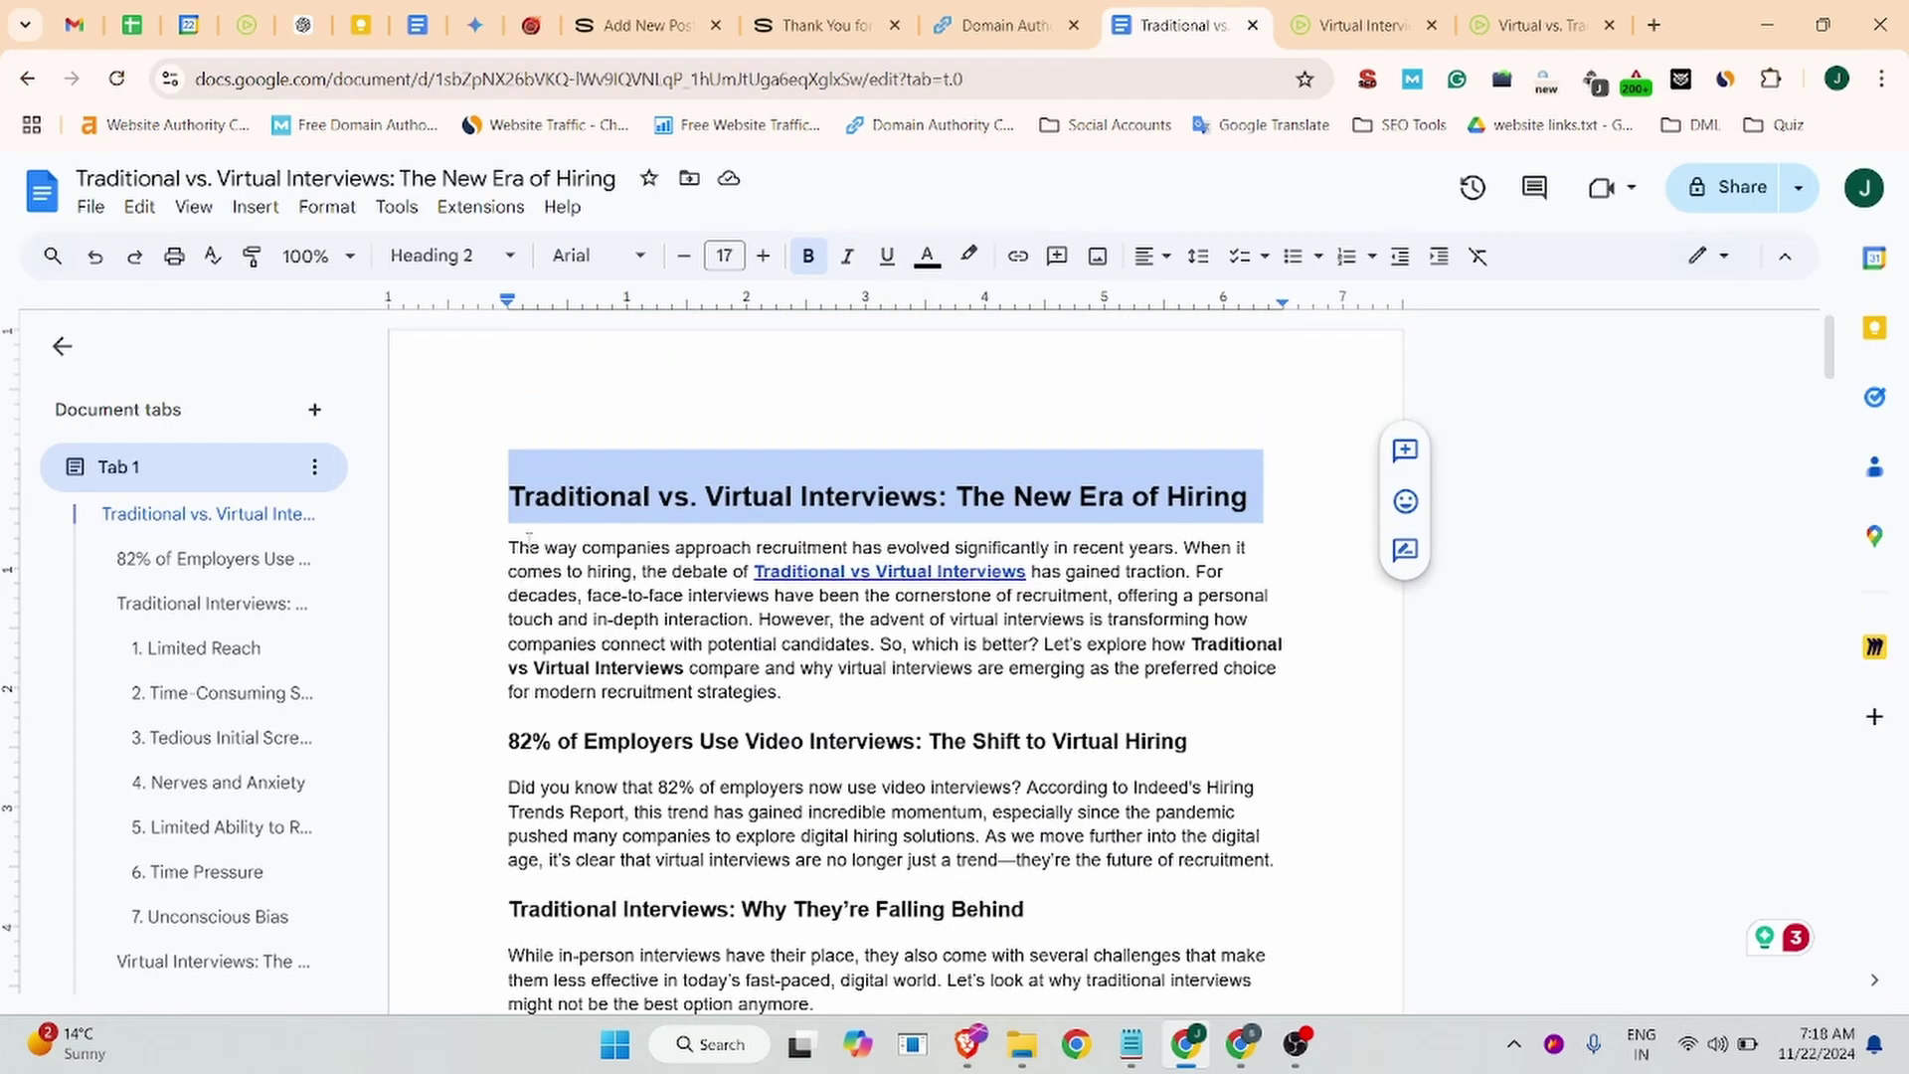
drag(513, 545, 656, 649)
scroll(656, 649, down, 7)
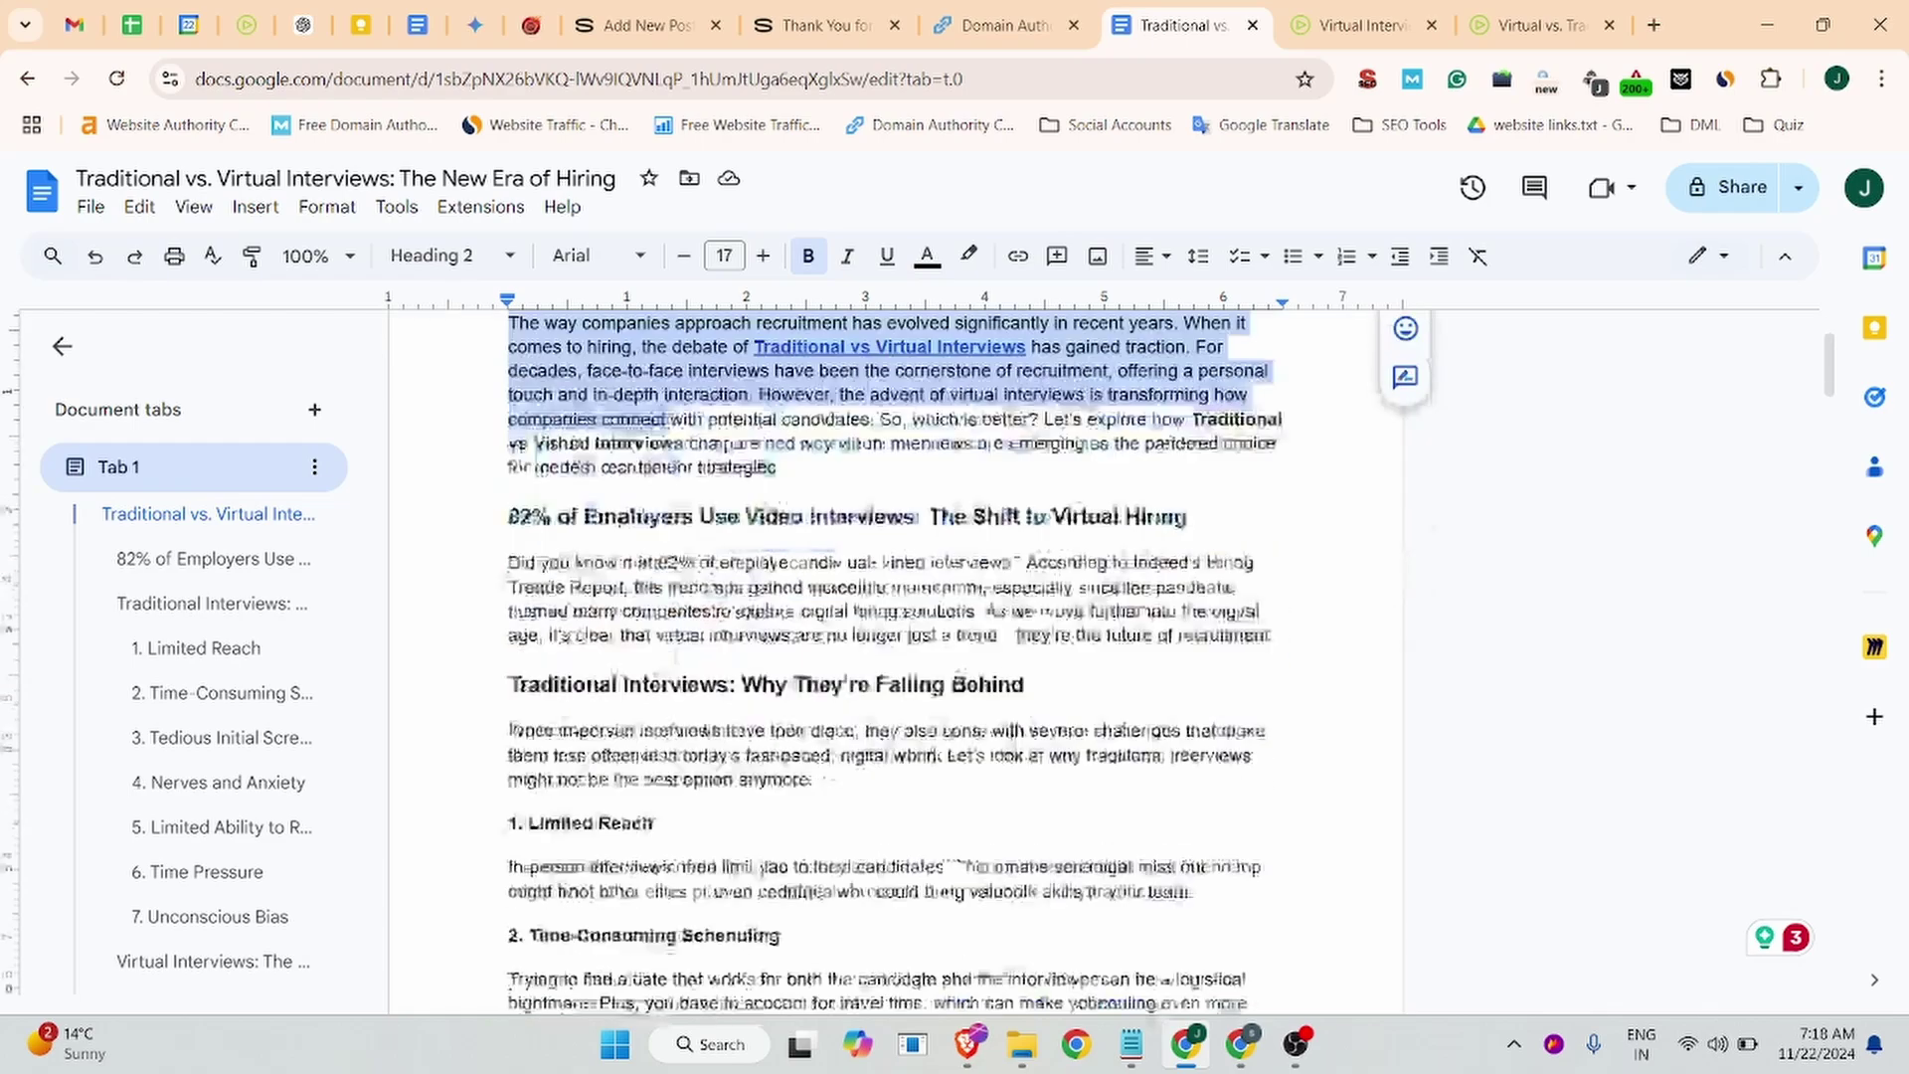
scroll(960, 729, down, 15)
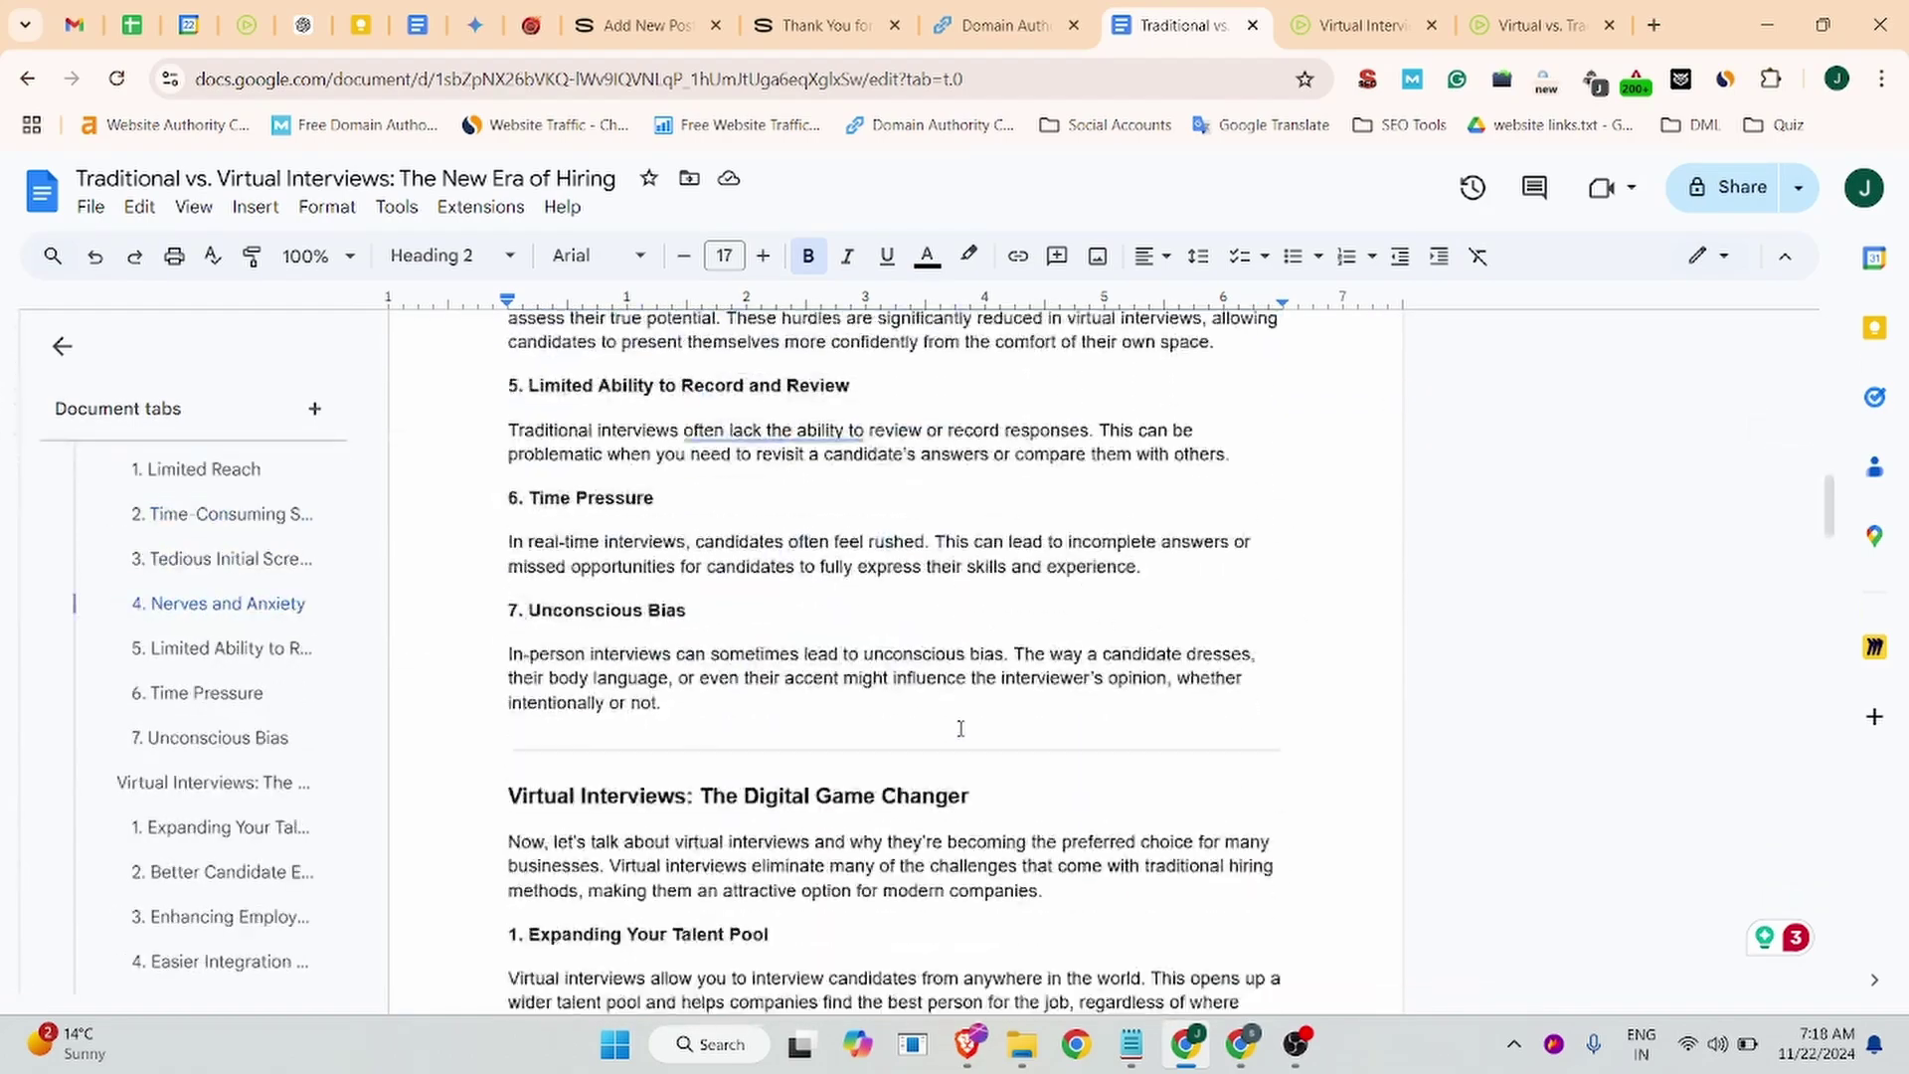
scroll(960, 729, down, 5)
drag(961, 728, 1078, 602)
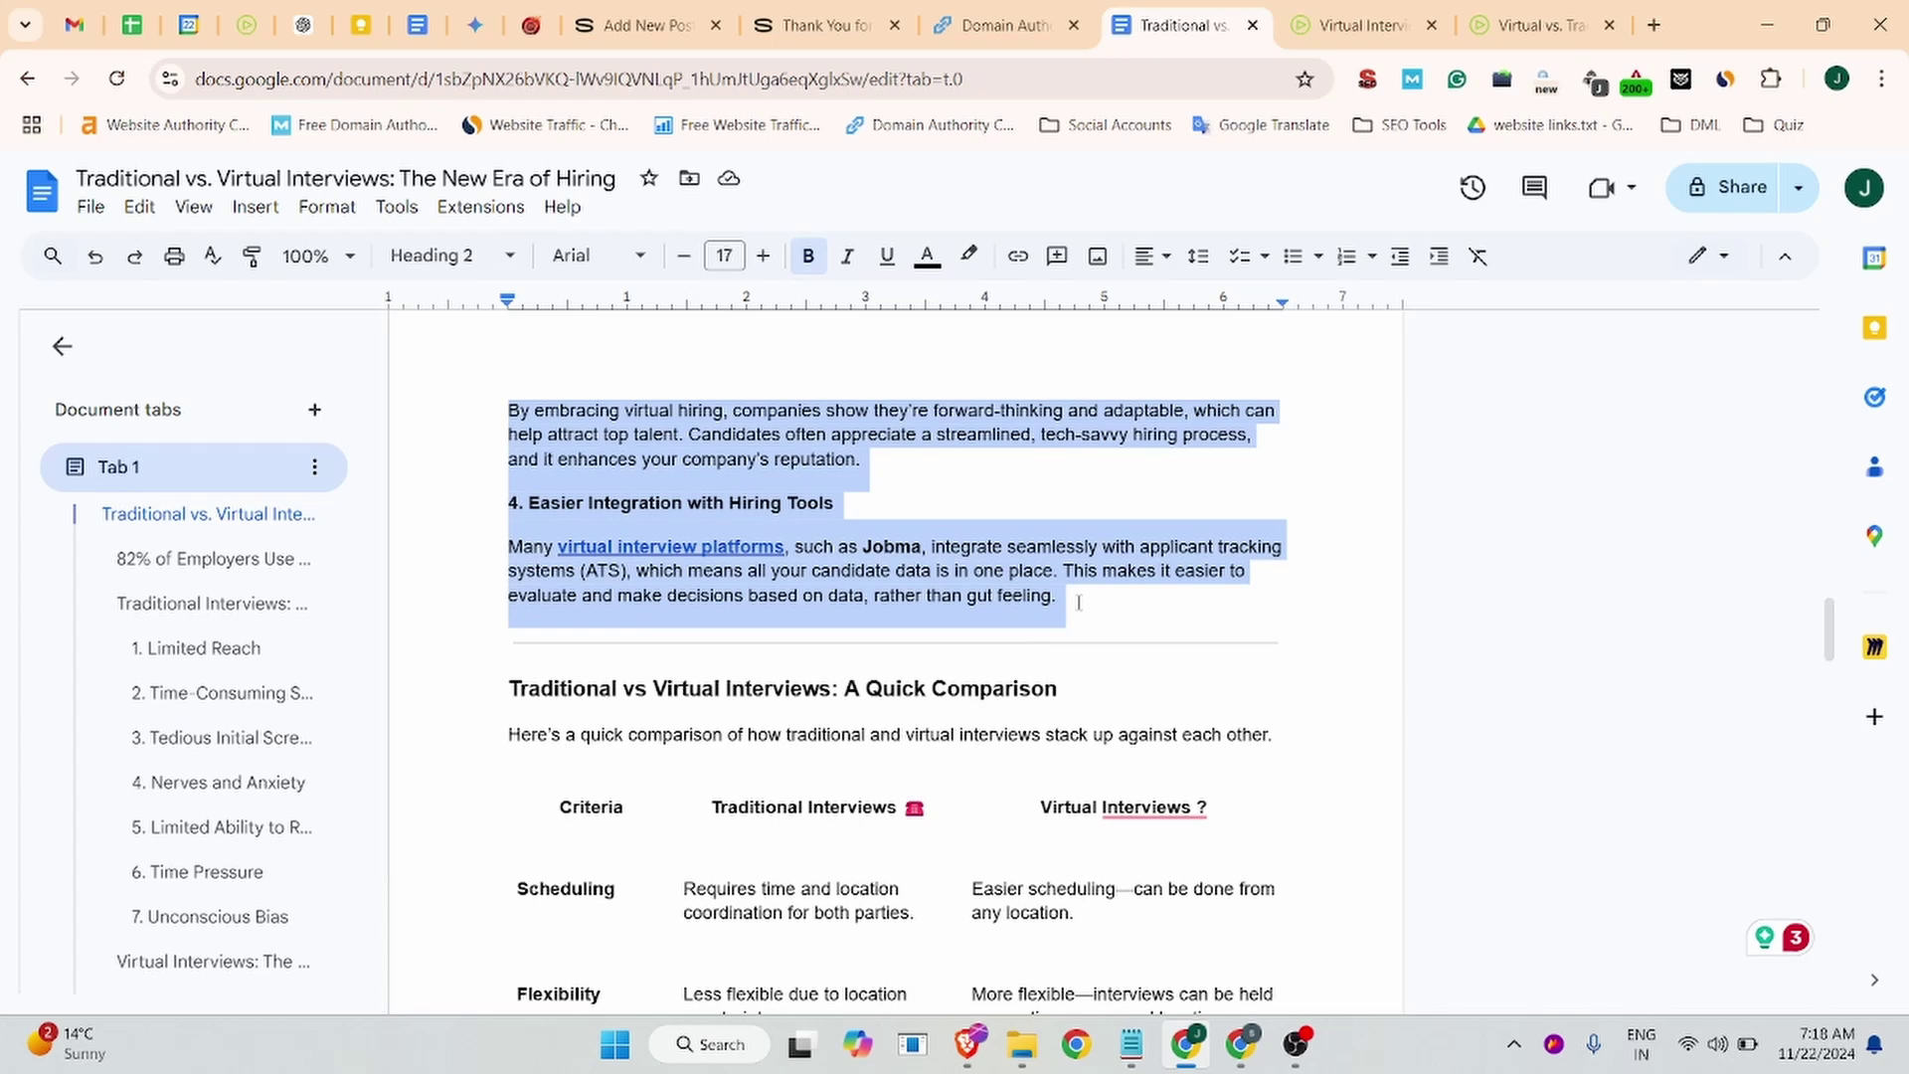
Step: Paste the copied article text into the body of the WordPress post
click(653, 14)
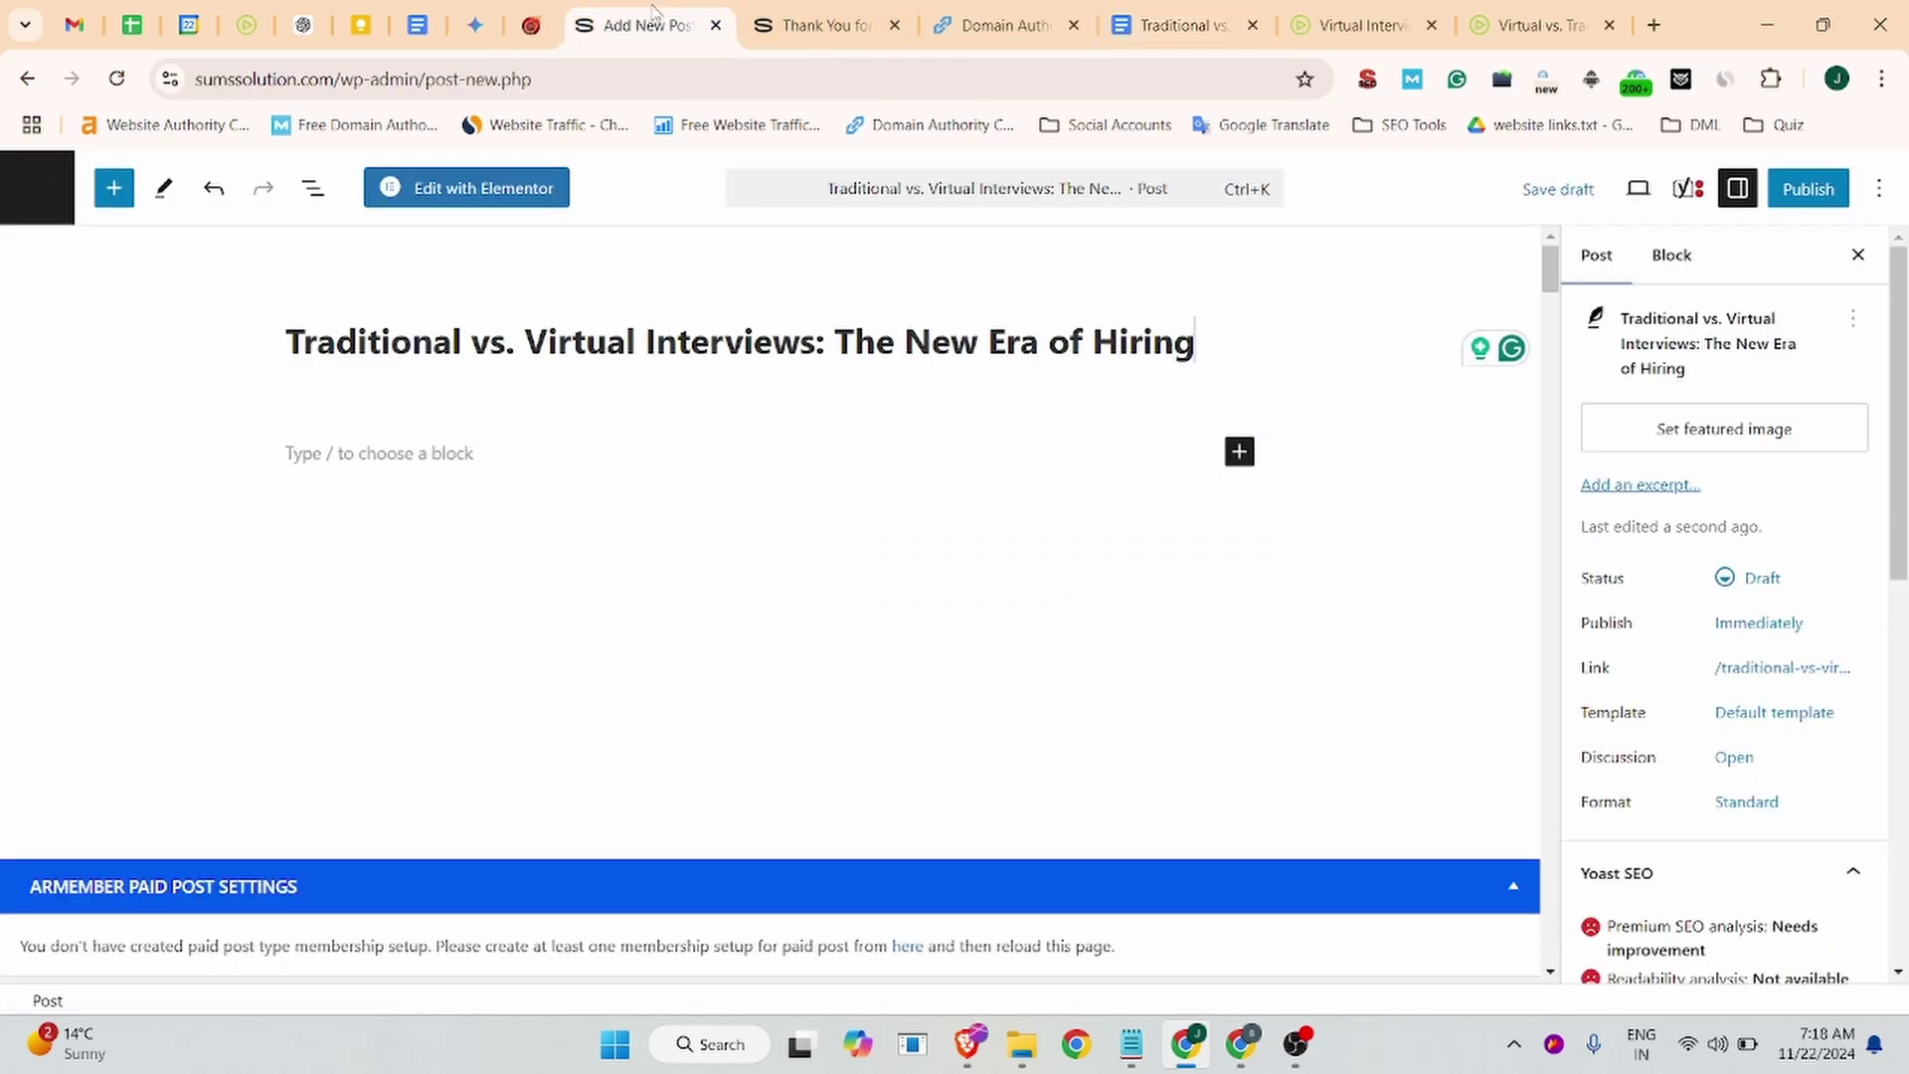
click(383, 460)
key(ctrl+v)
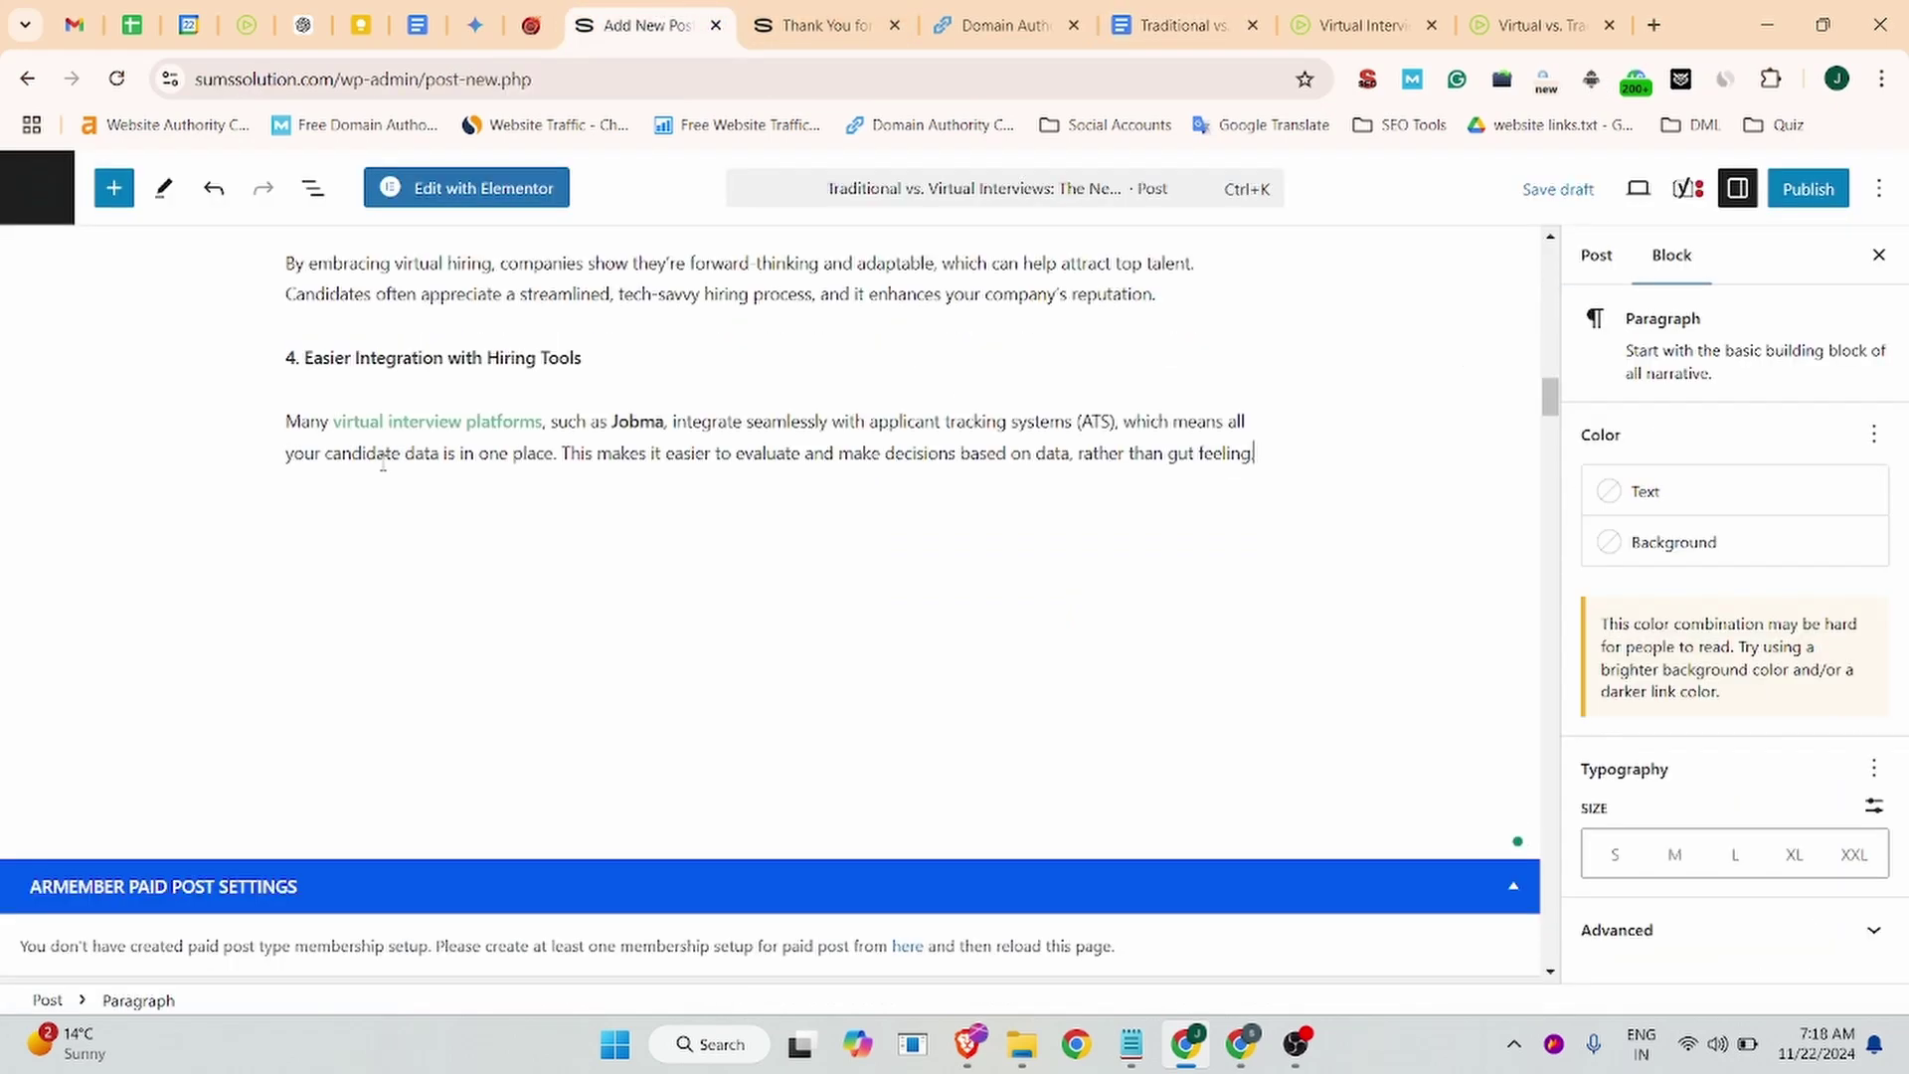
Step: Set the "82% of Employers Use Video Interviews: The Shift to Virtual Hiring" heading to Heading 2
scroll(445, 433, up, 20)
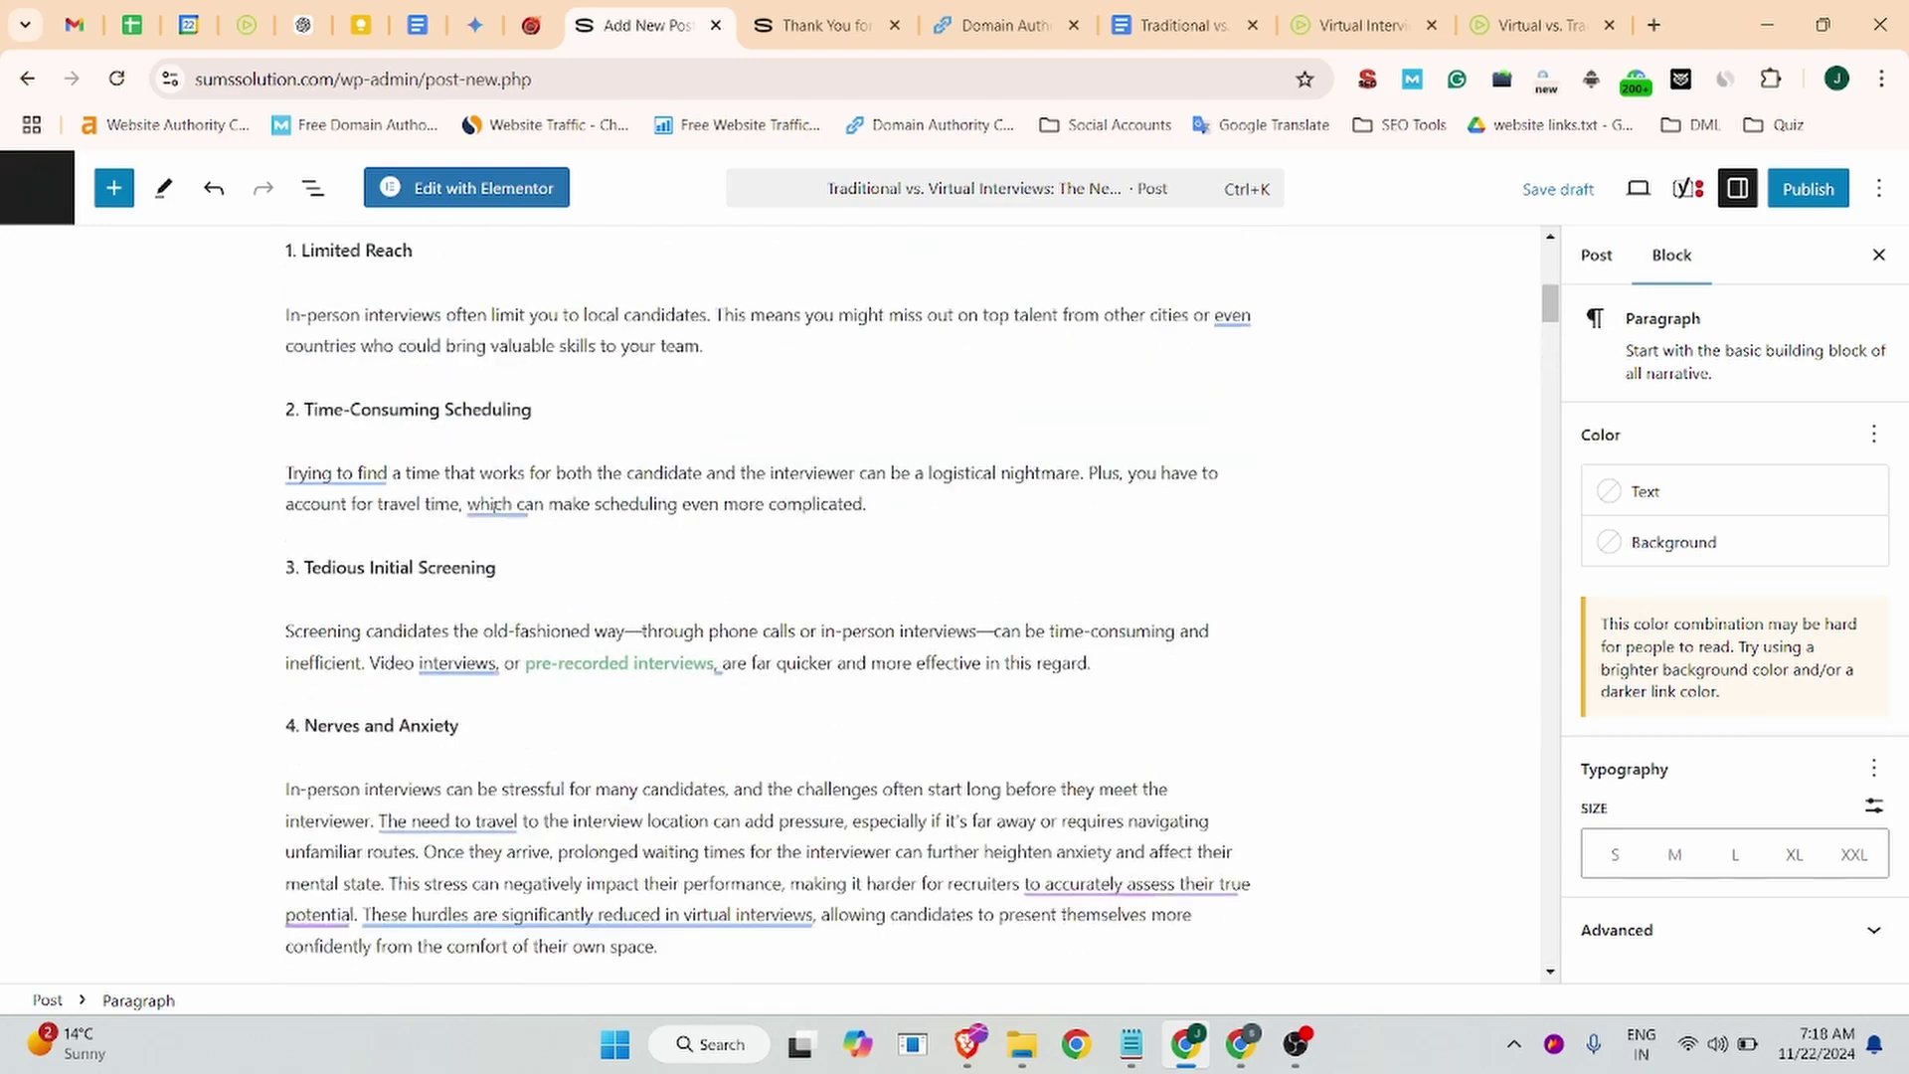
scroll(494, 509, up, 2)
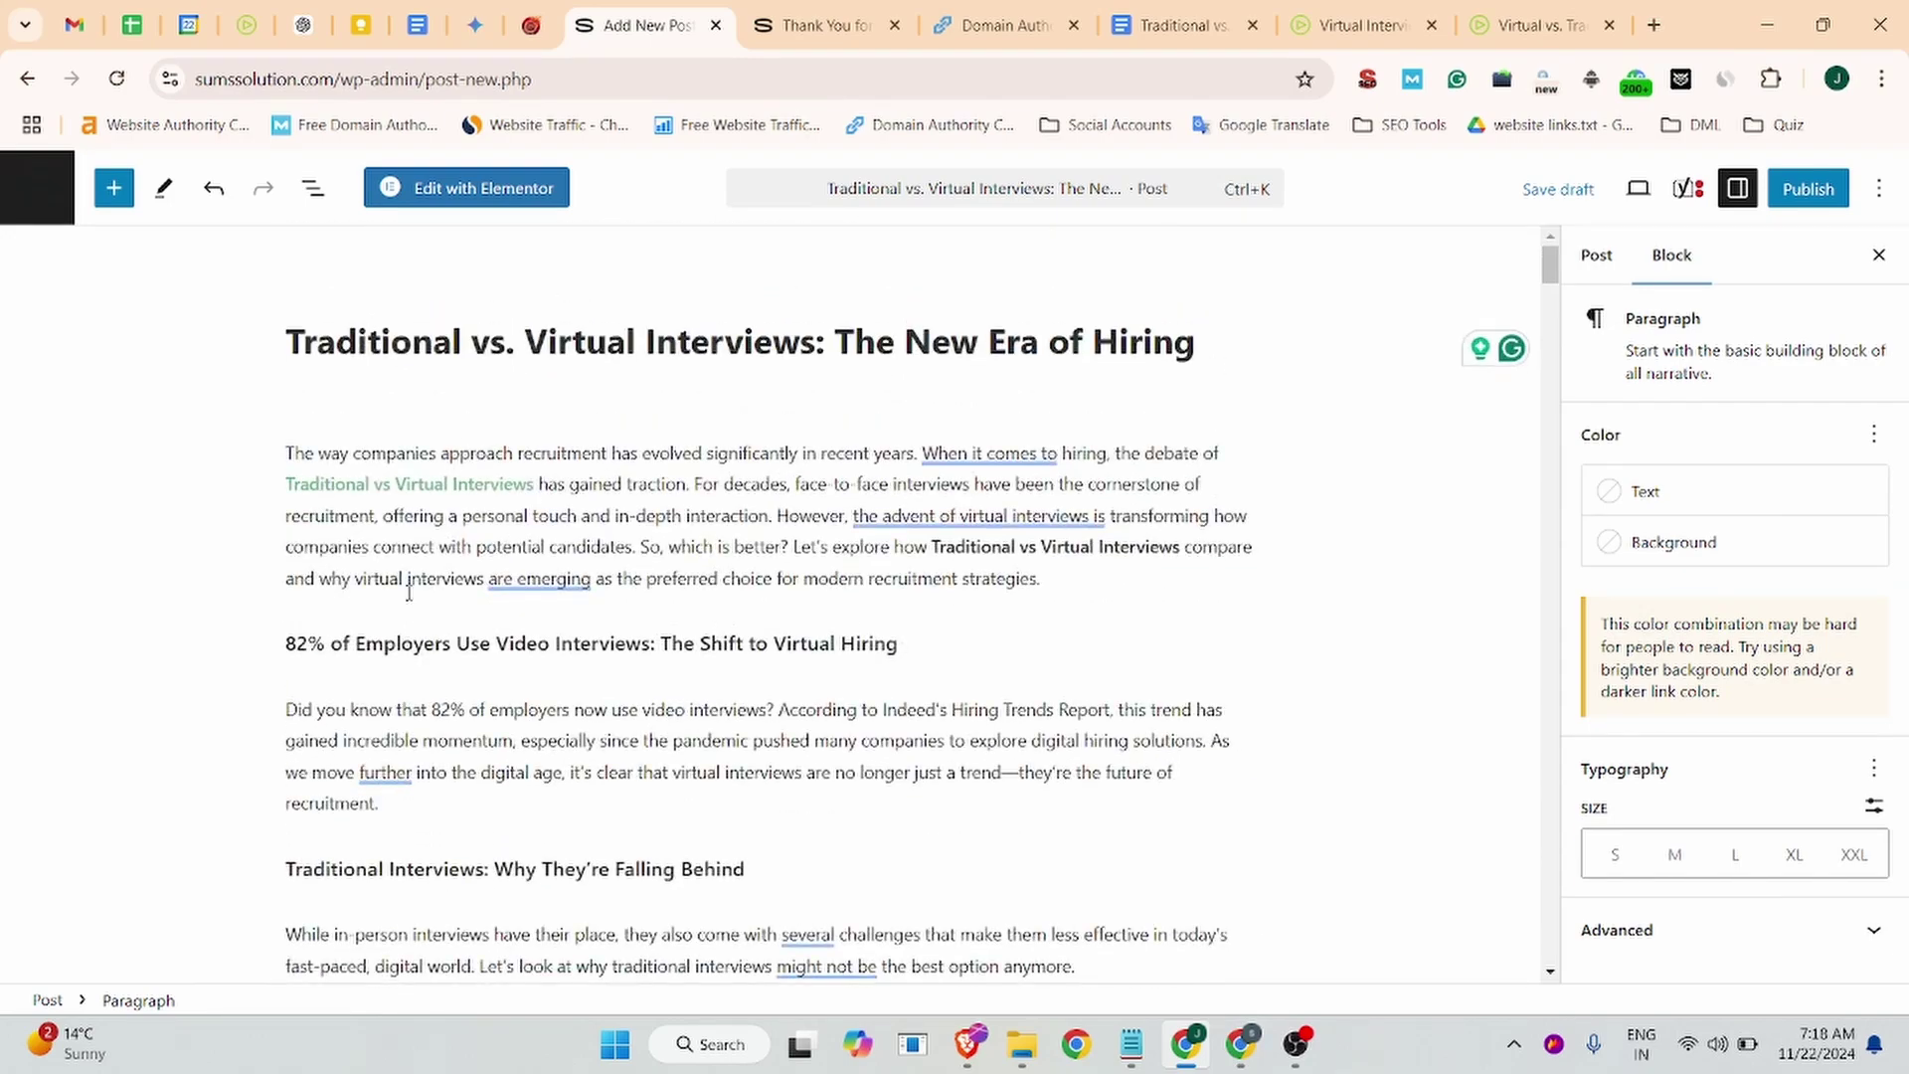
triple_click(367, 647)
click(496, 587)
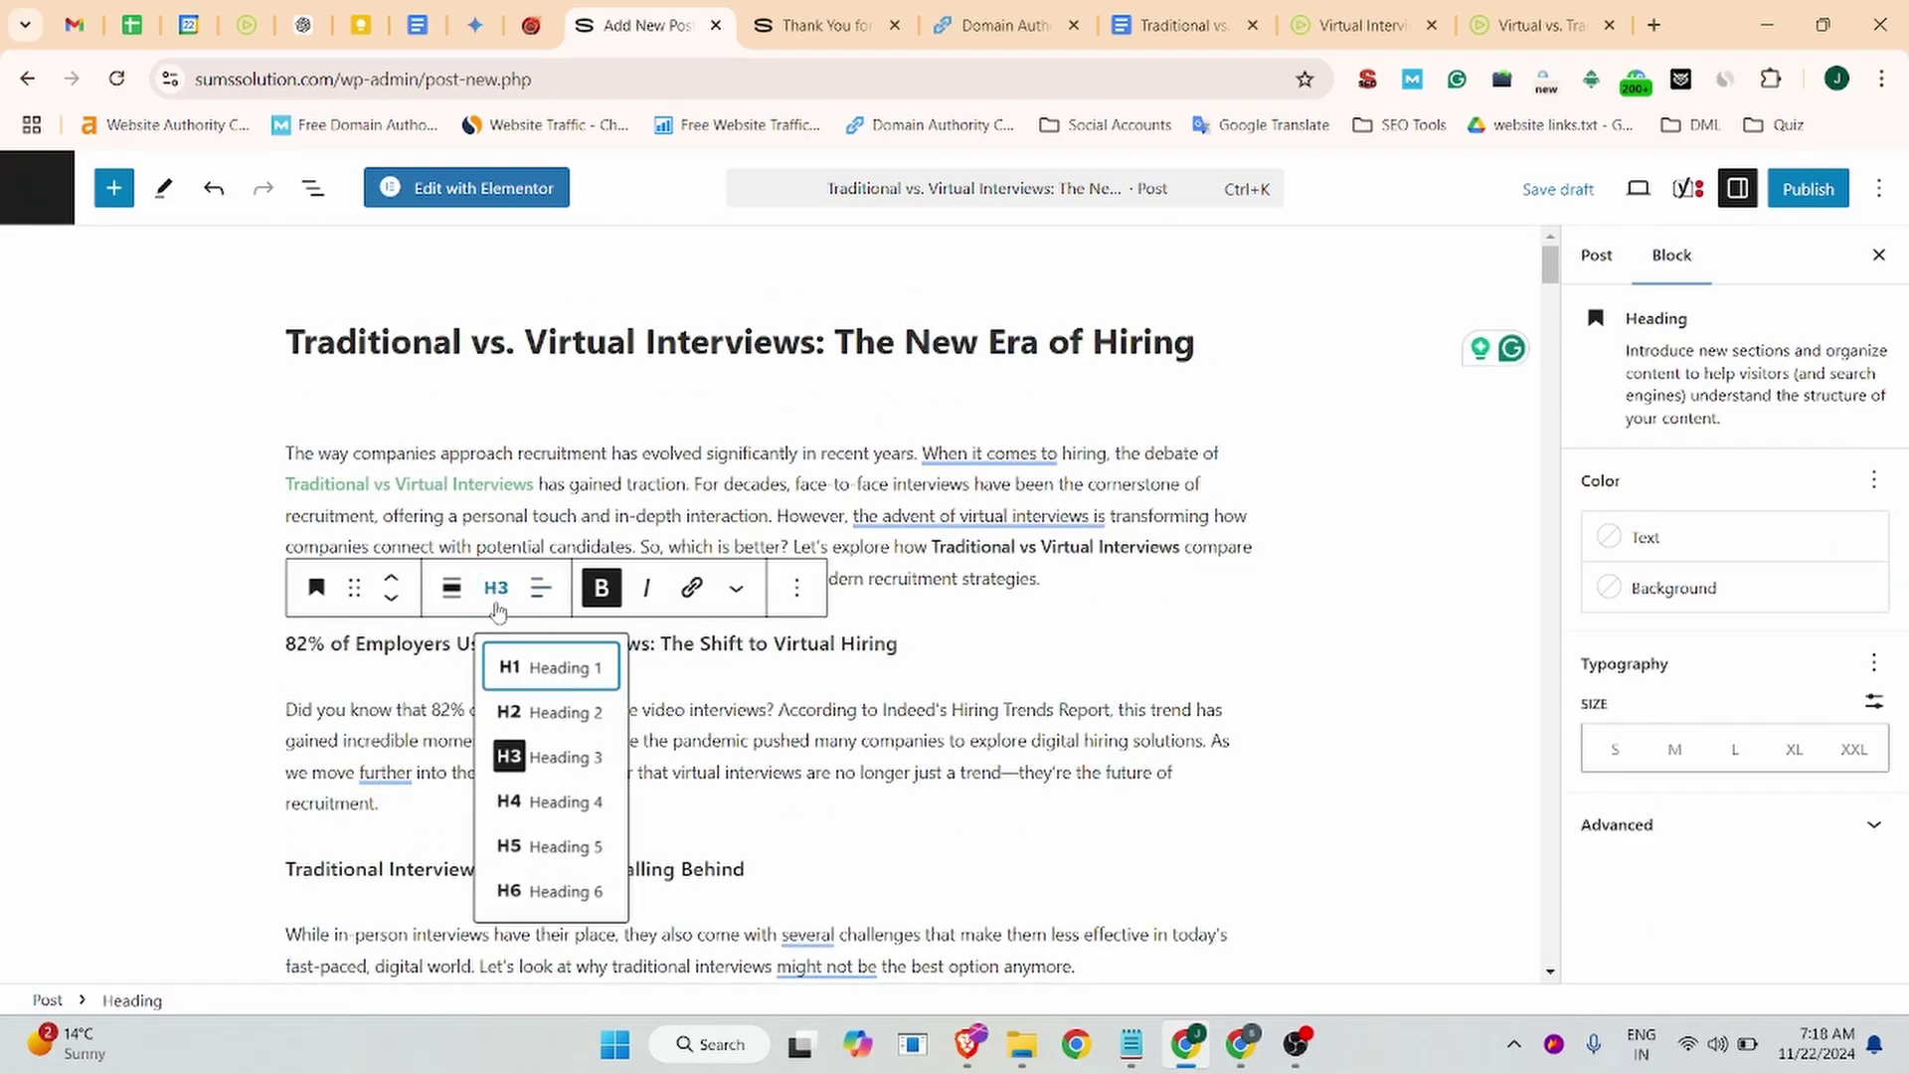
click(552, 713)
Step: Set the "Traditional Interviews: Why They're Falling Behind" heading to Heading 2
scroll(402, 714, down, 1)
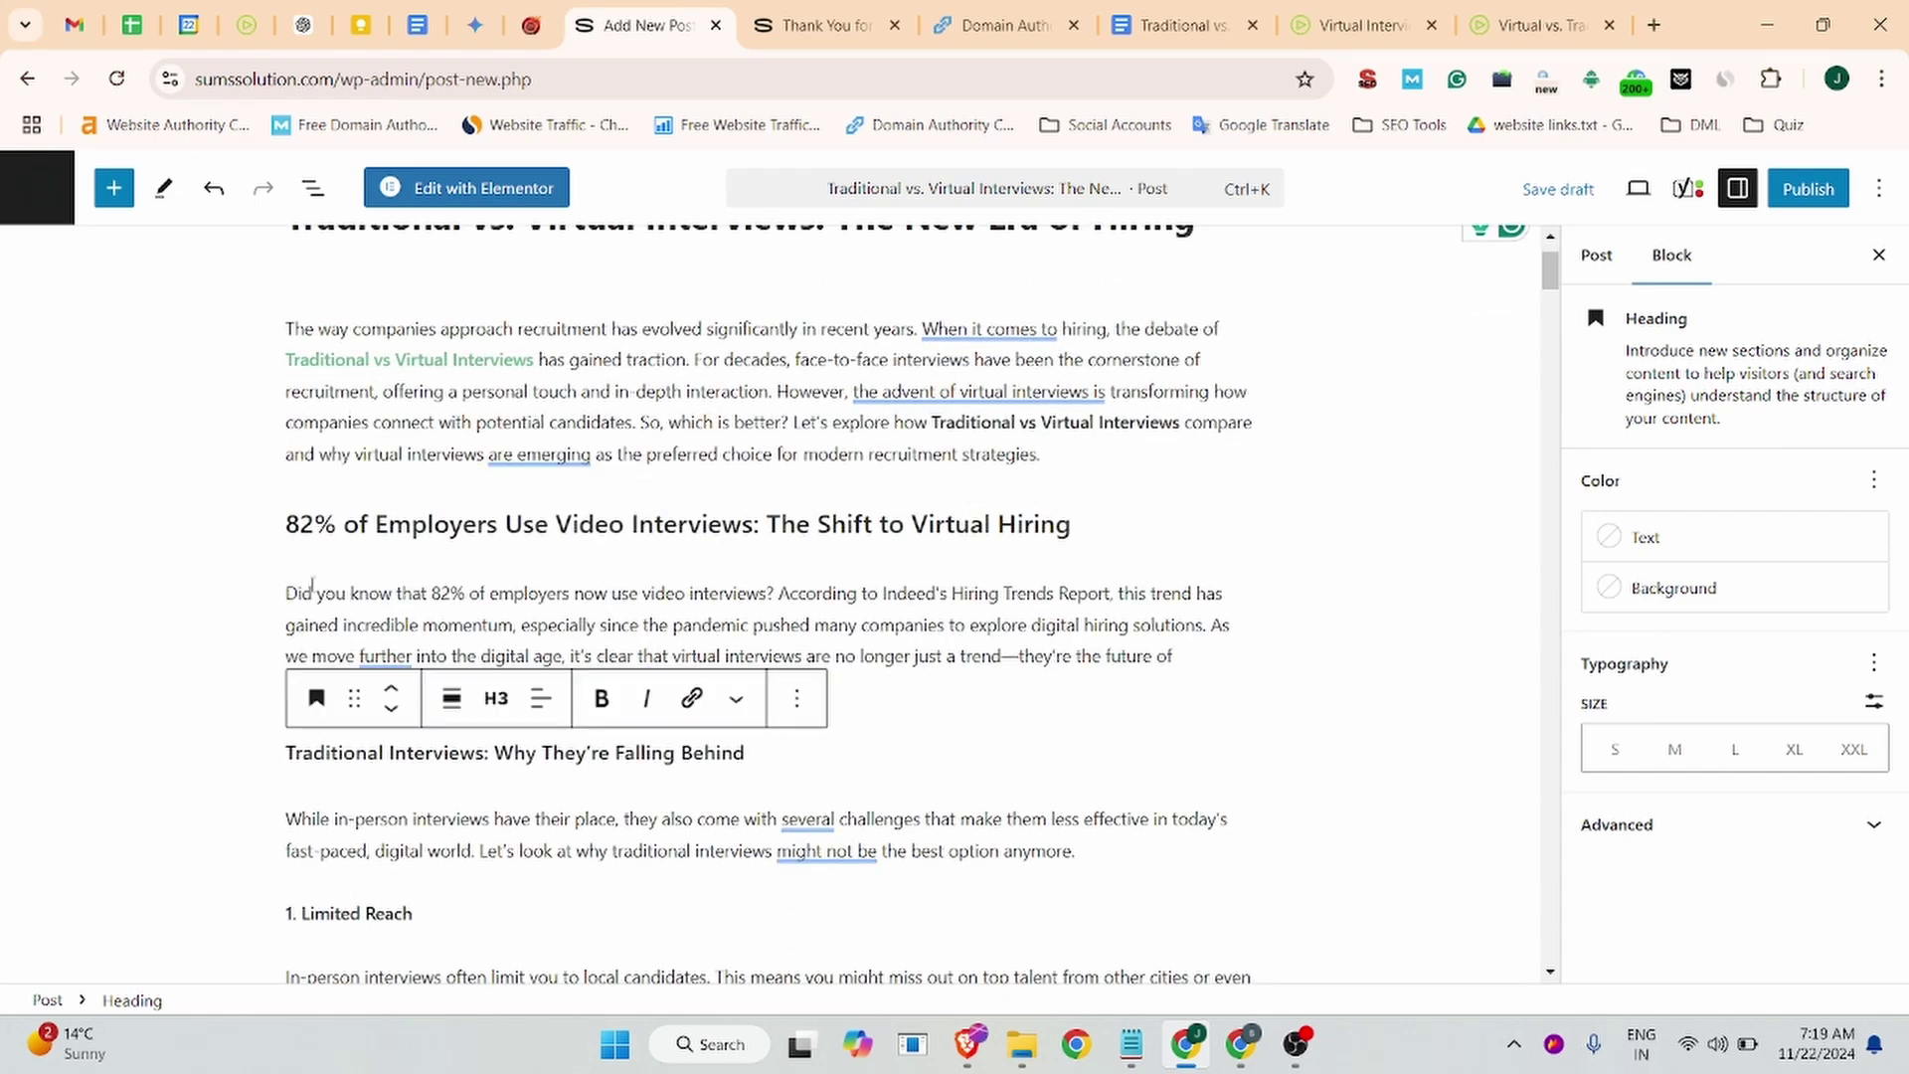
click(308, 576)
triple_click(393, 746)
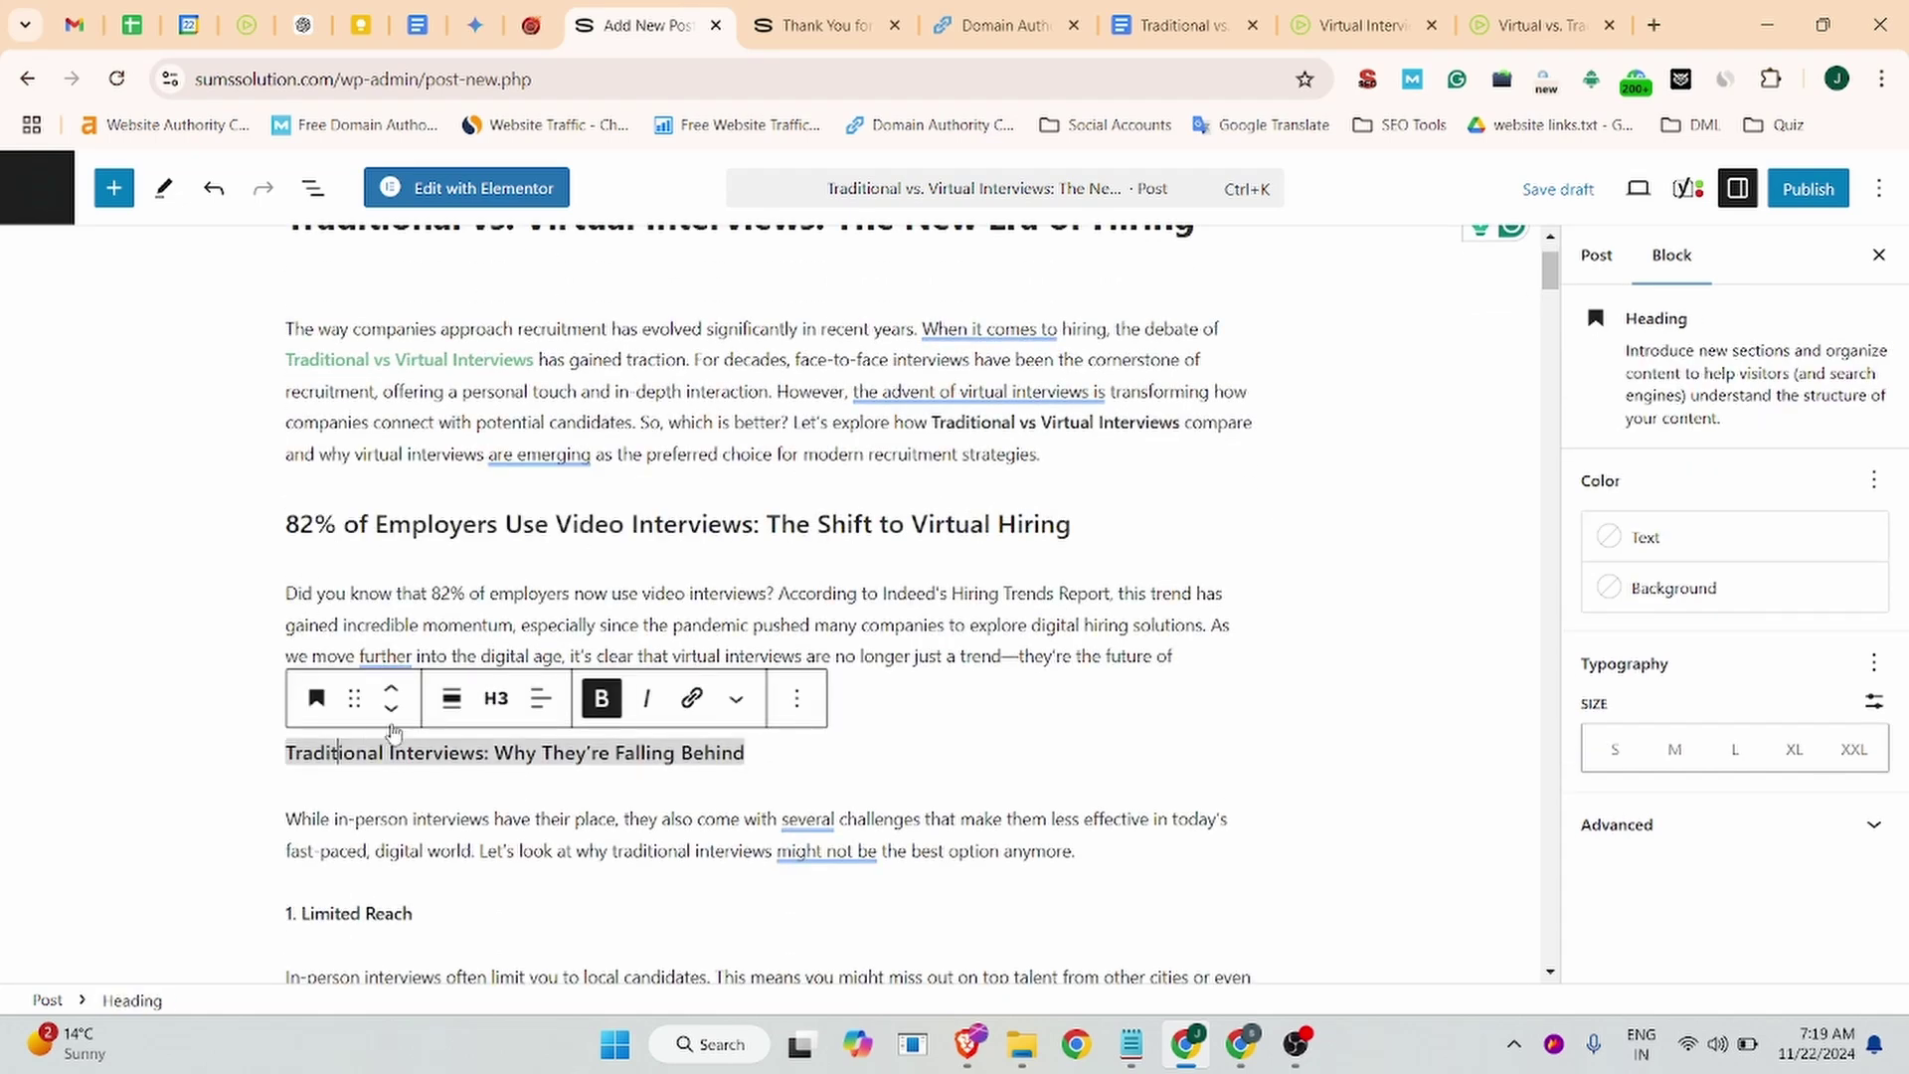
scroll(388, 813, down, 2)
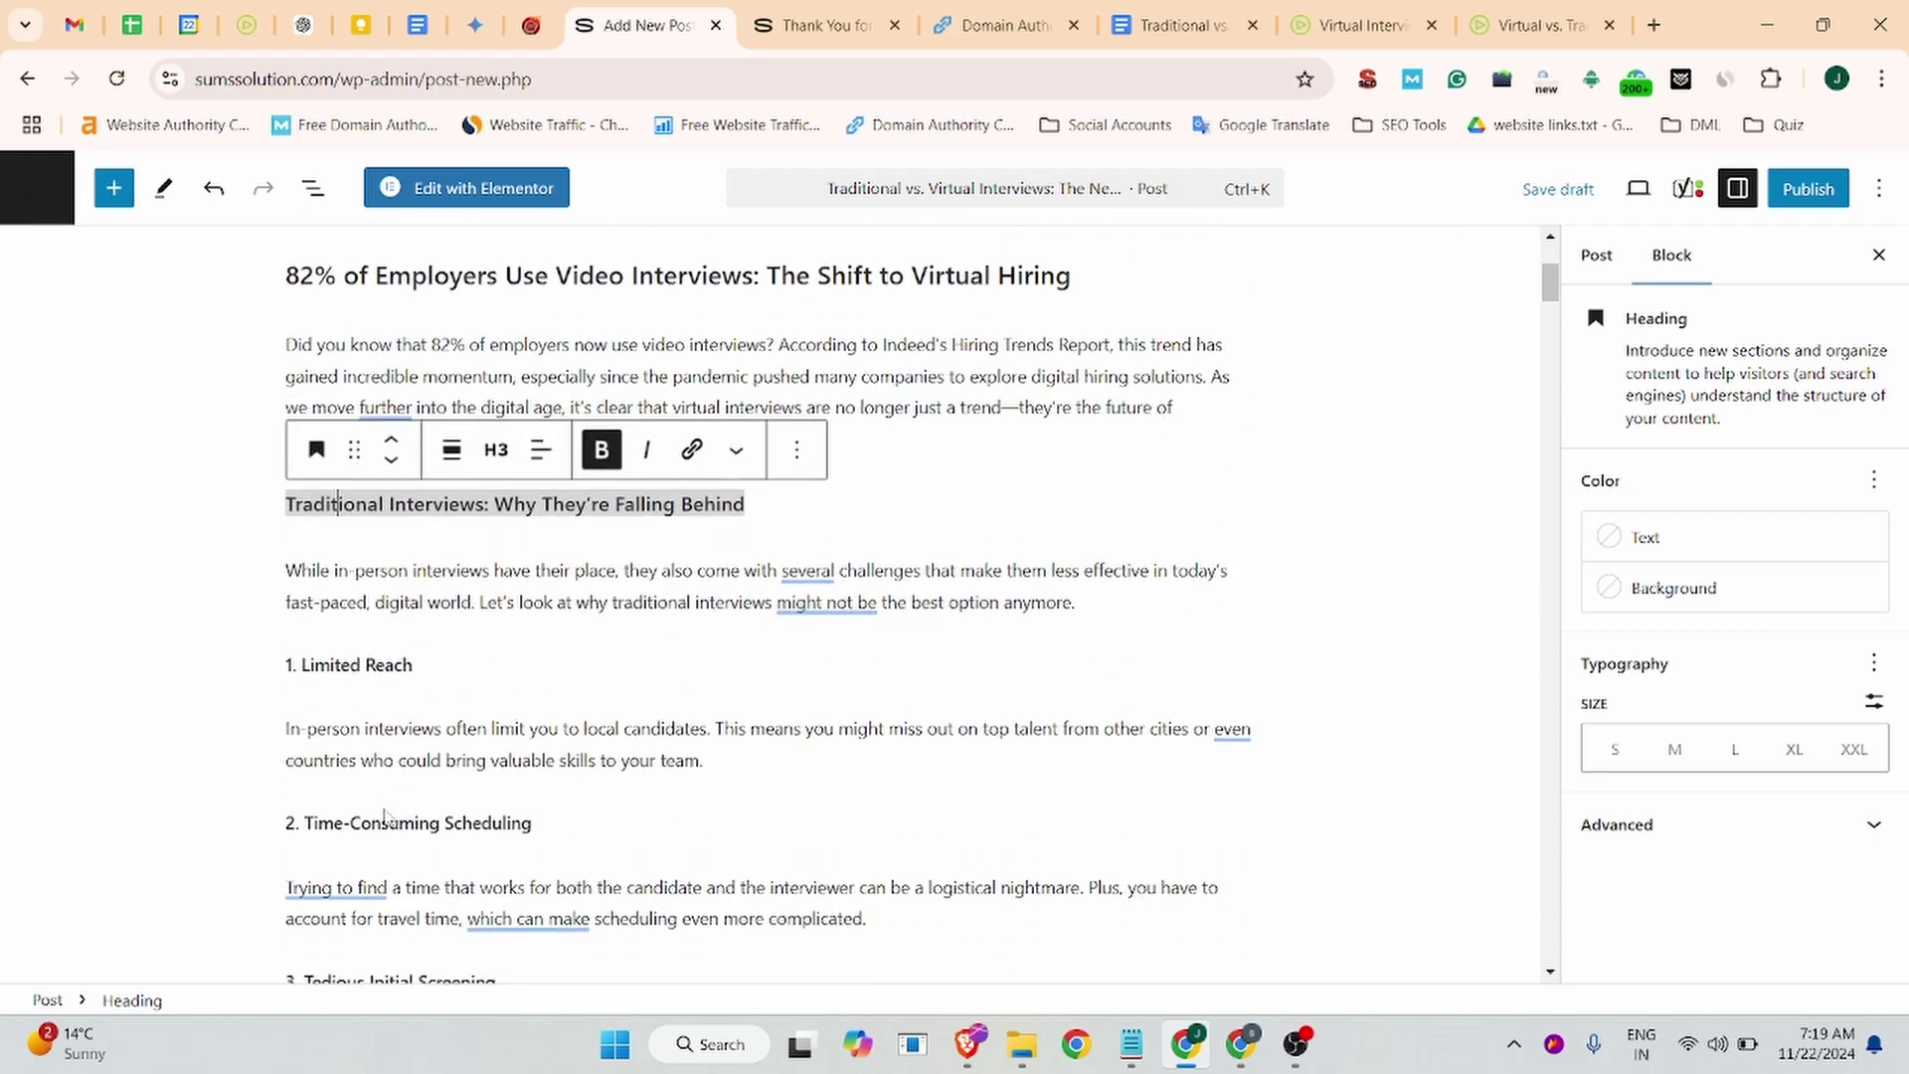
click(496, 449)
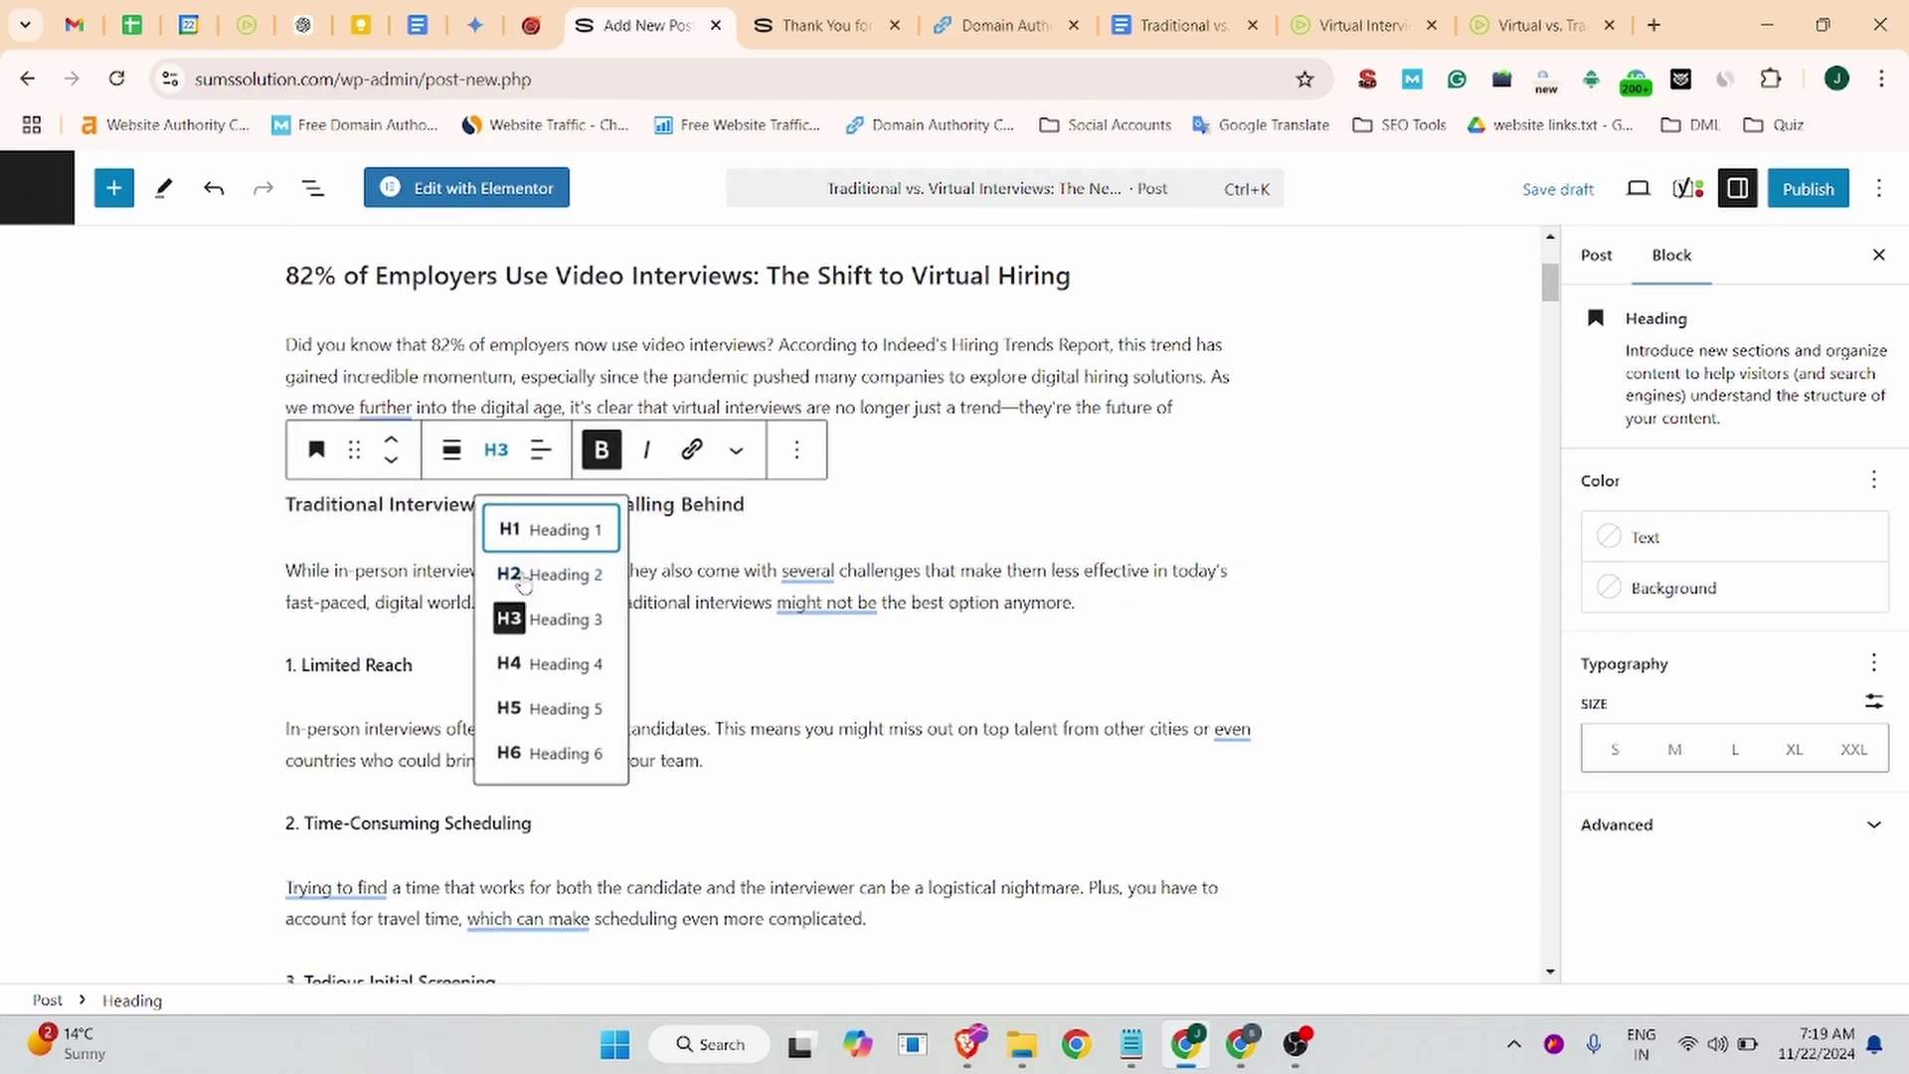
click(542, 572)
Step: Return the "Traditional Interviews: Why They're Falling Behind" heading to Heading 3
click(356, 673)
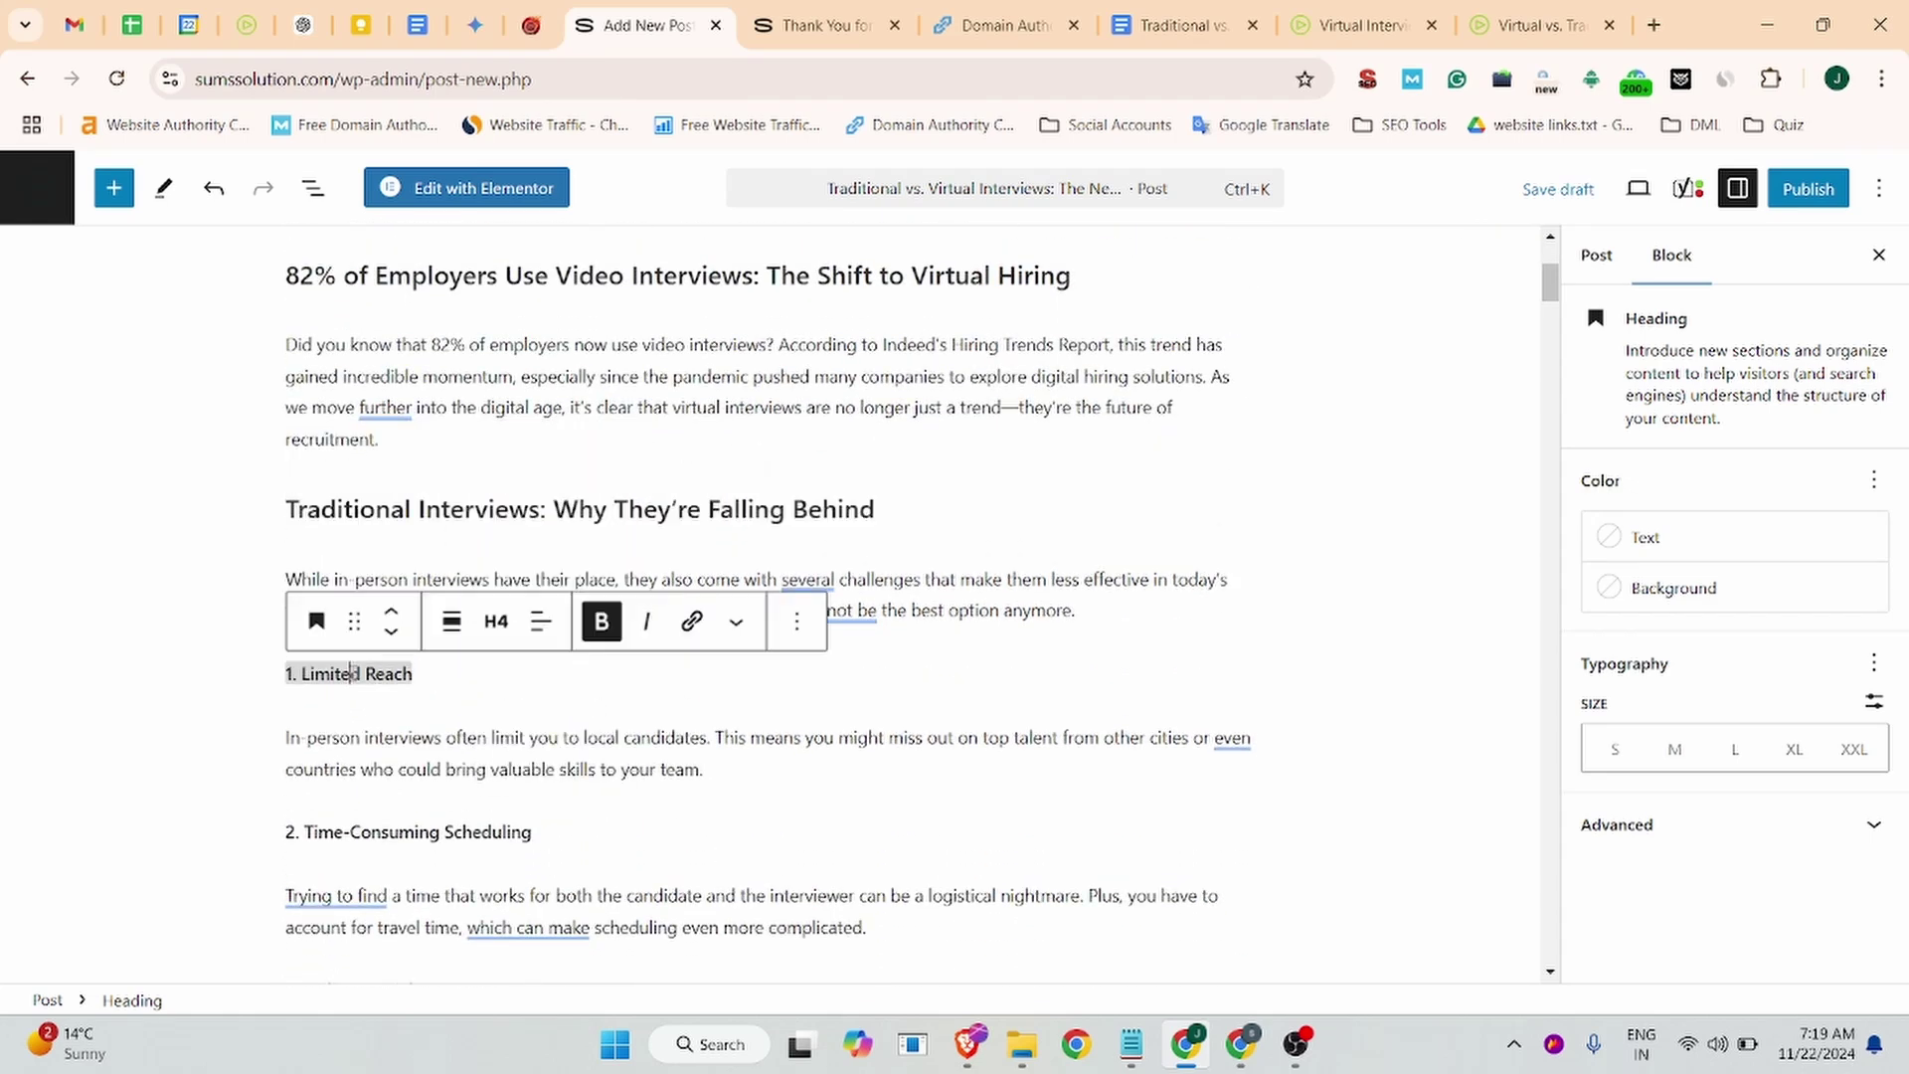
click(496, 620)
click(472, 524)
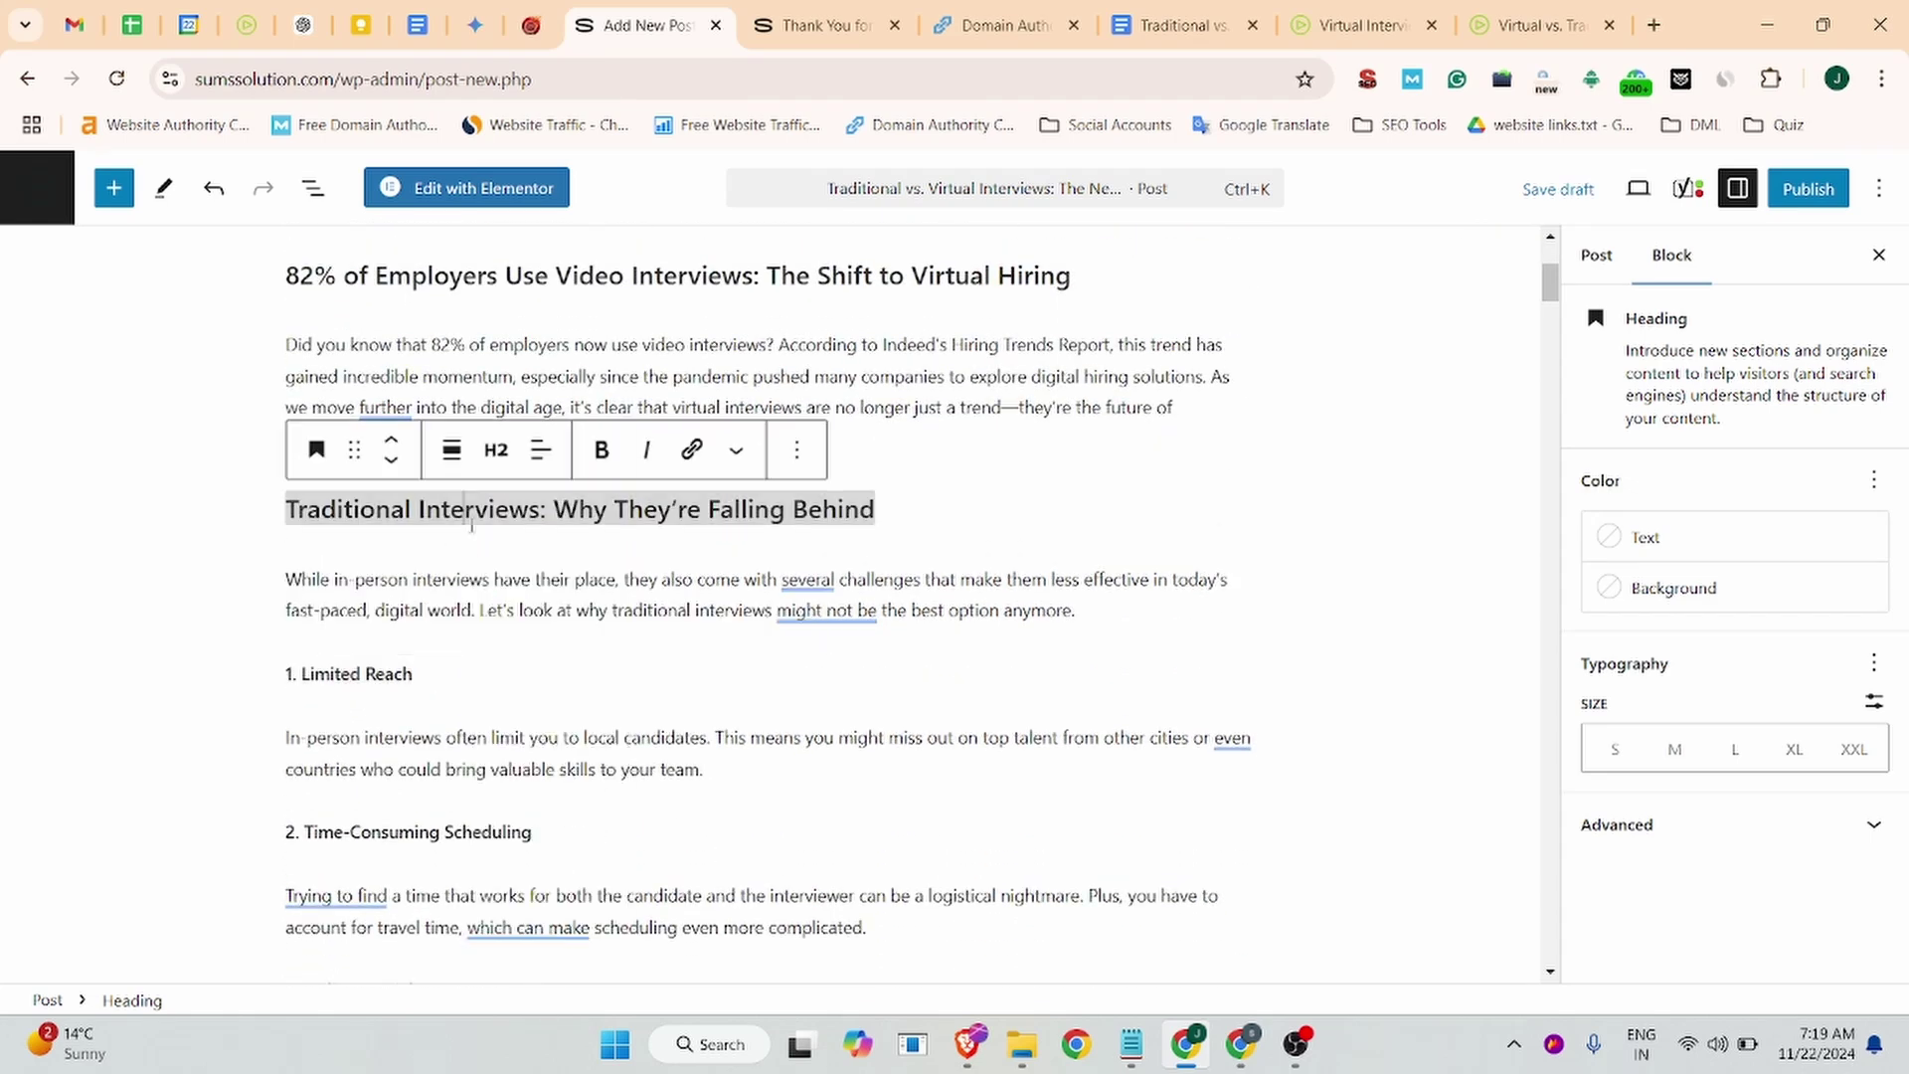
click(496, 449)
click(514, 617)
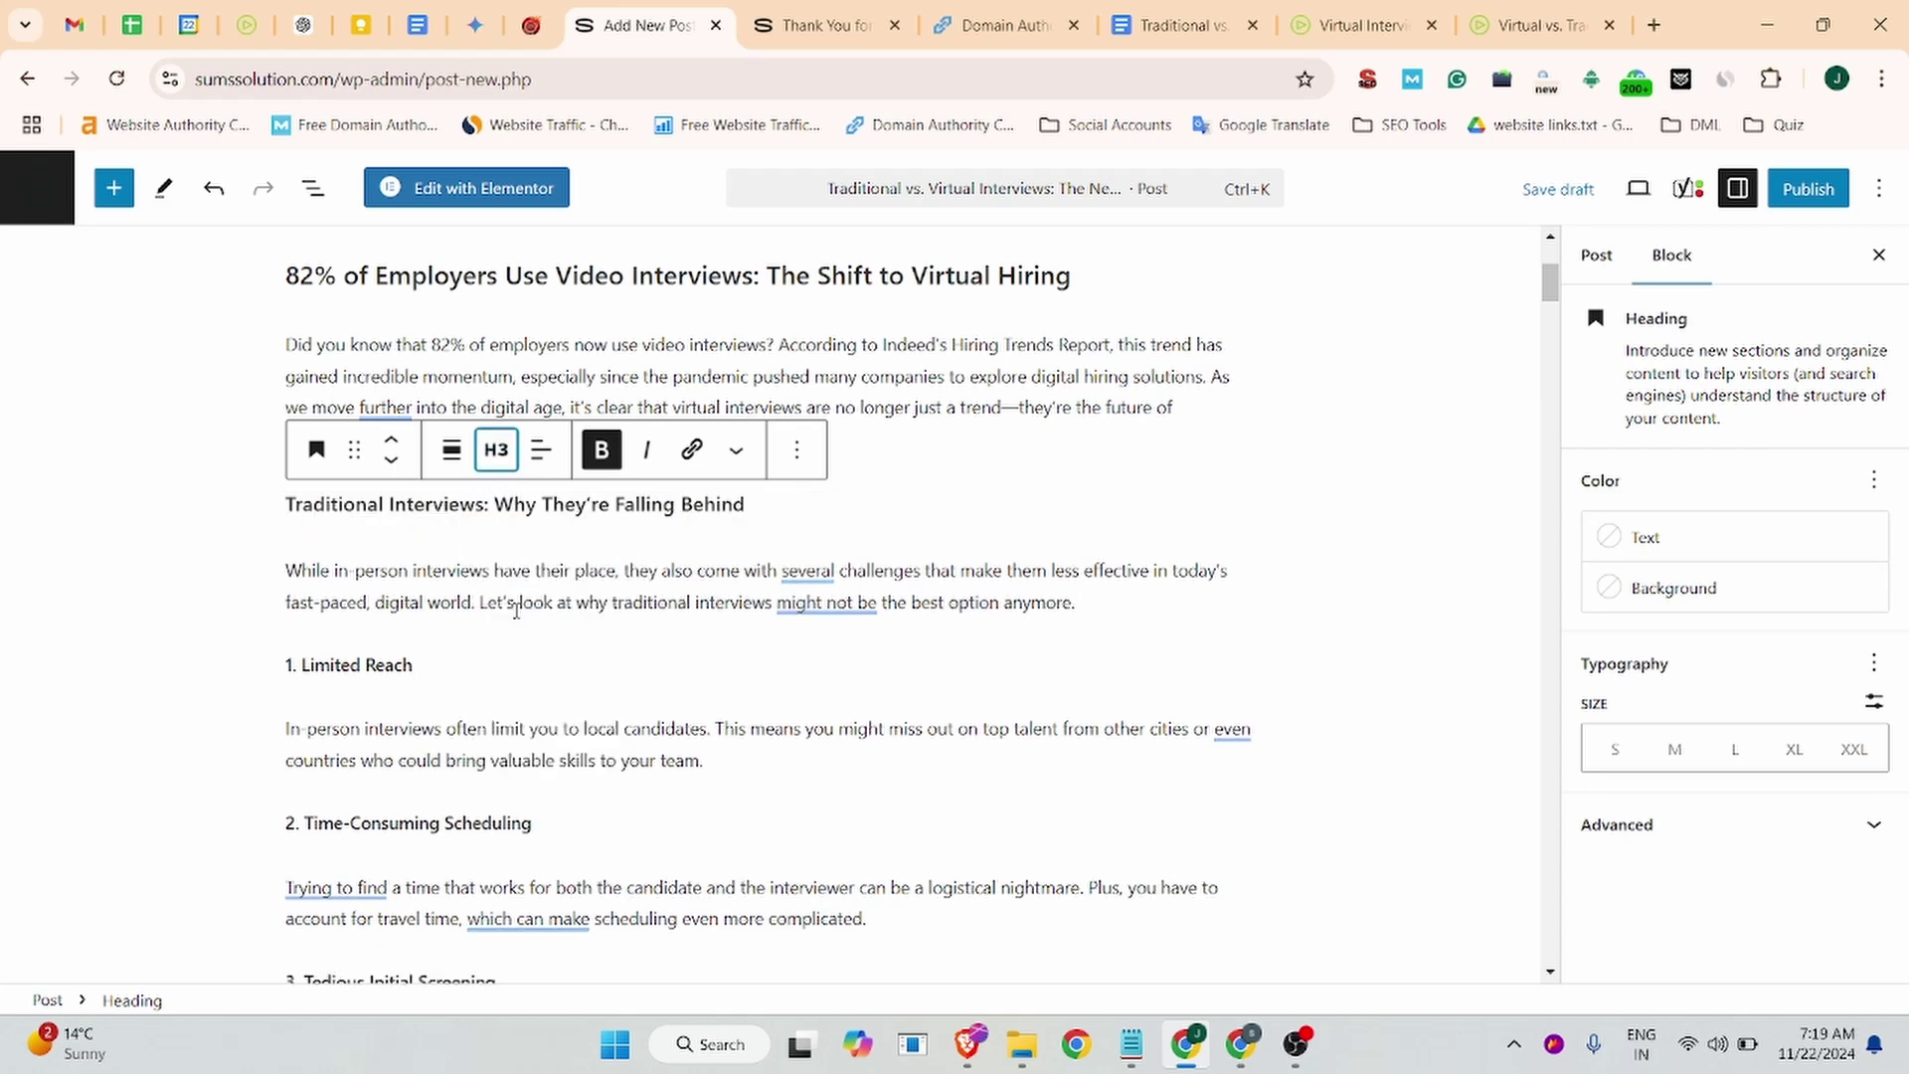
Step: Check the heading level of "1. Limited Reach" against the "4. Easier Integration with Hiring Tools" heading in the Google Docs draft
click(345, 664)
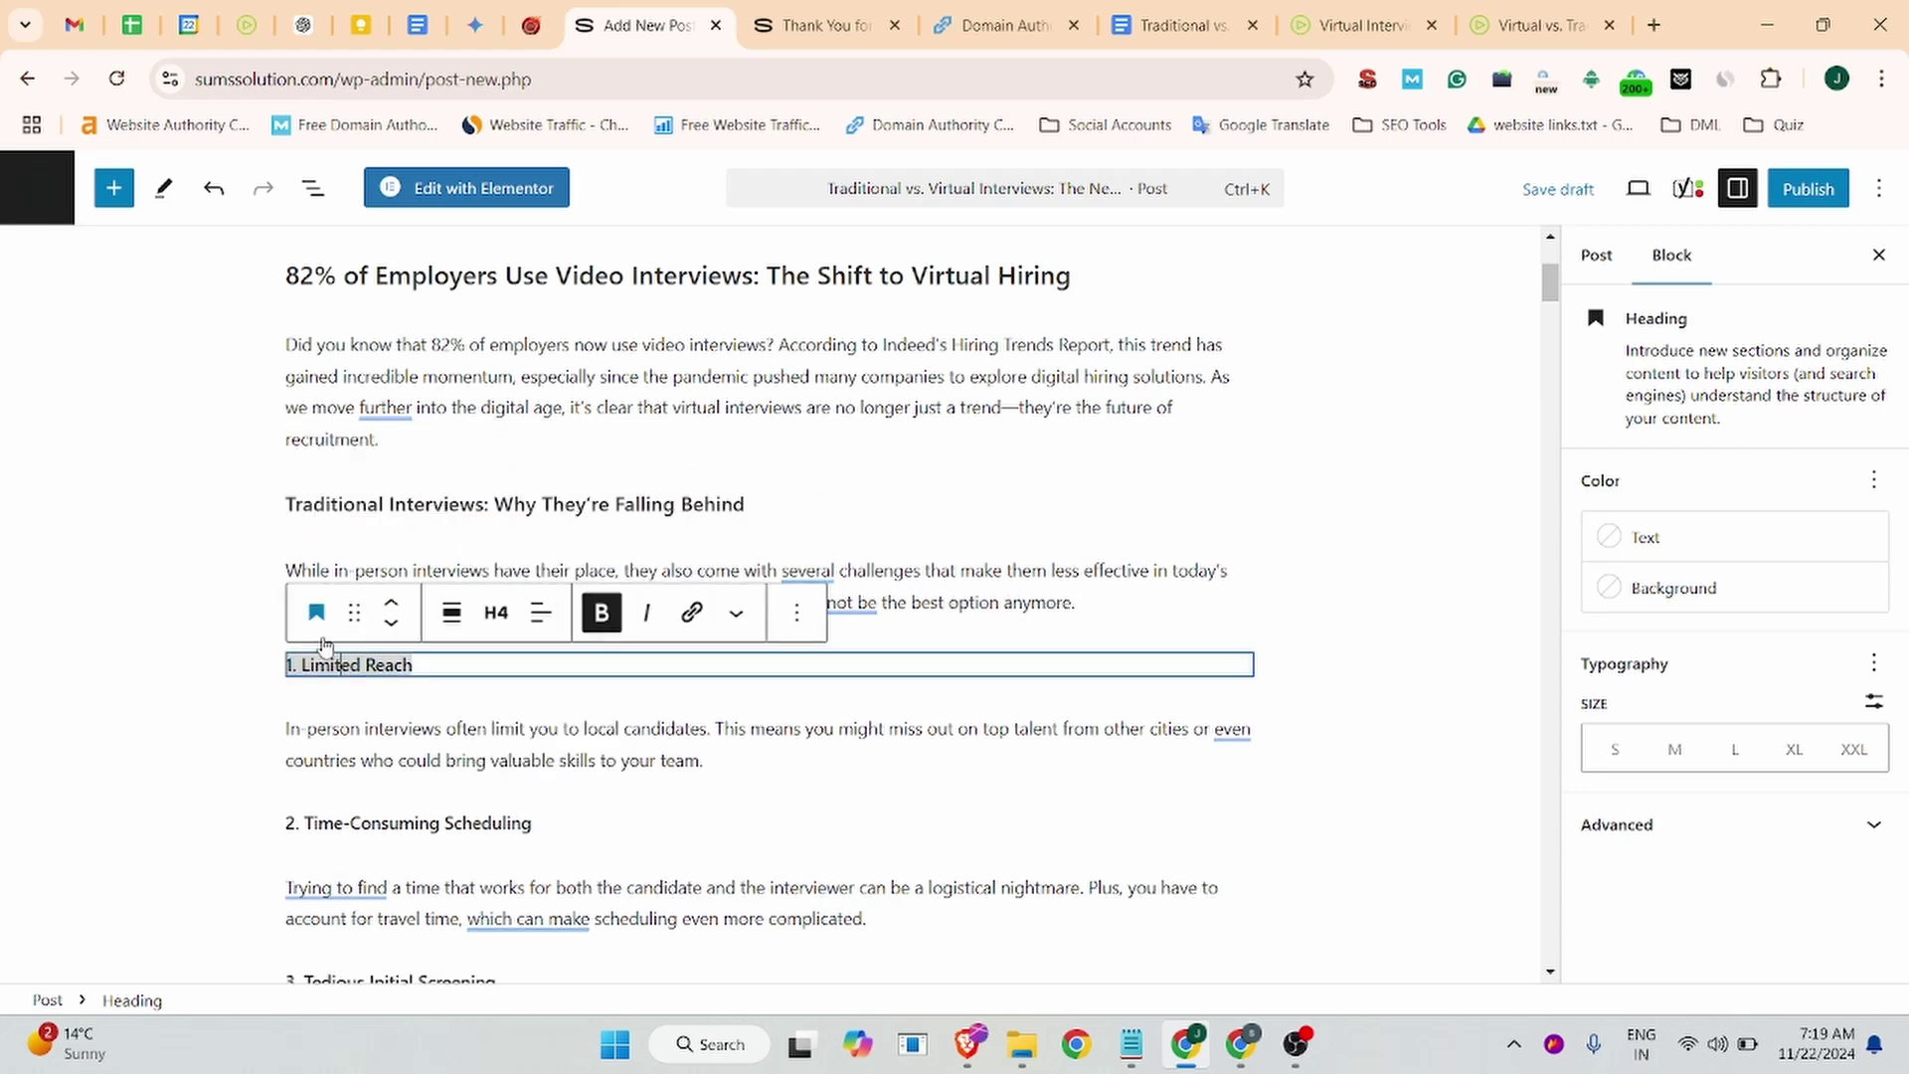
click(293, 728)
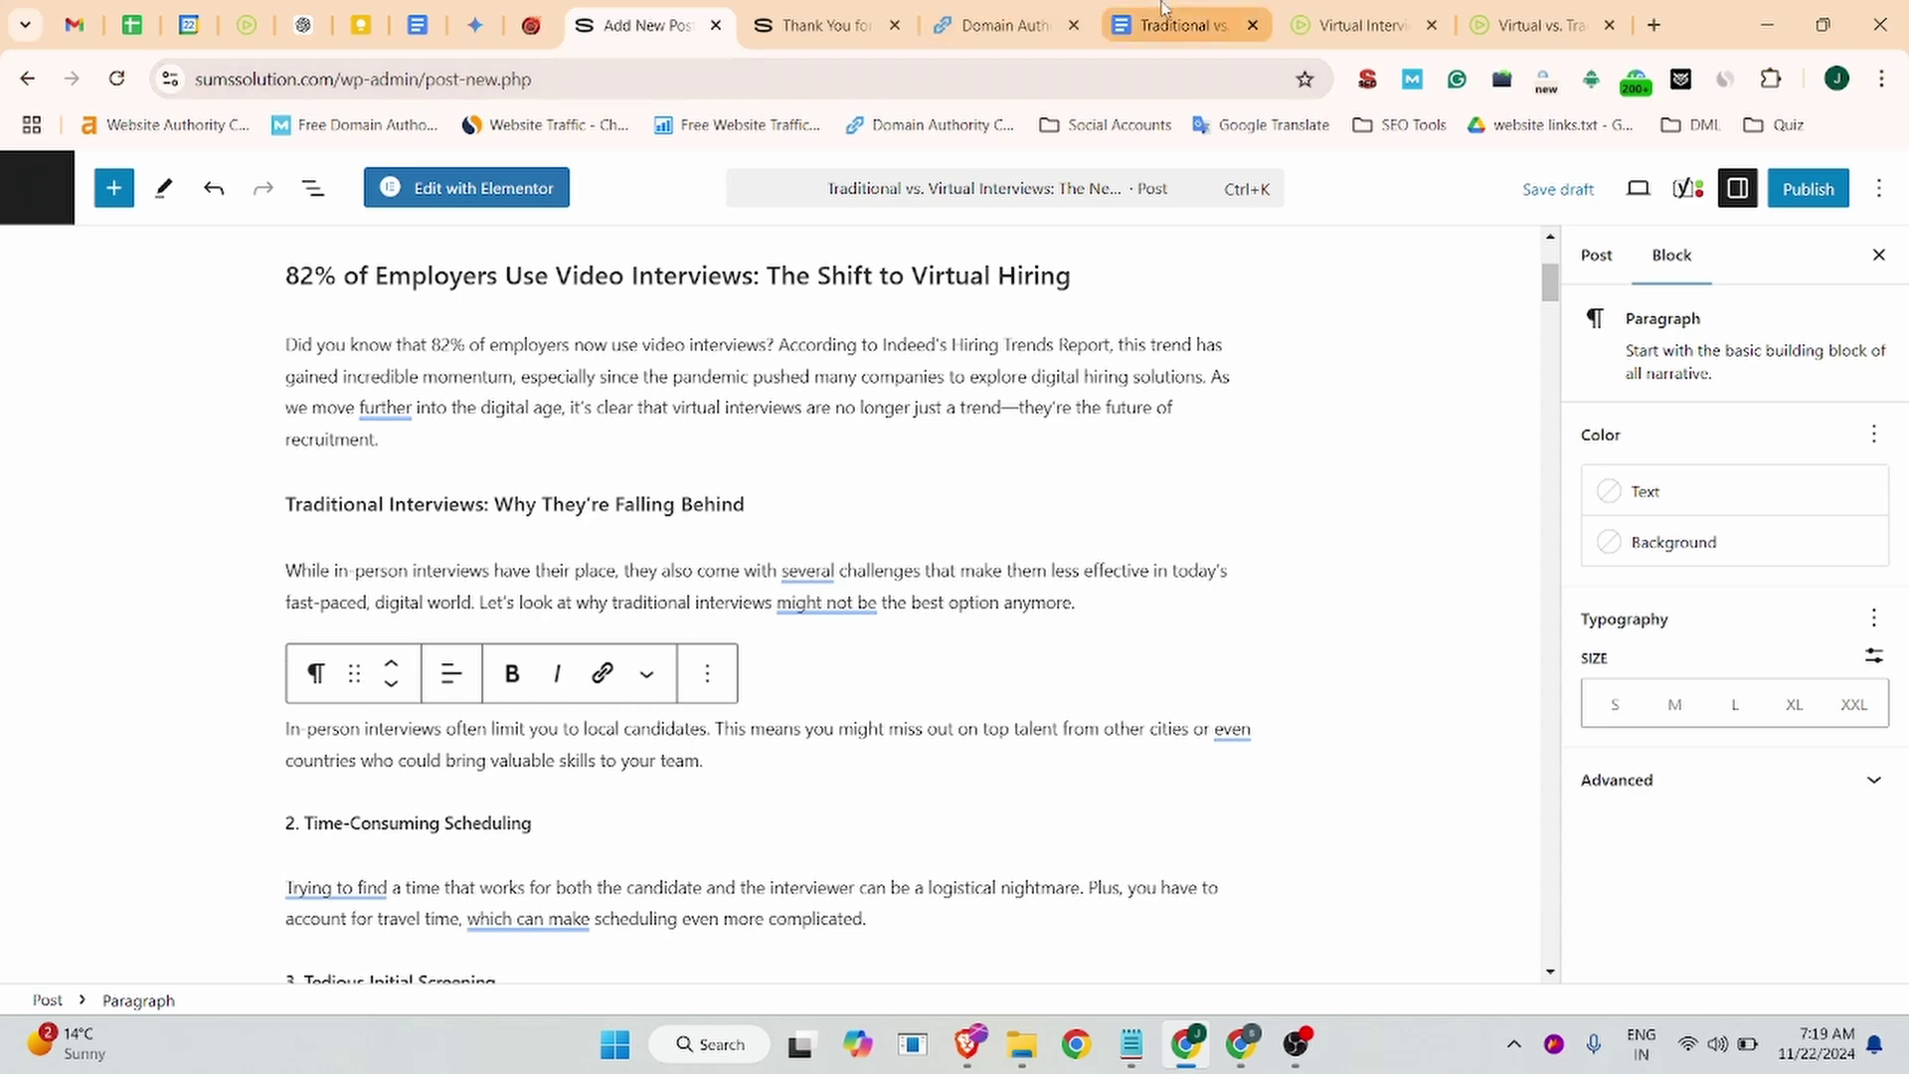
click(1178, 25)
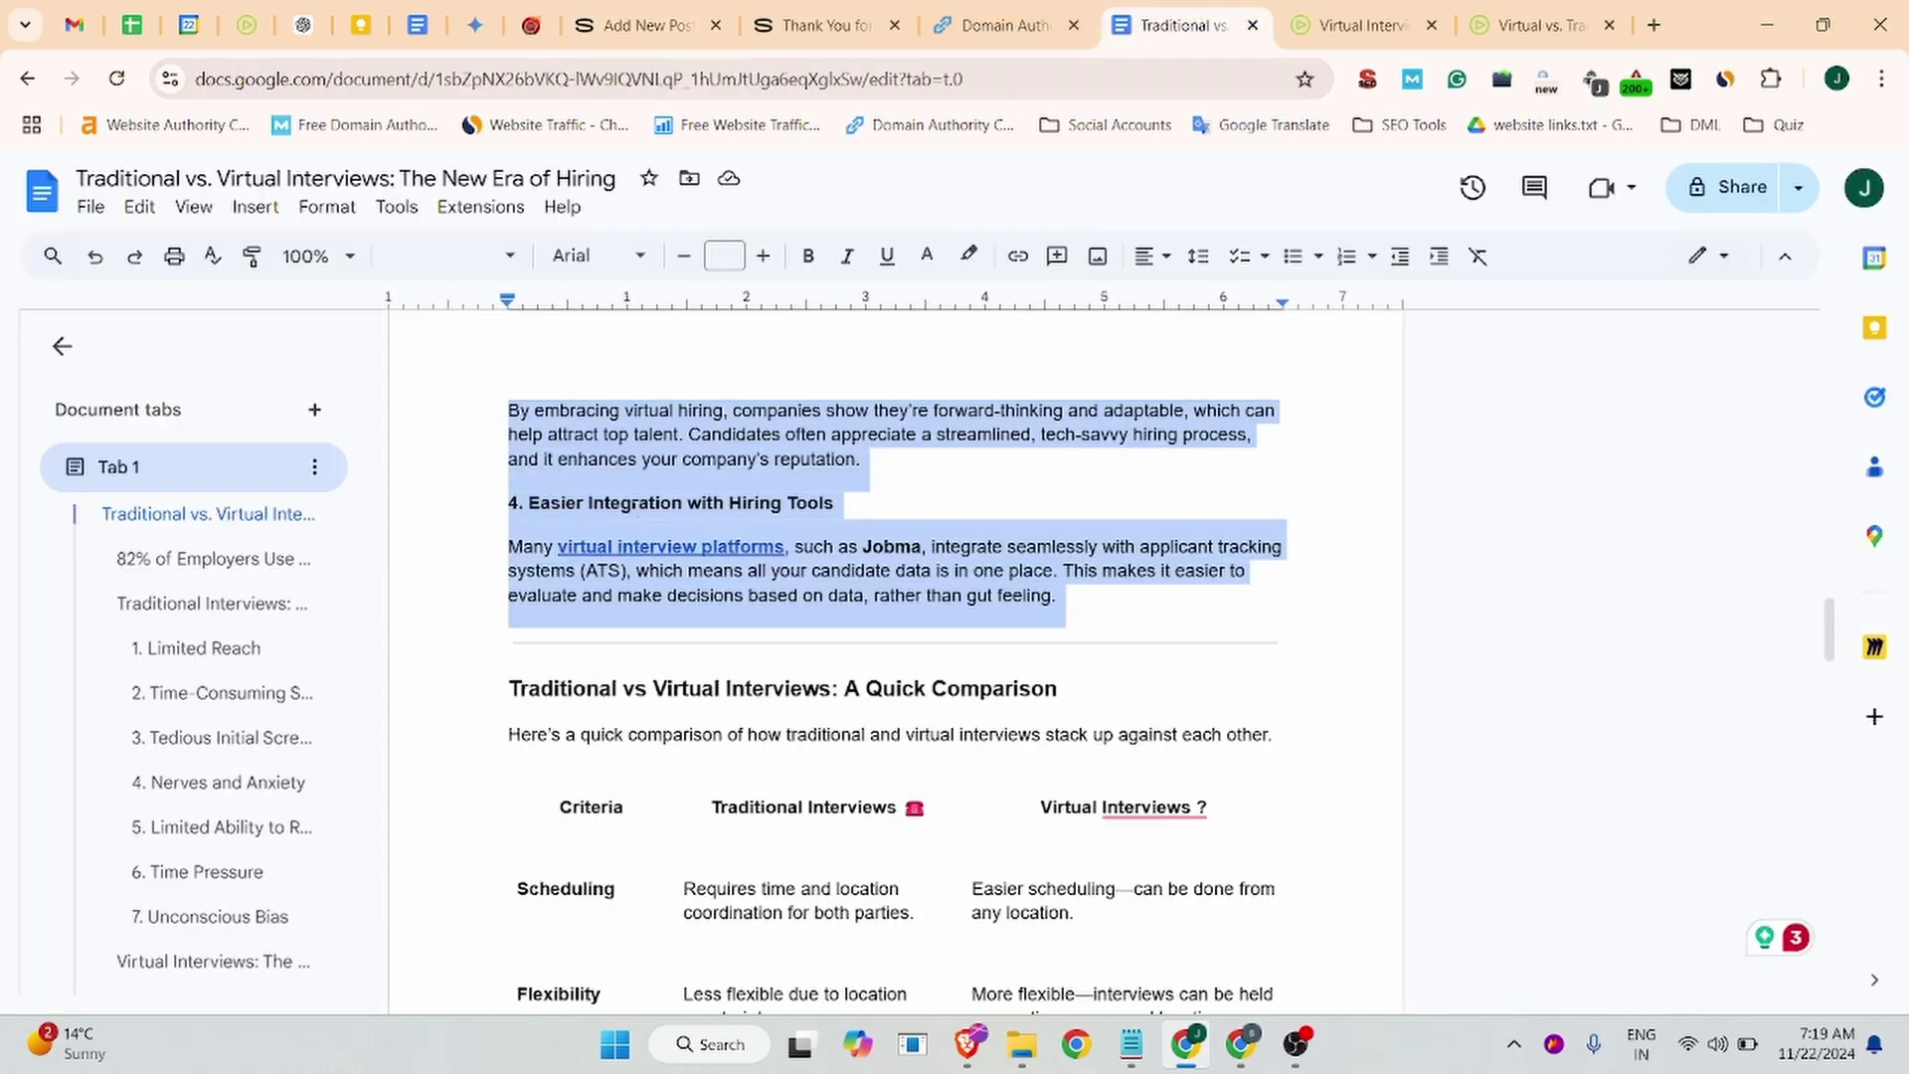
click(634, 505)
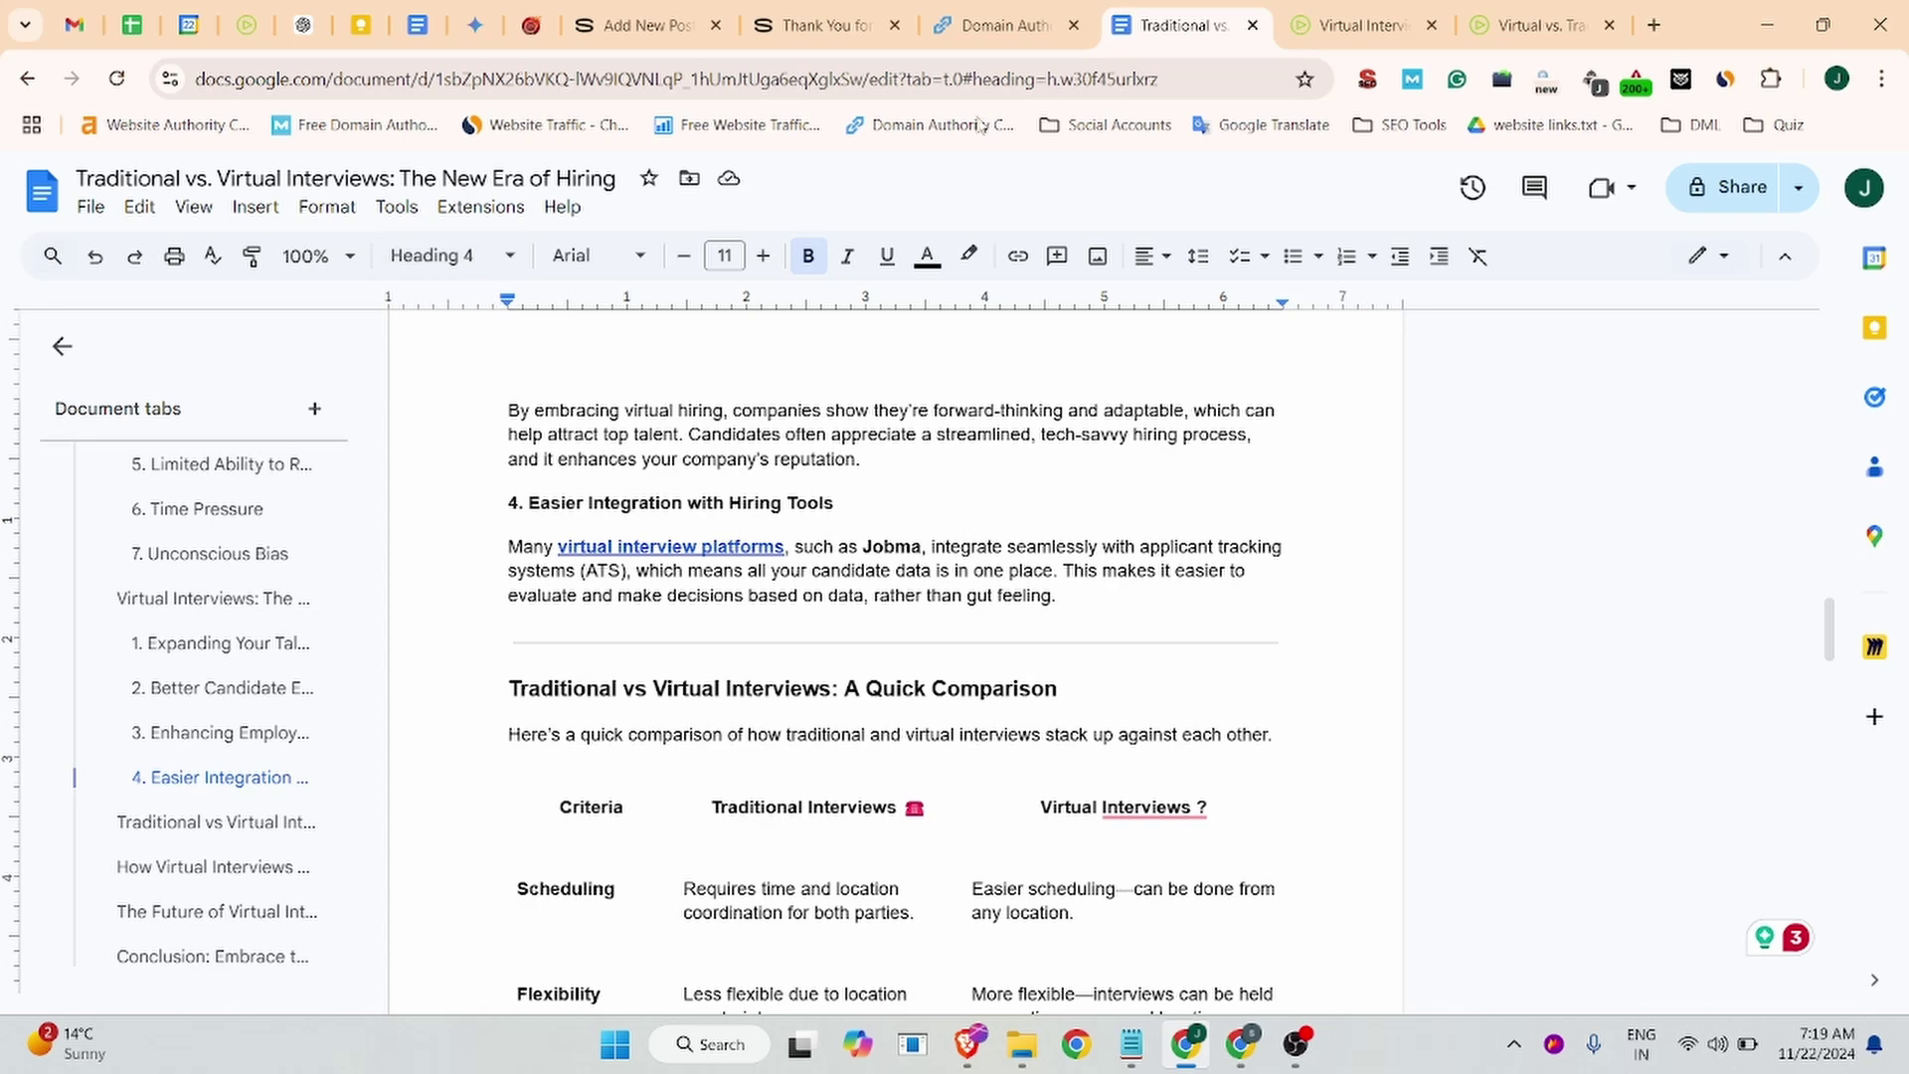
Step: Add the text "Traditional vs Virtual Interviews: A Quick Comparison" as a new block at the end of the WordPress post
click(641, 25)
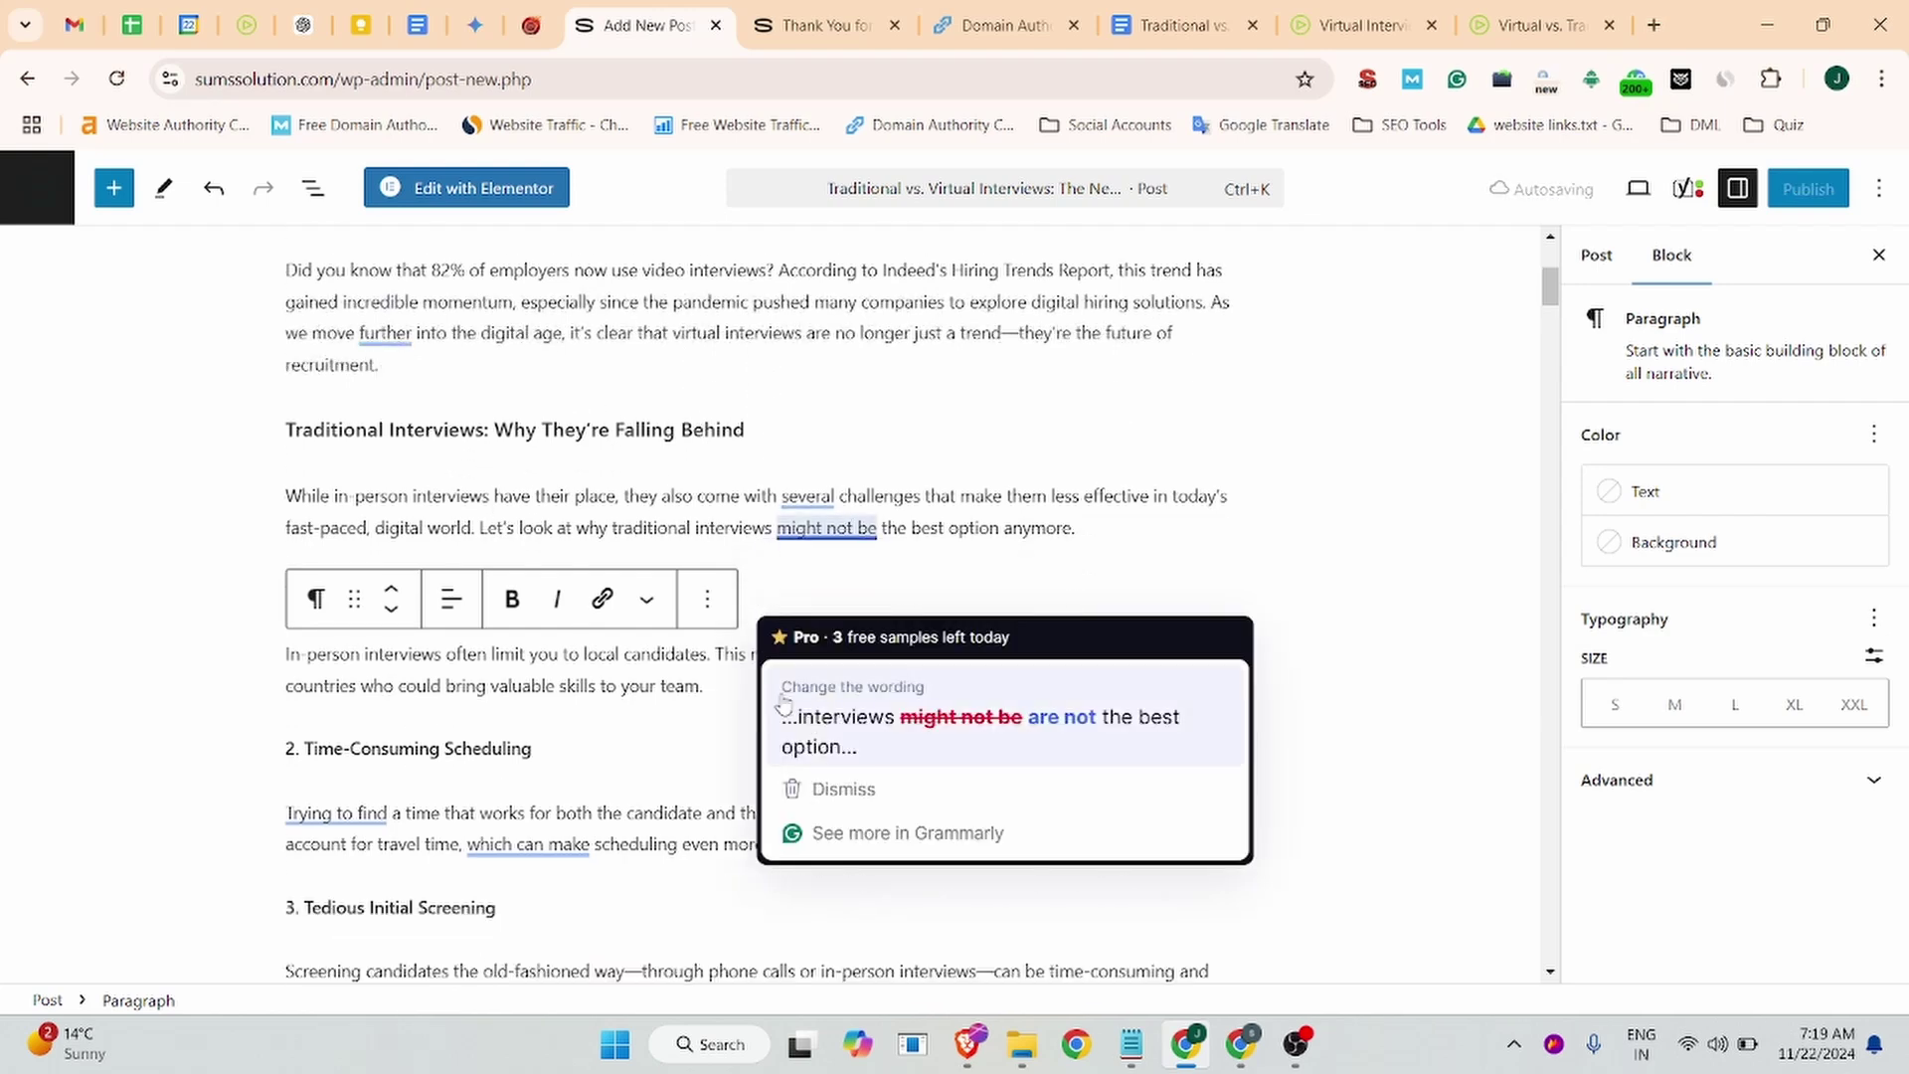
scroll(848, 602, down, 6)
scroll(736, 646, down, 10)
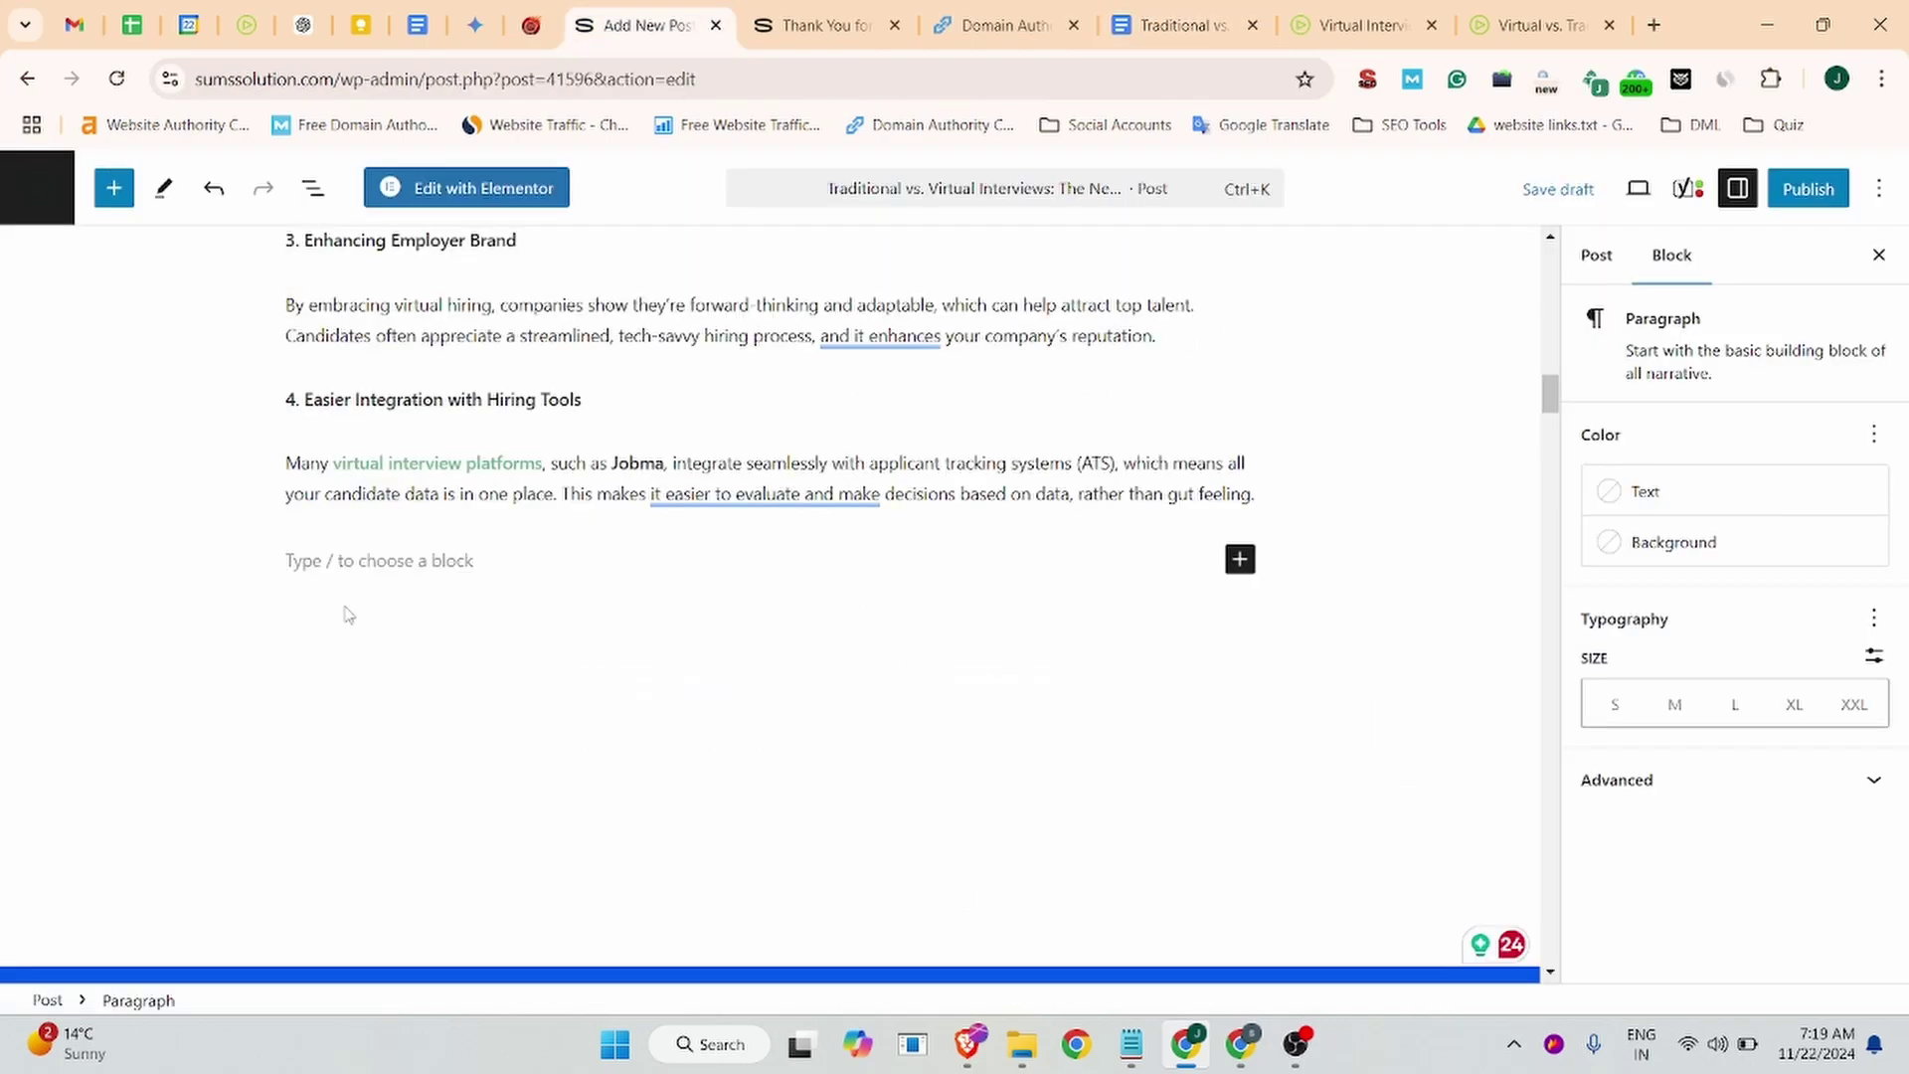
text(Traditional vs Virtual Interviews: A Quick Comparison)
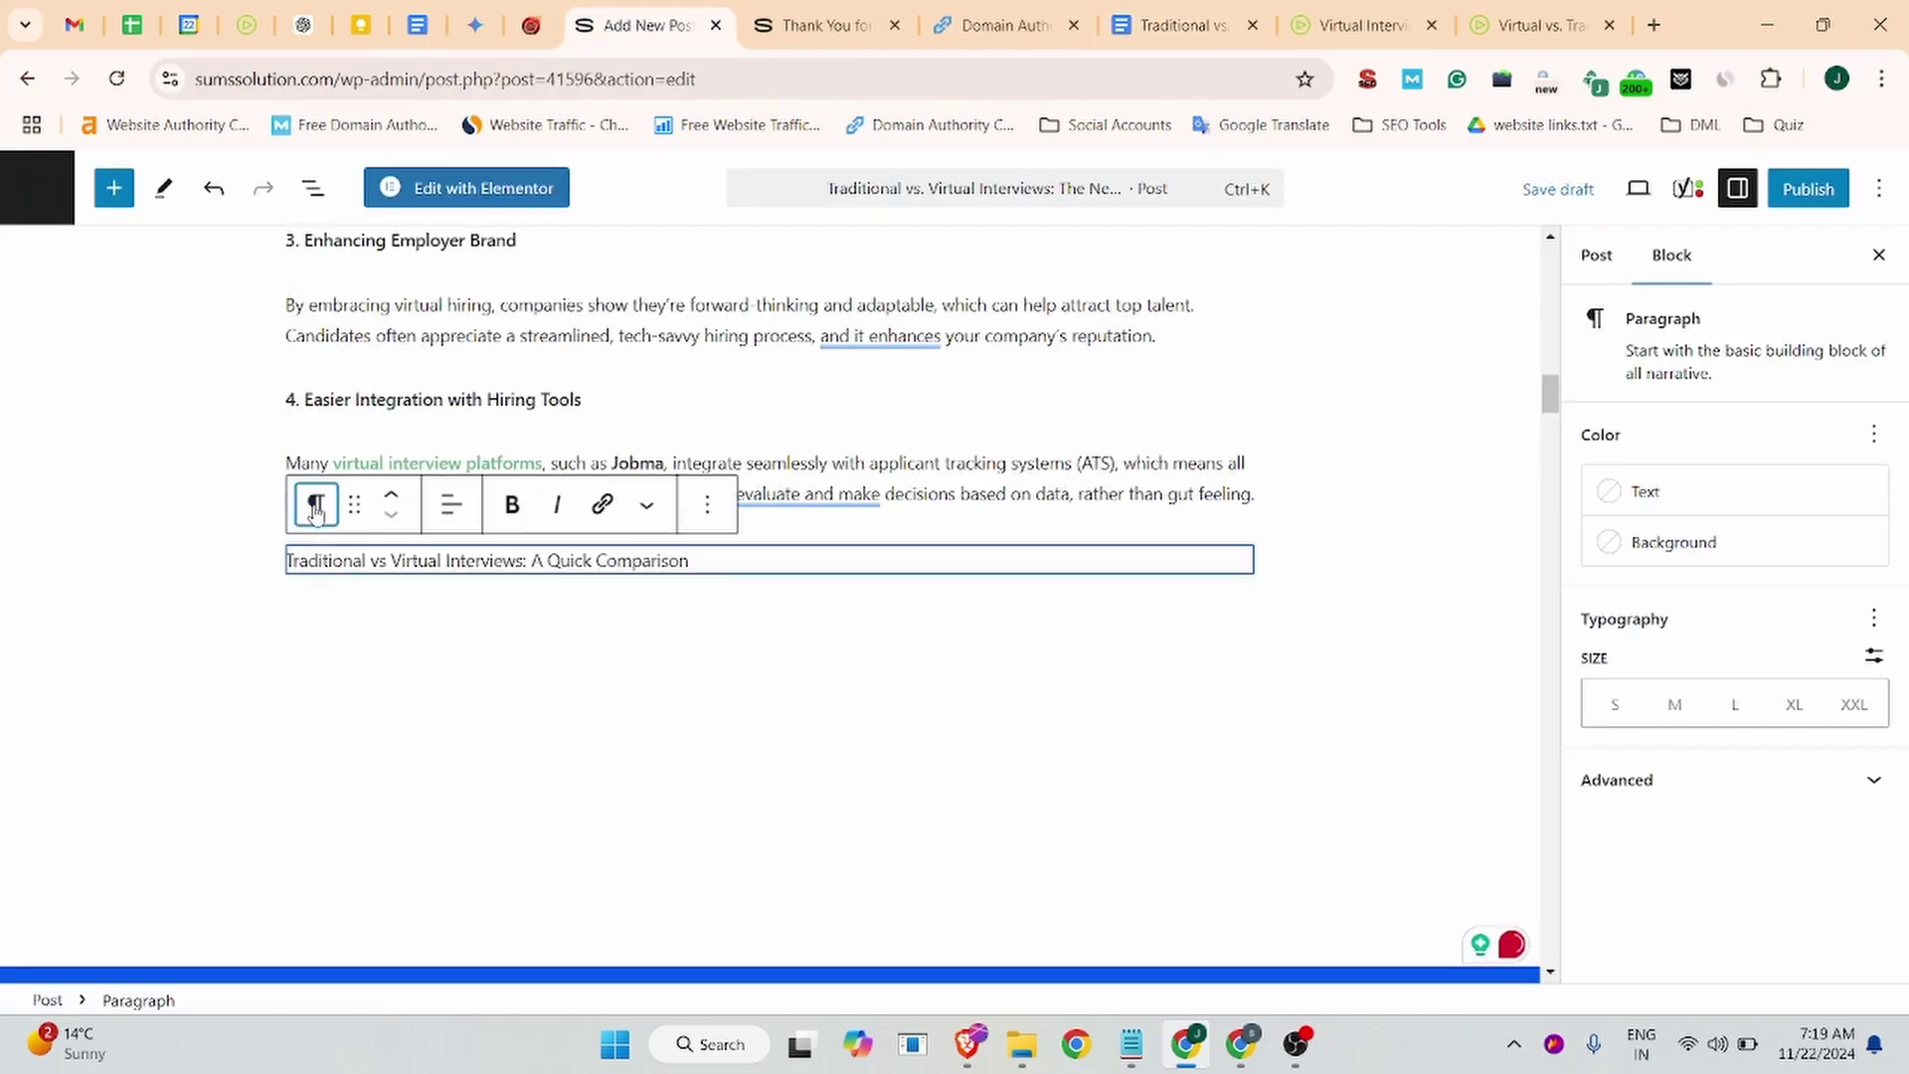
Step: Copy the sentence "Here's a quick comparison of how traditional and virtual interviews stack up against each other." from the draft to below the comparison heading
click(1183, 25)
triple_click(561, 611)
key(ctrl+c)
click(646, 25)
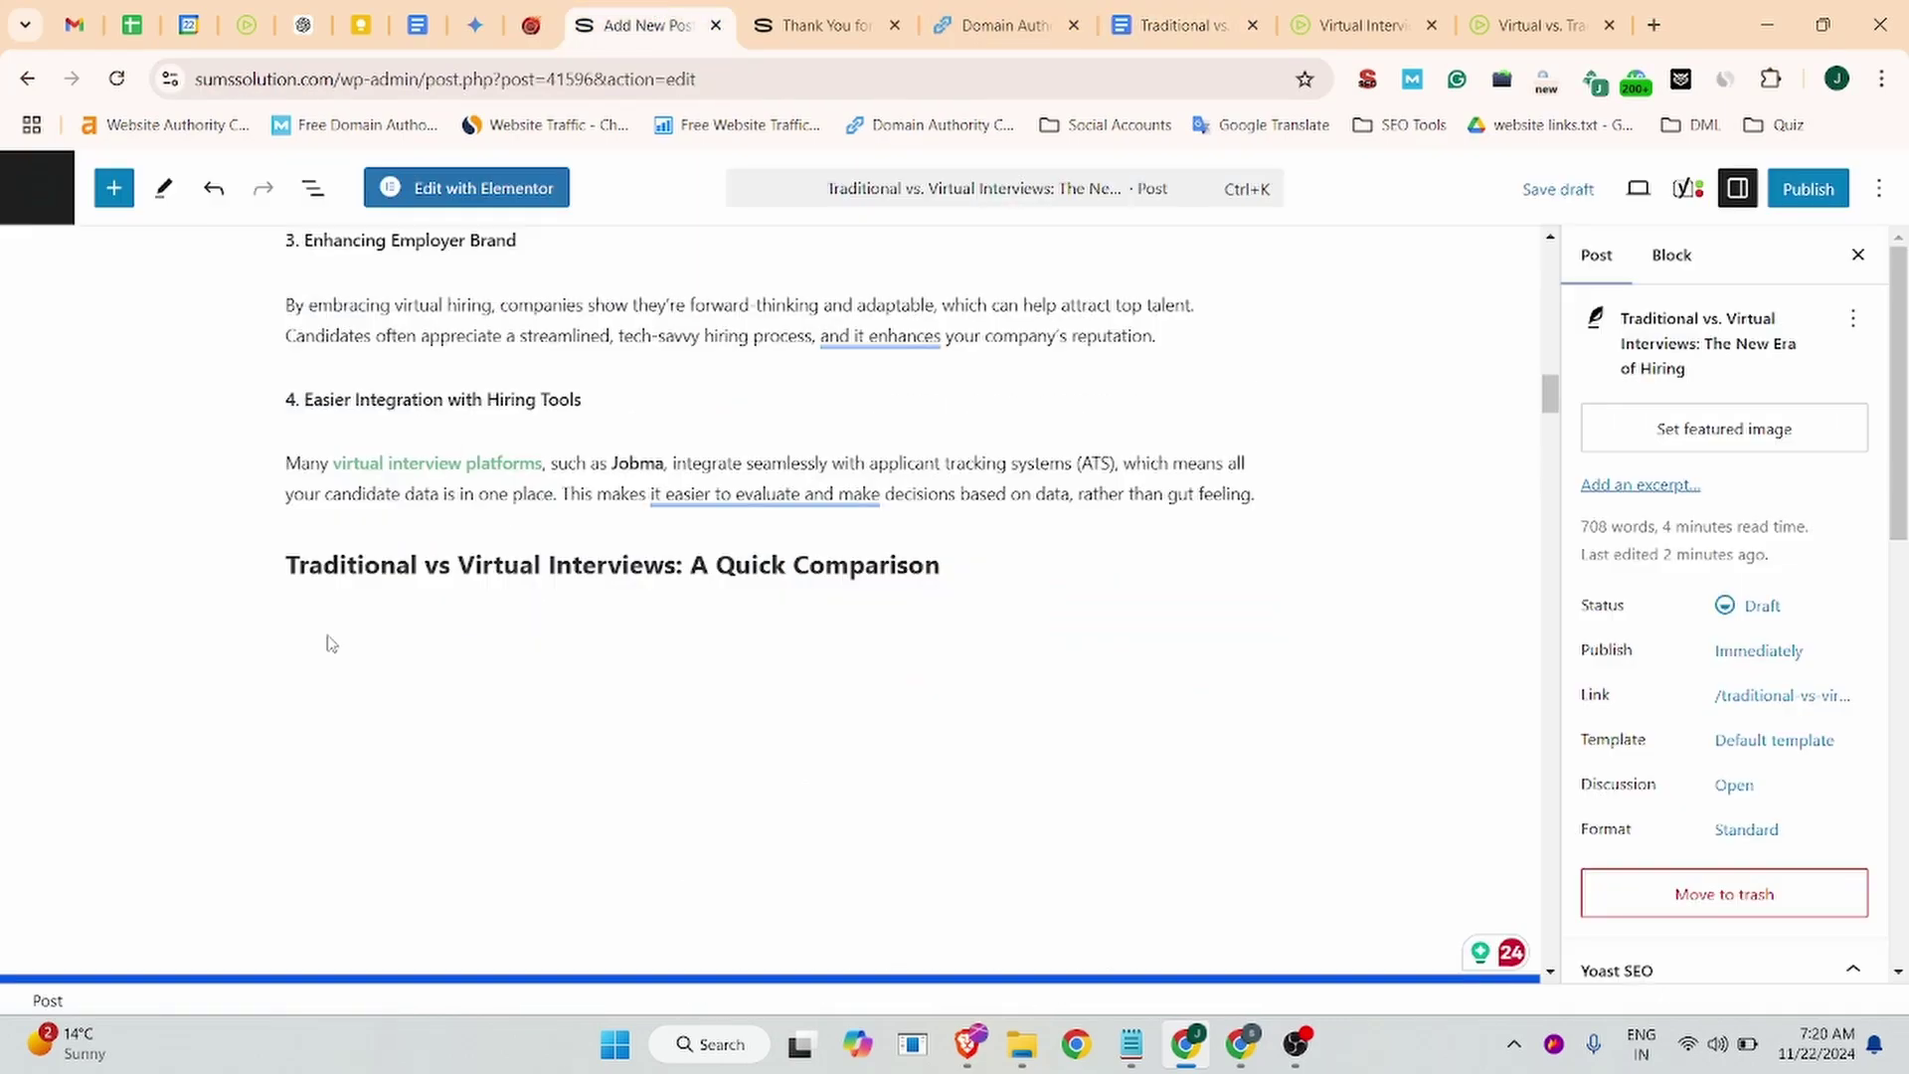
key(ctrl+v)
Step: Insert a table with 3 columns and 6 rows below the quick comparison sentence, matching the table in the Google Docs draft
click(363, 698)
click(1239, 697)
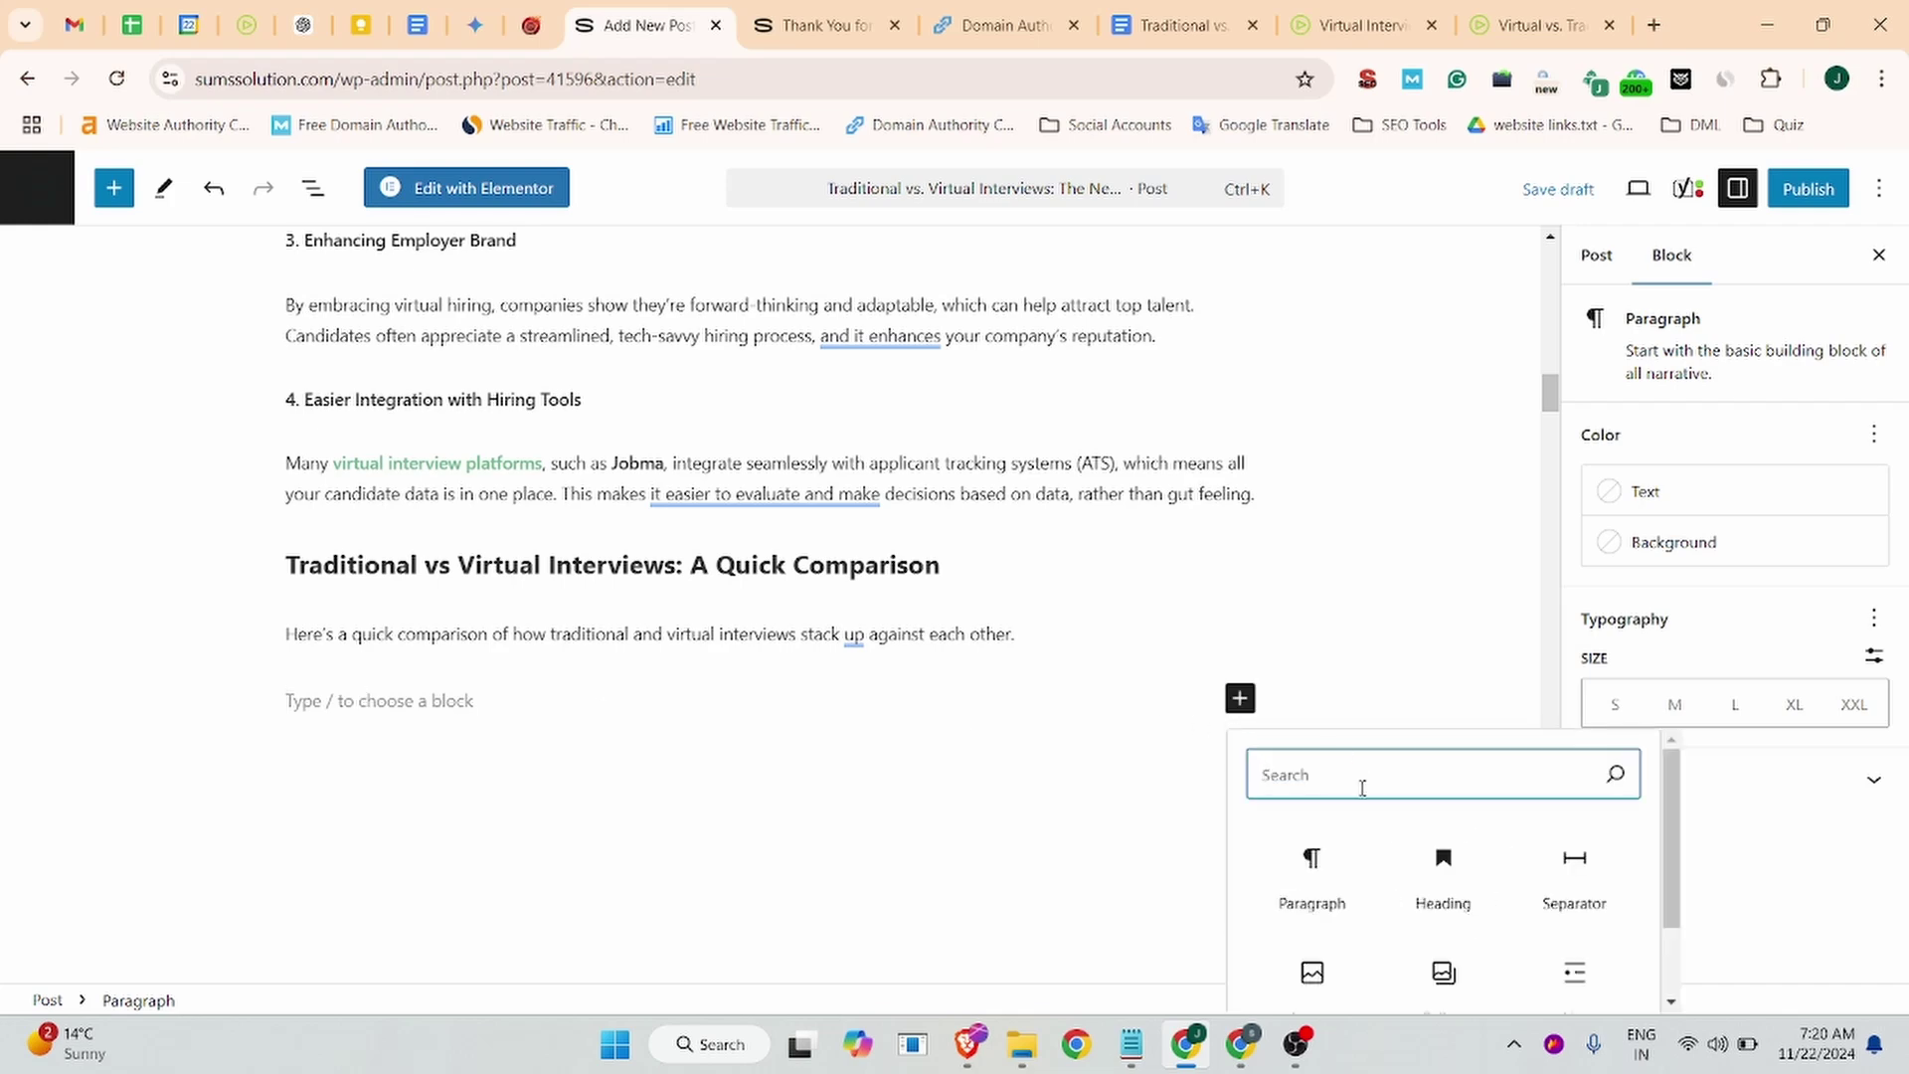
text(table)
click(1309, 871)
text(3)
key(Tab)
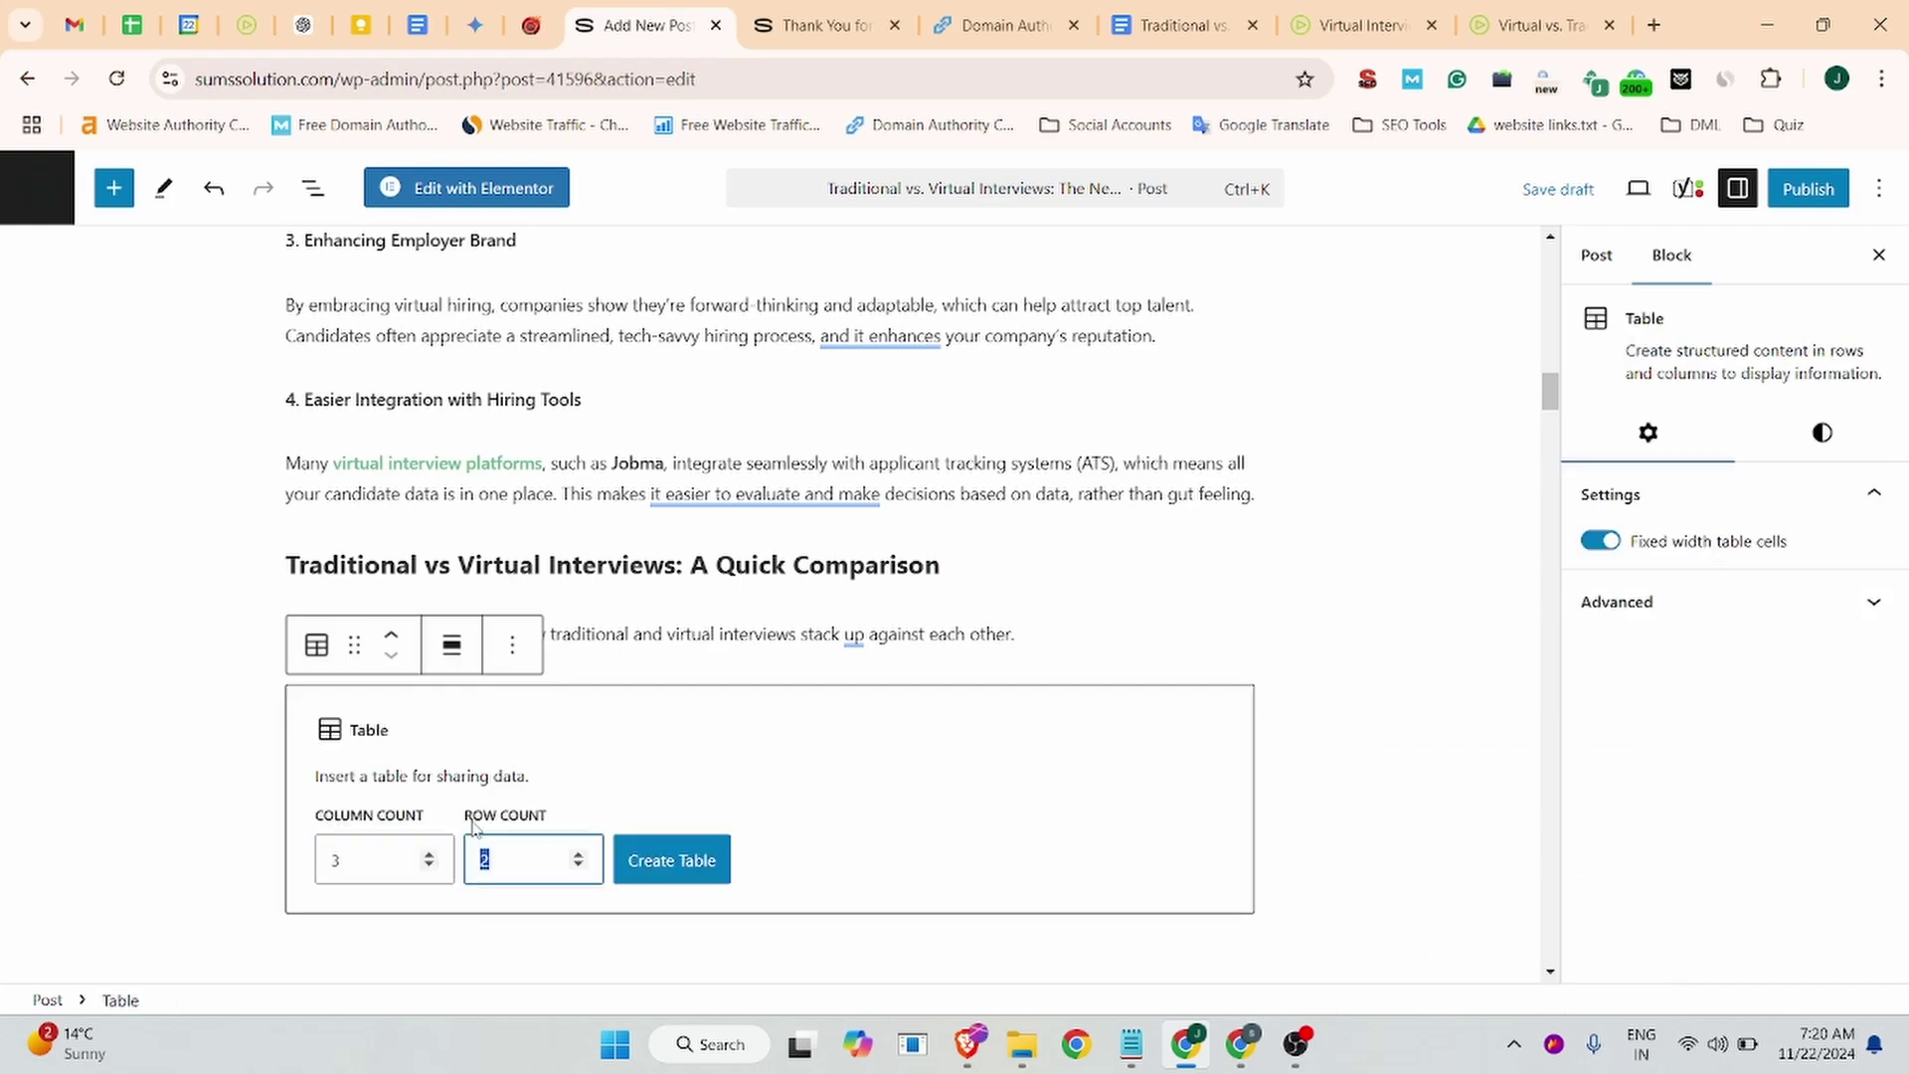
click(1183, 25)
scroll(467, 740, down, 3)
click(688, 10)
text(6)
click(669, 856)
Step: Turn off fixed width cells for the comparison table and give it a light blue background
click(1594, 536)
click(1821, 433)
click(1673, 739)
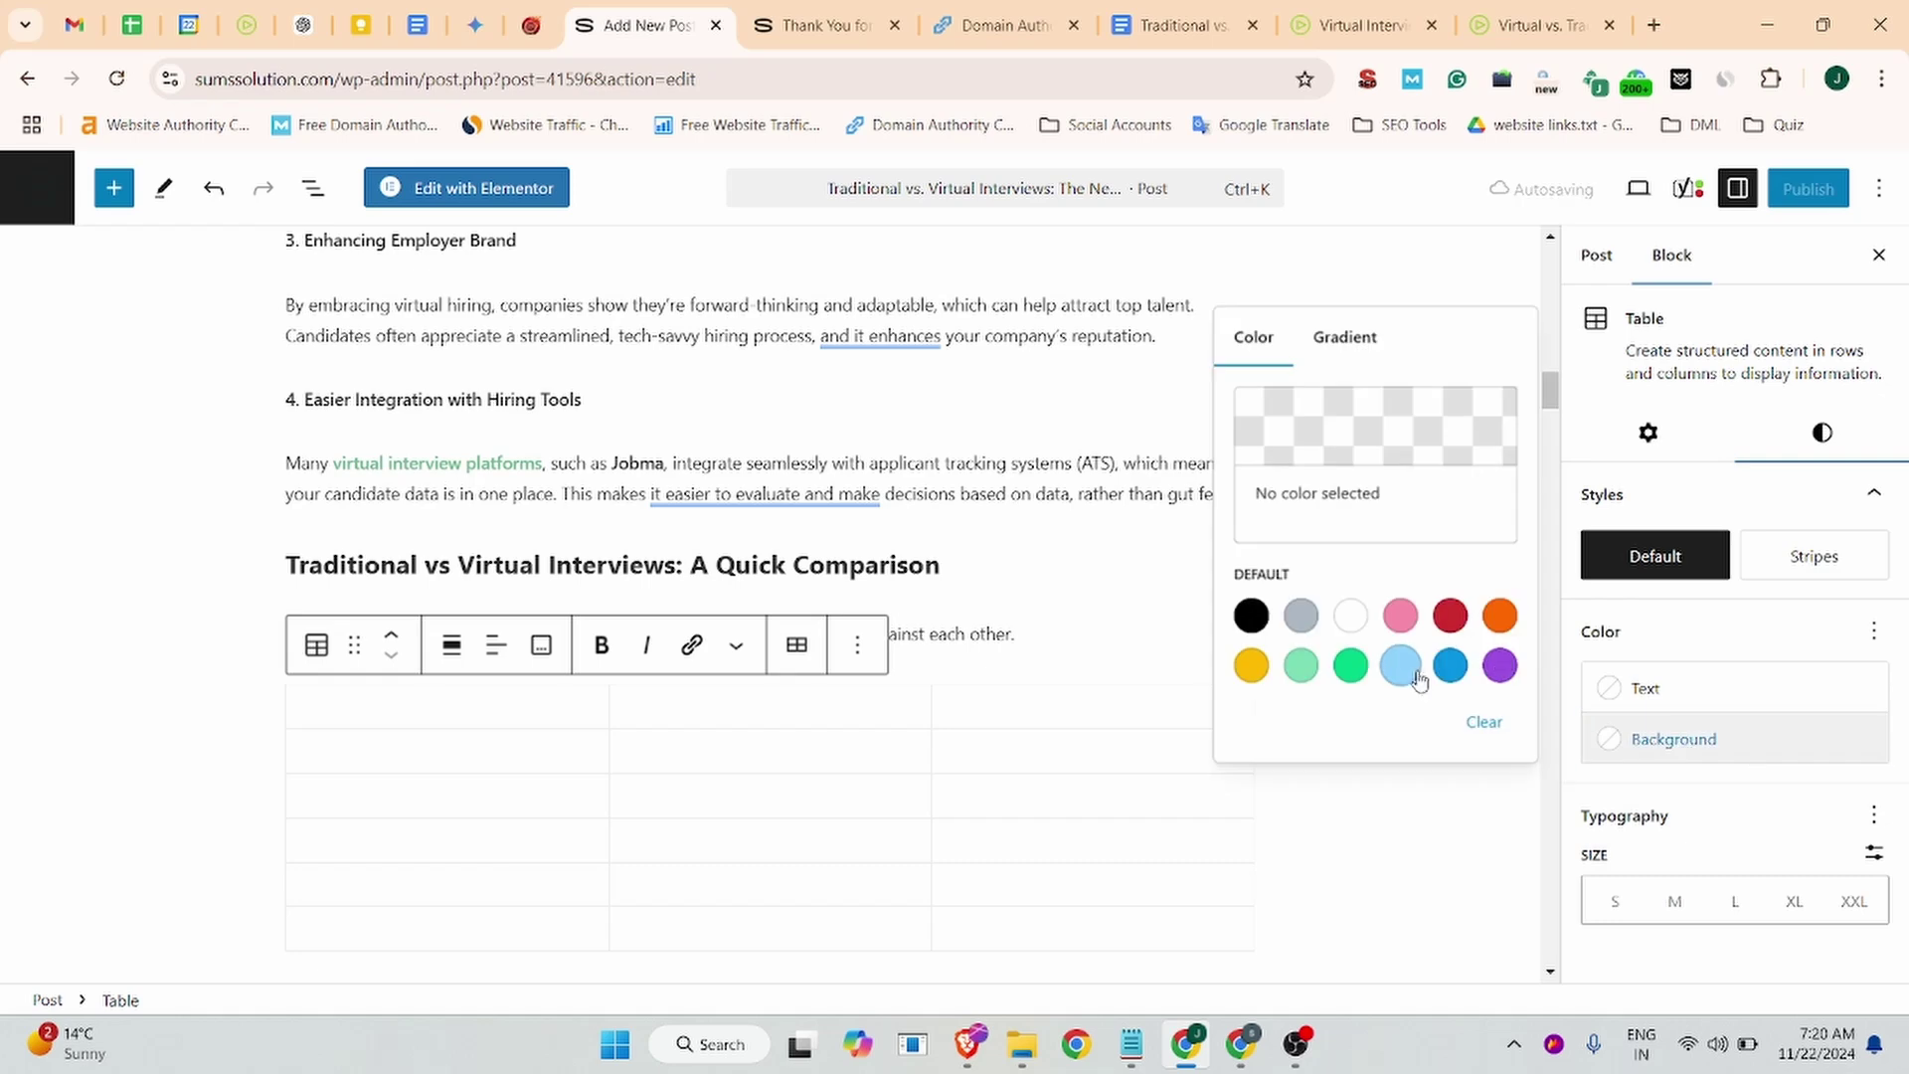
click(1402, 665)
Step: Copy "Criteria" from the Google Docs table into the first header cell of the post's comparison table
click(1183, 25)
double_click(591, 682)
key(ctrl+c)
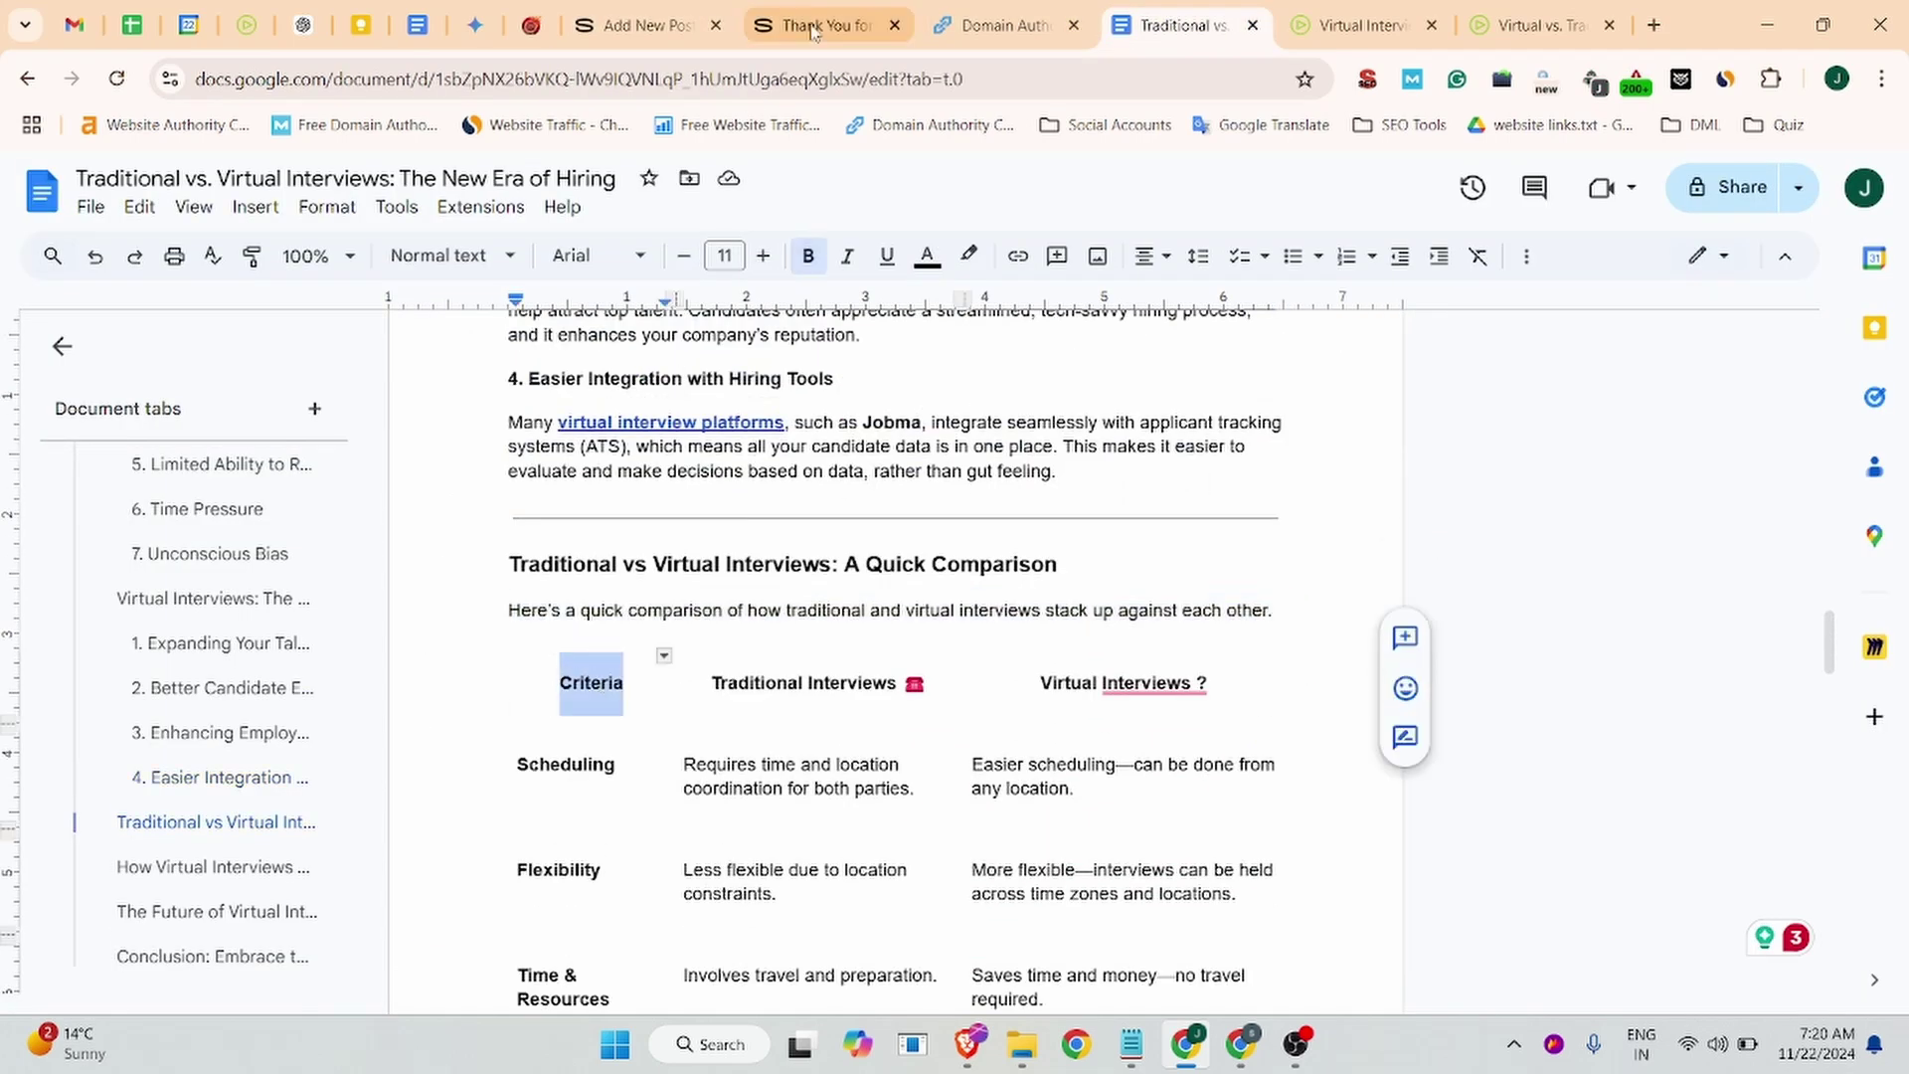
click(637, 25)
key(ctrl+v)
Step: Copy "Traditional Interviews" and "Virtual Interviews" from the draft table into the second and third header cells of the post's table
click(1183, 25)
key(Tab)
click(637, 25)
click(654, 704)
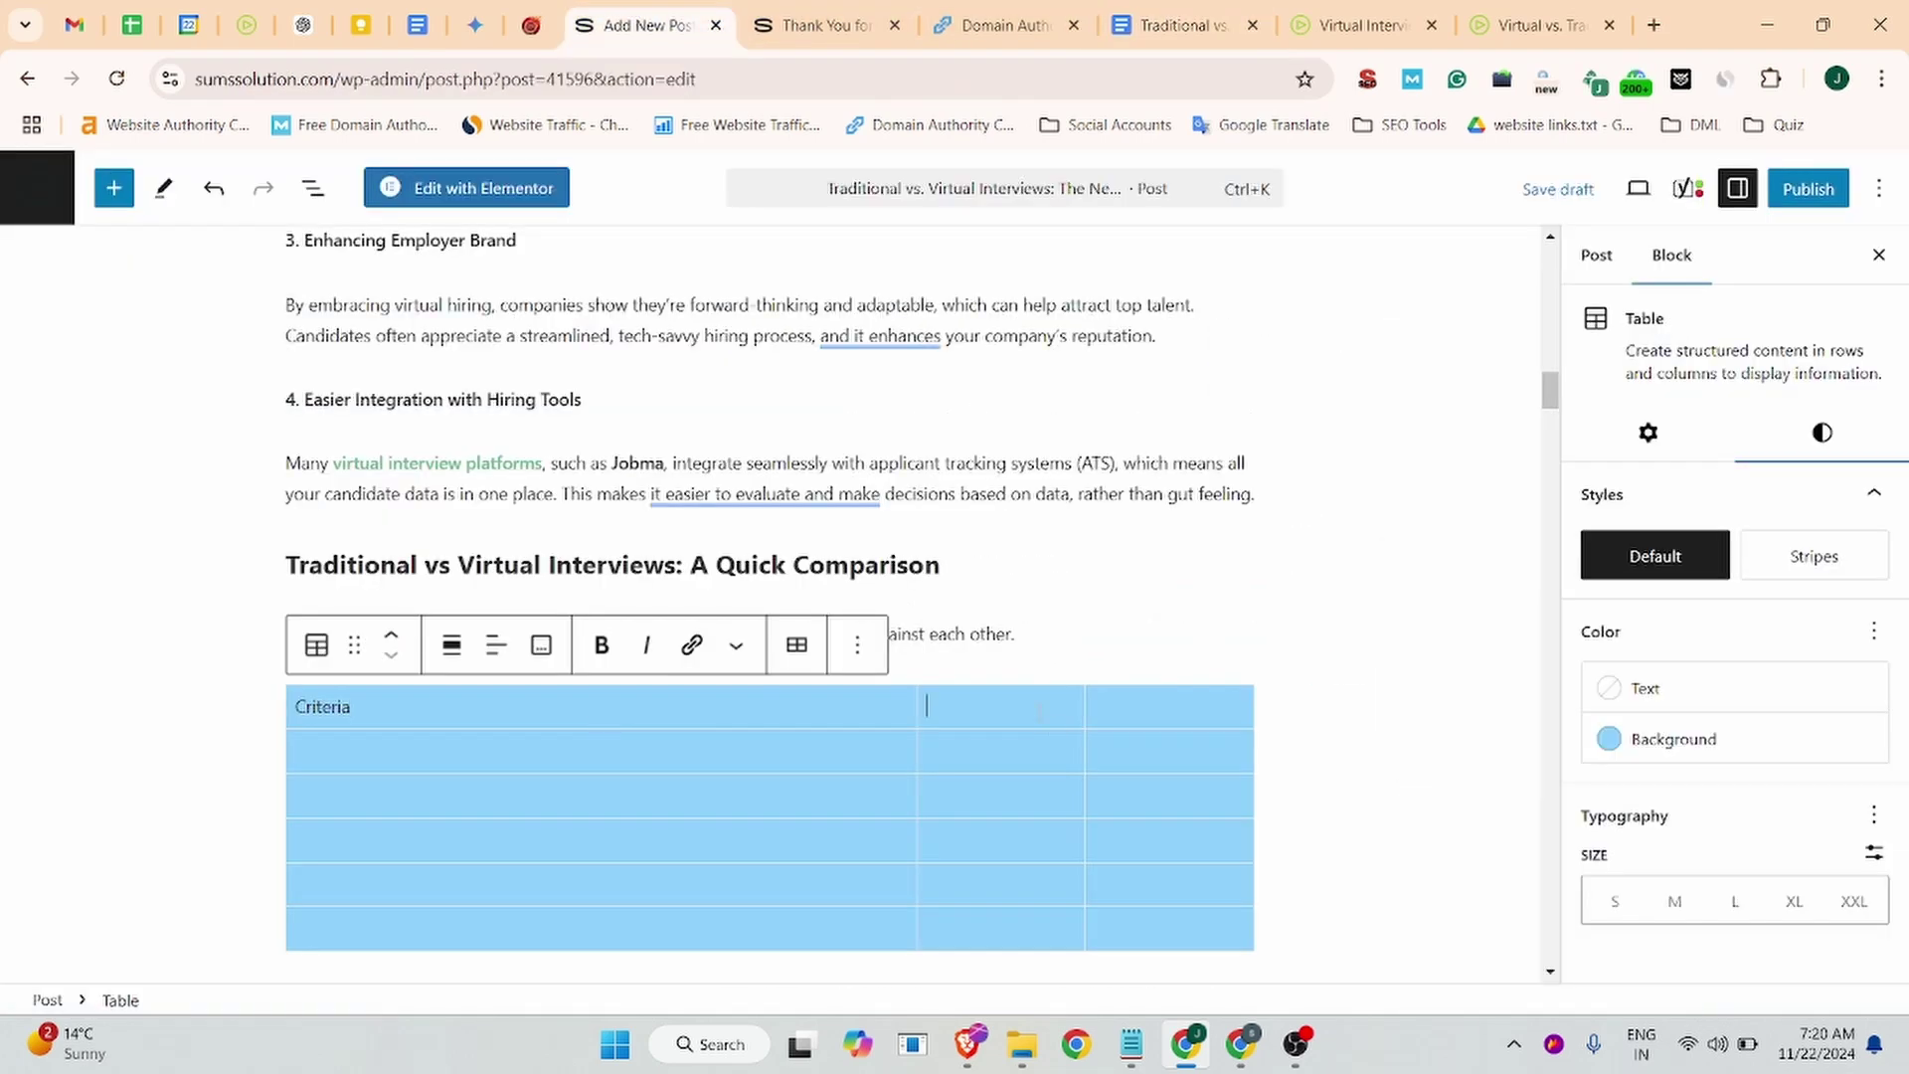
key(ctrl+v)
click(1183, 25)
key(Tab)
click(636, 25)
click(1222, 699)
key(ctrl+v)
Step: Copy "Scheduling" from the draft table into the first cell of the post table's second row
click(1183, 25)
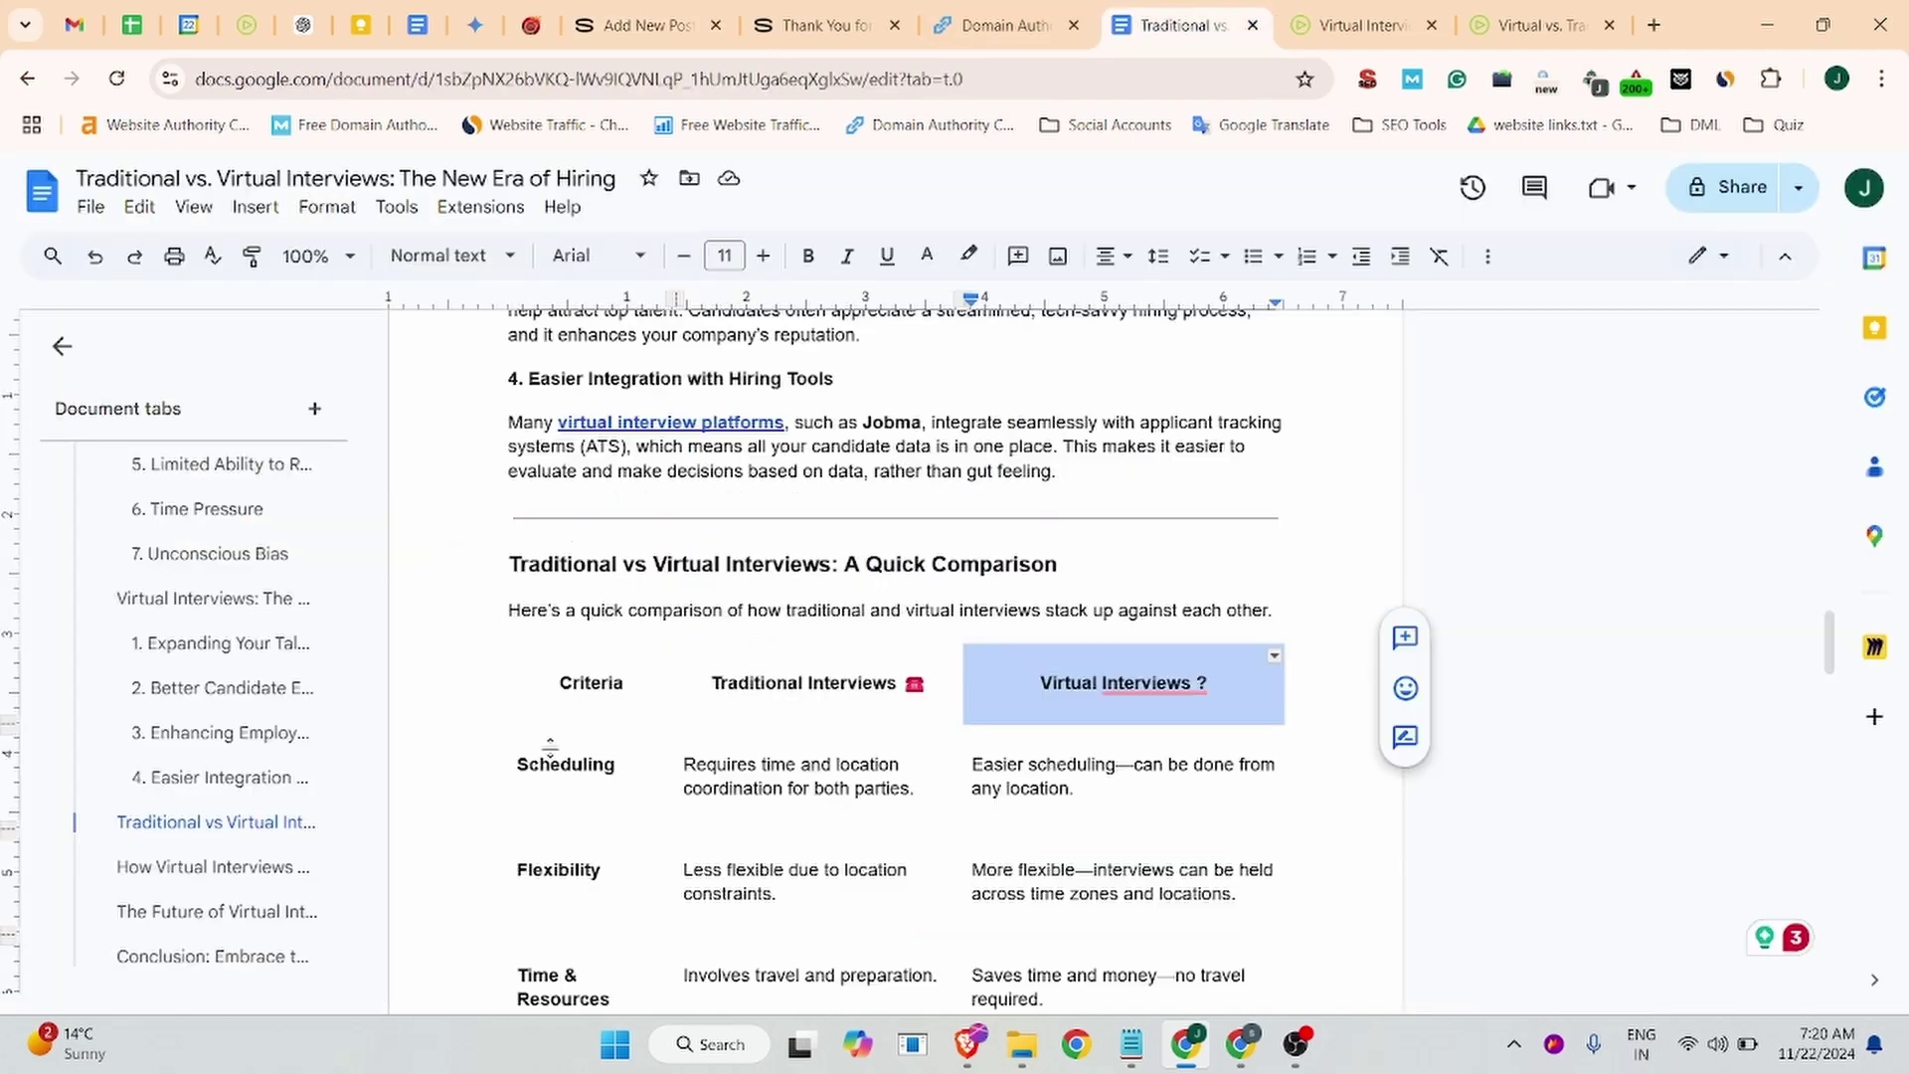
key(Tab)
click(636, 25)
click(364, 750)
click(1183, 25)
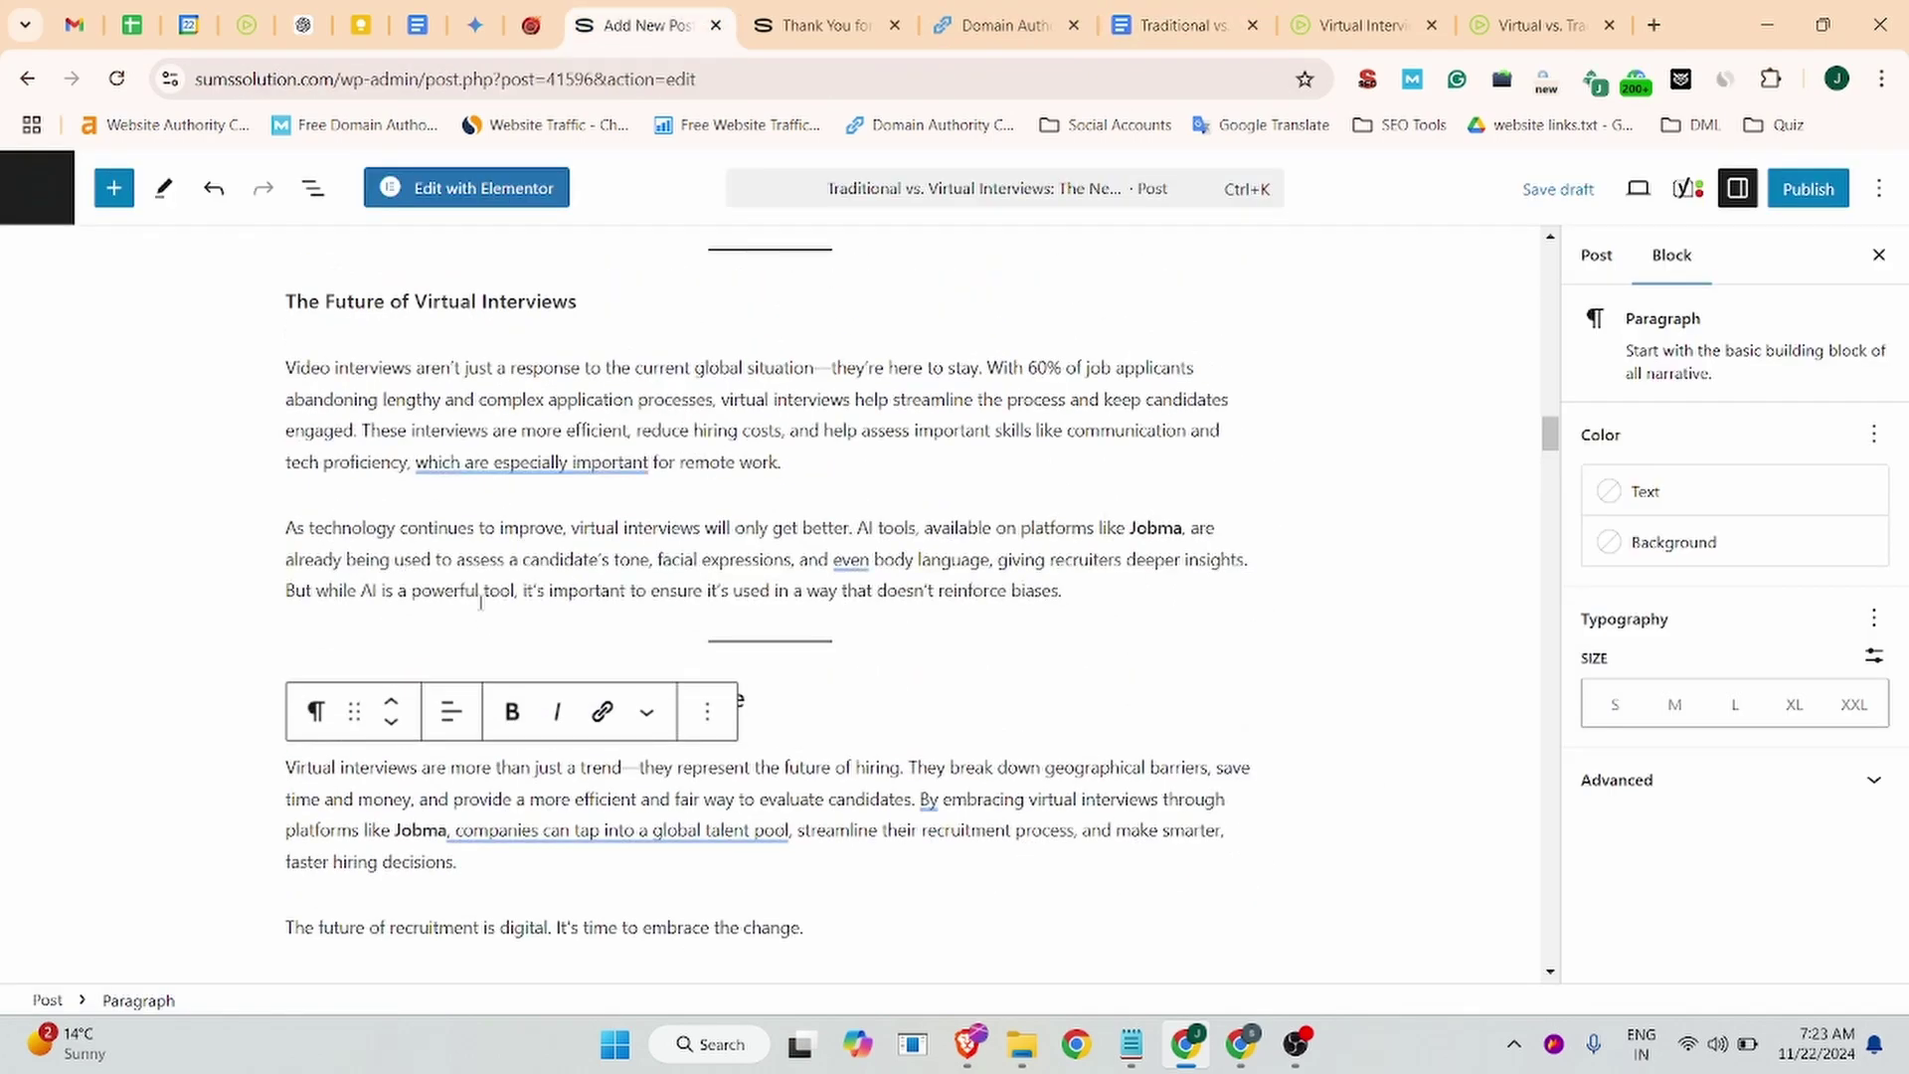
Step: Review the whole post from the title to the conclusion, checking its headings, paragraphs and comparison section
click(331, 641)
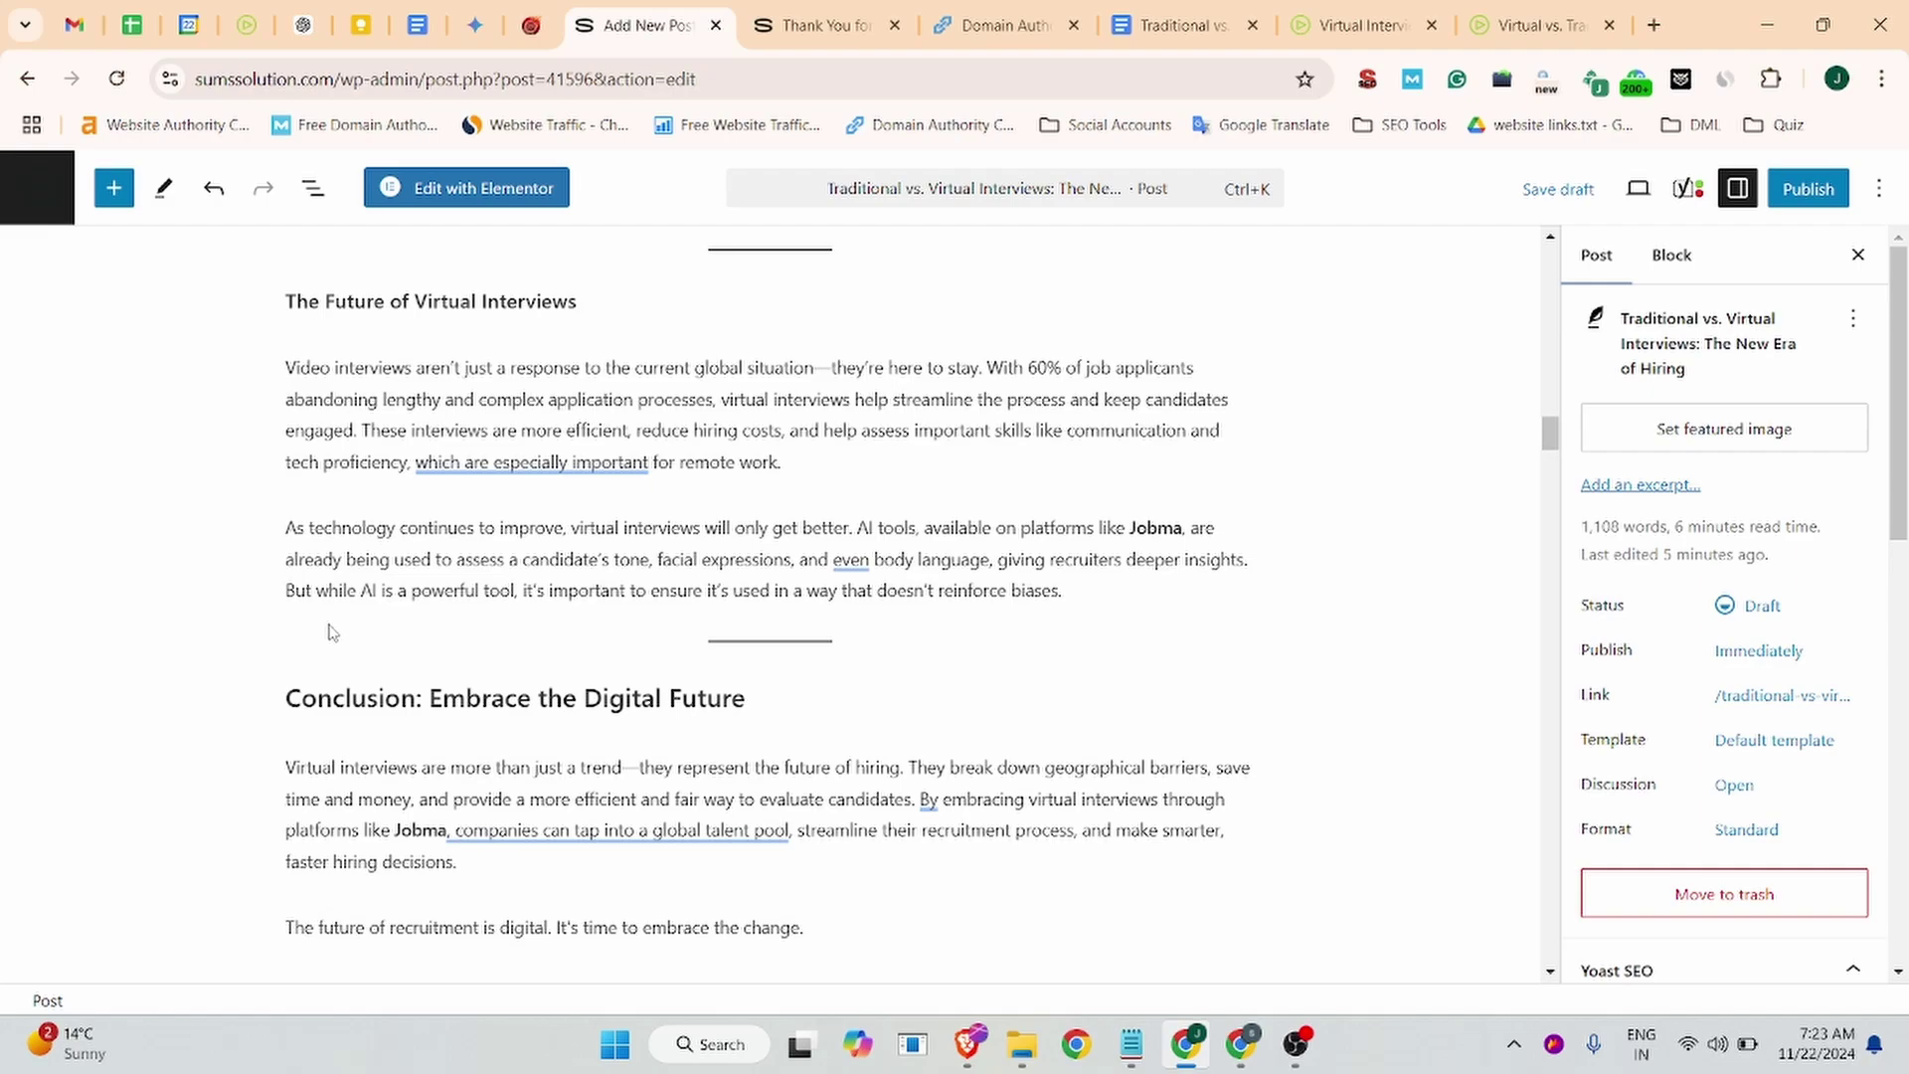
scroll(331, 633, up, 15)
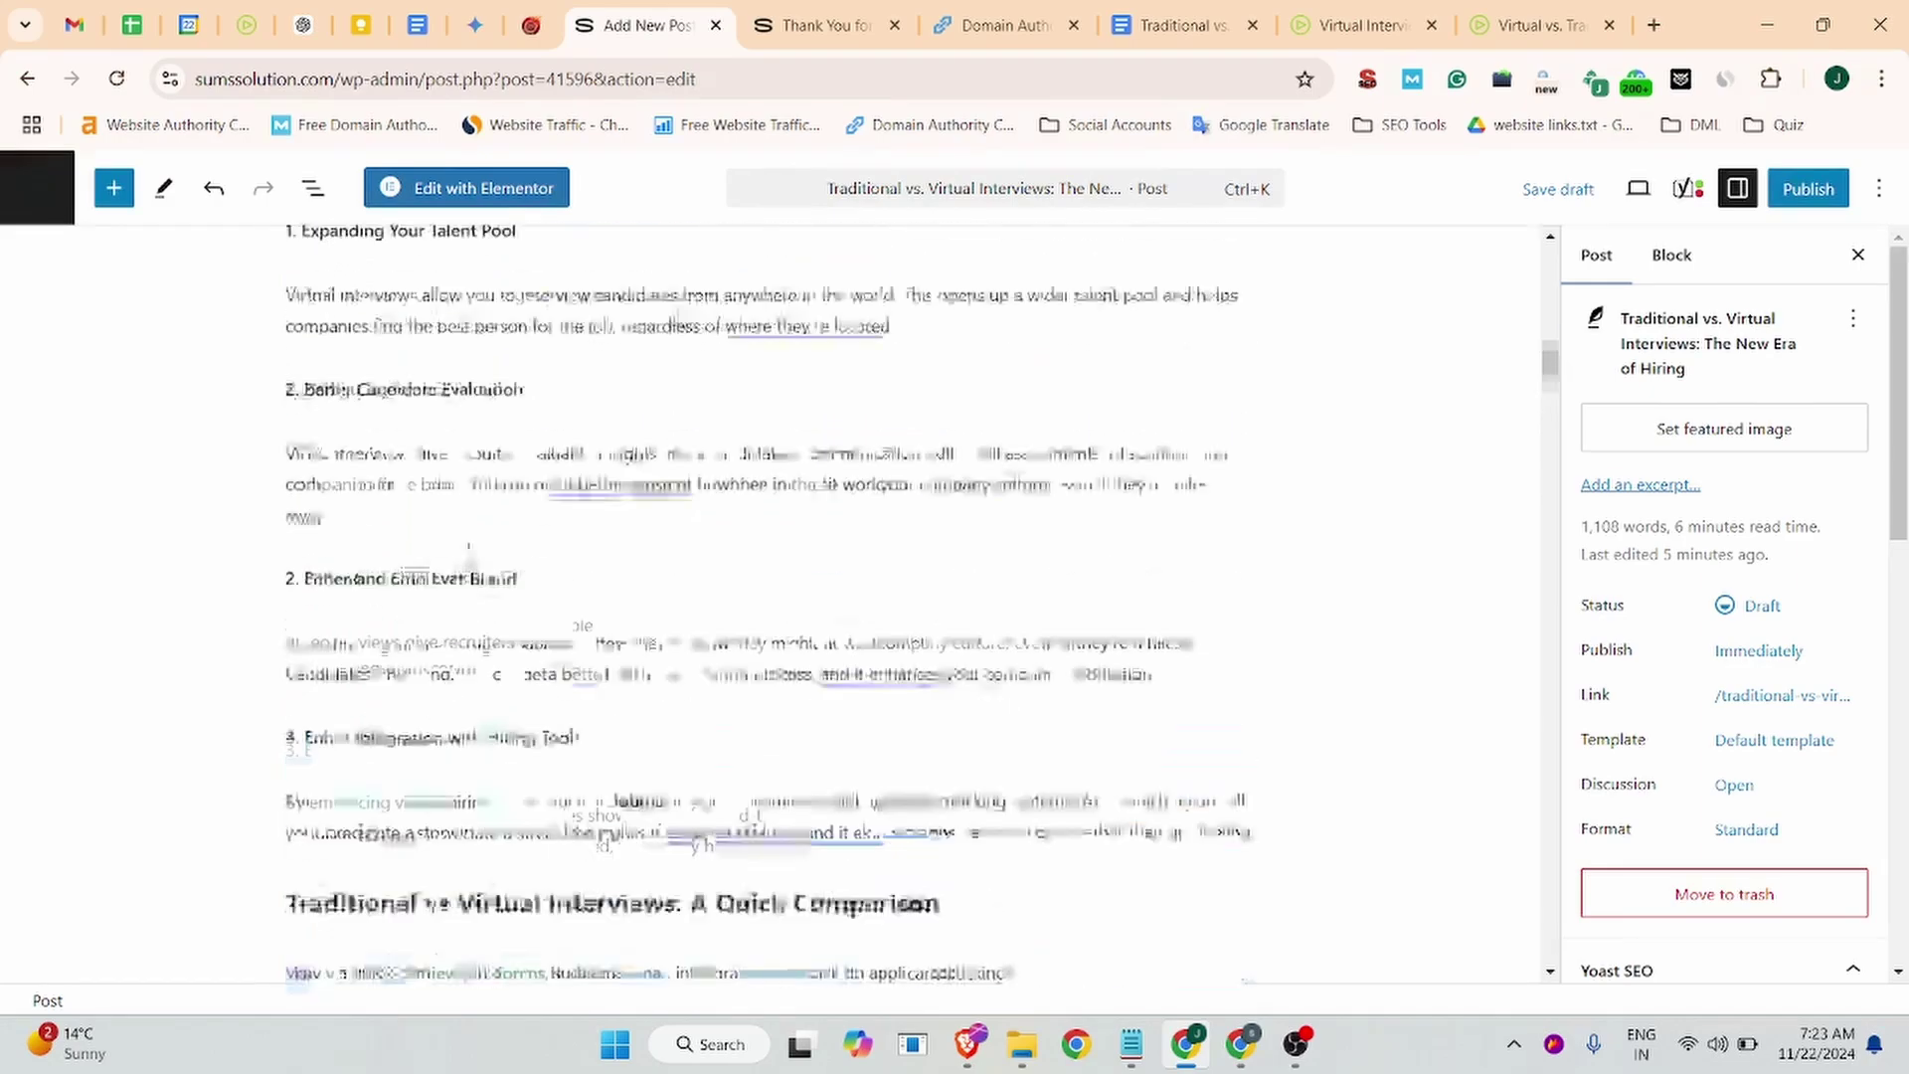
scroll(469, 545, up, 10)
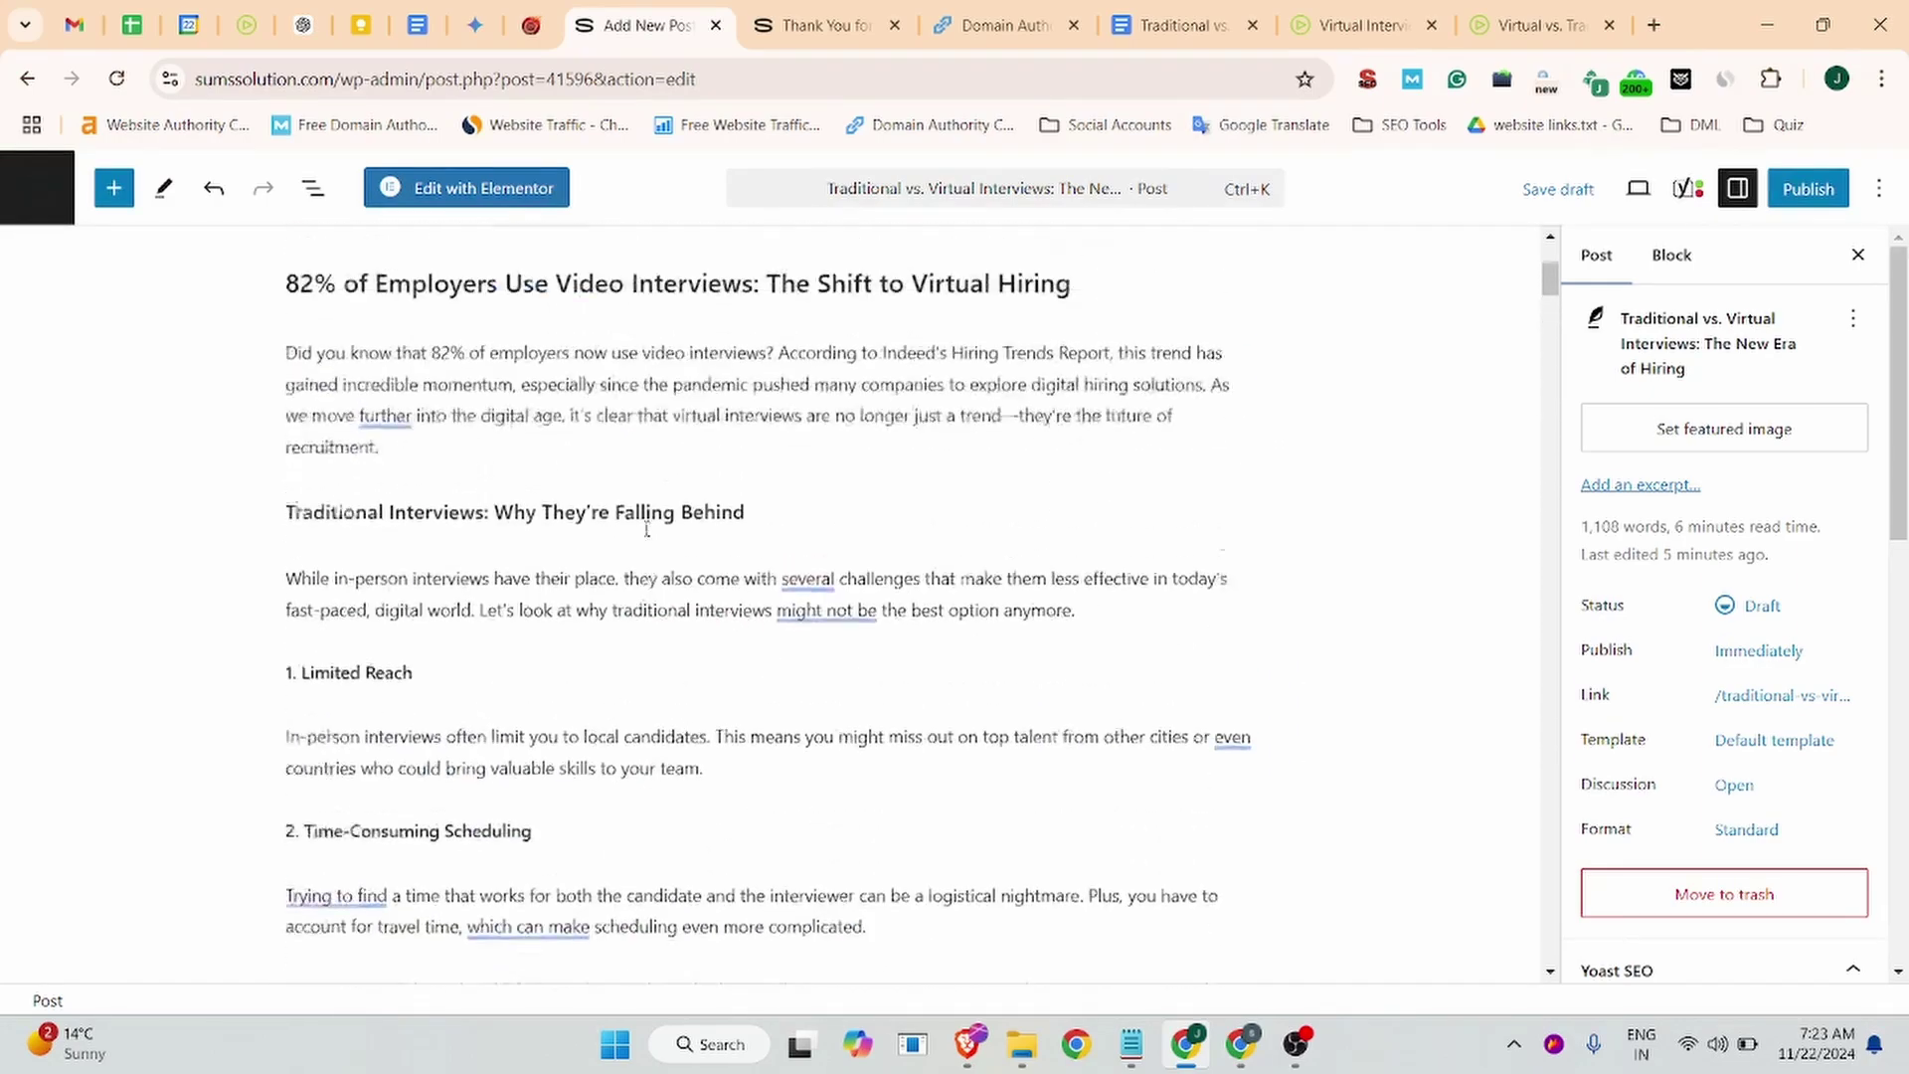
scroll(646, 530, up, 4)
scroll(611, 850, down, 20)
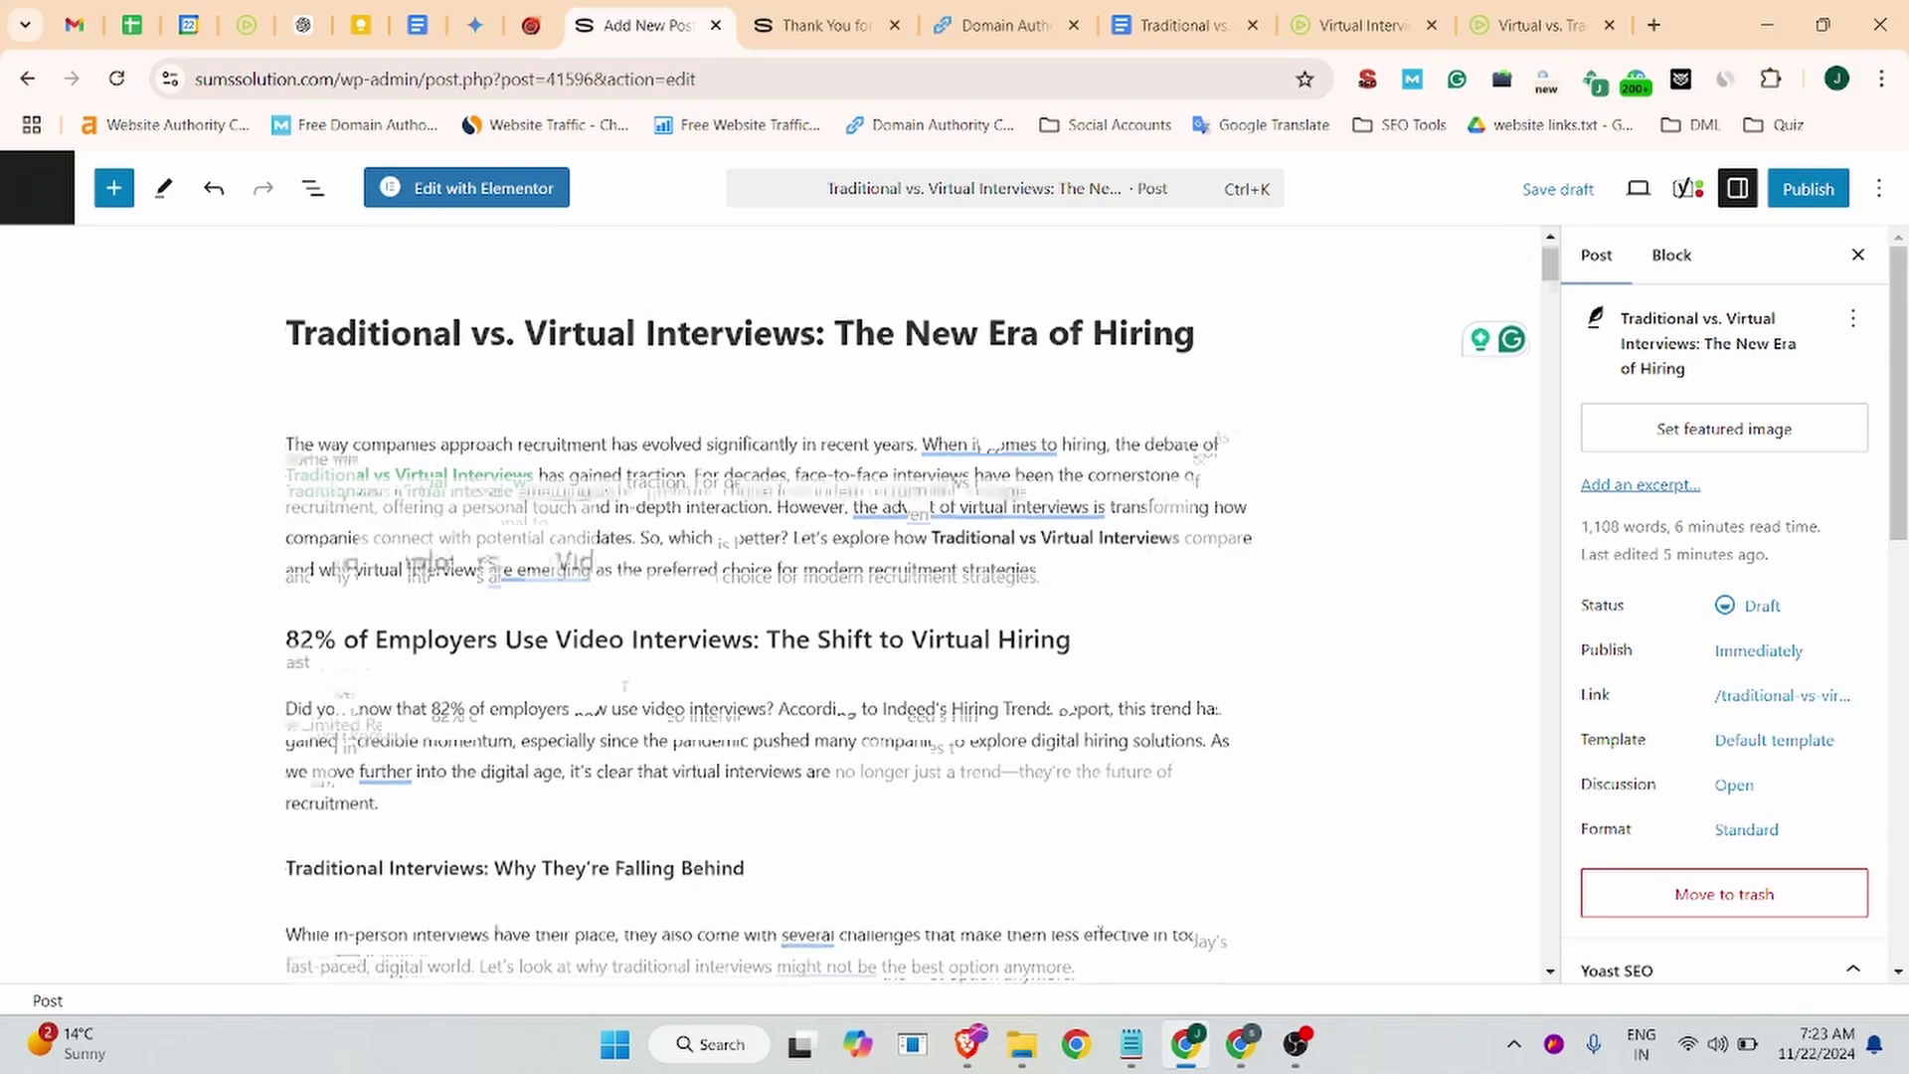
scroll(622, 671, down, 6)
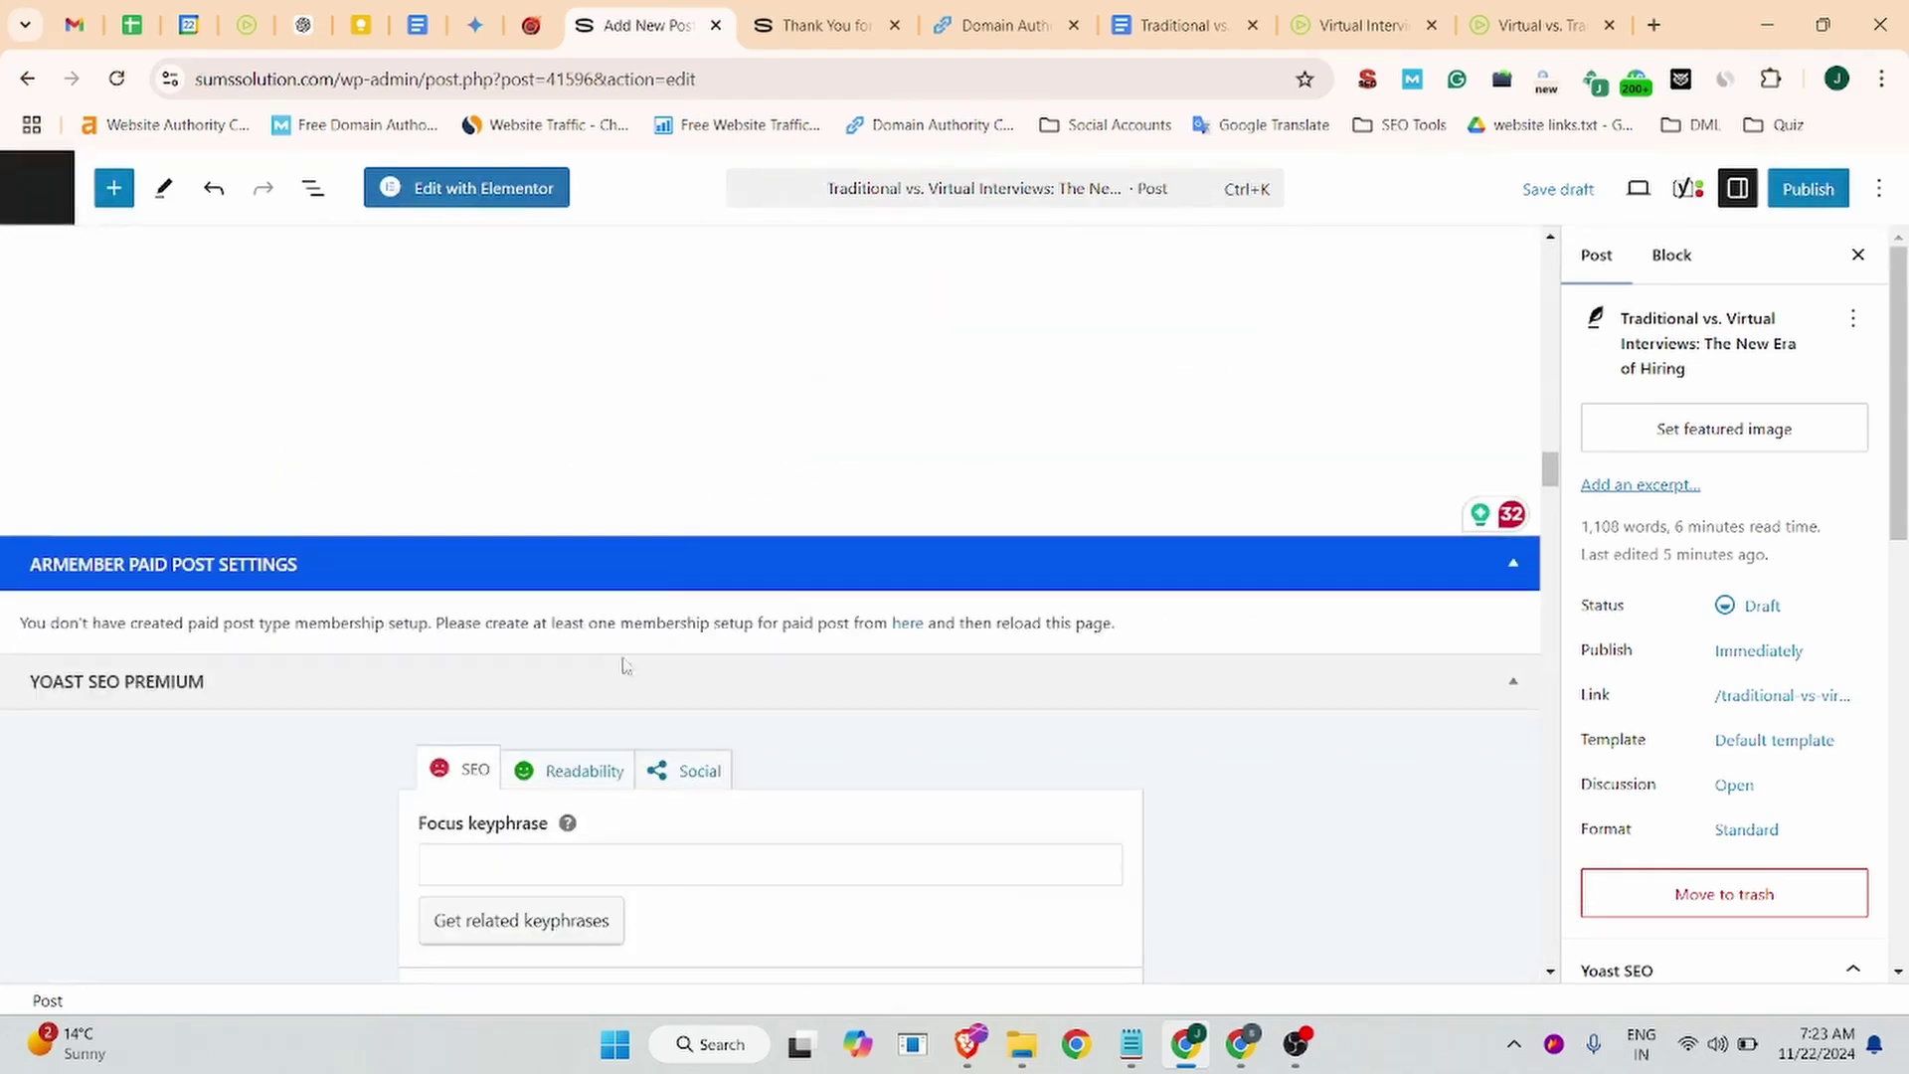
scroll(666, 585, up, 4)
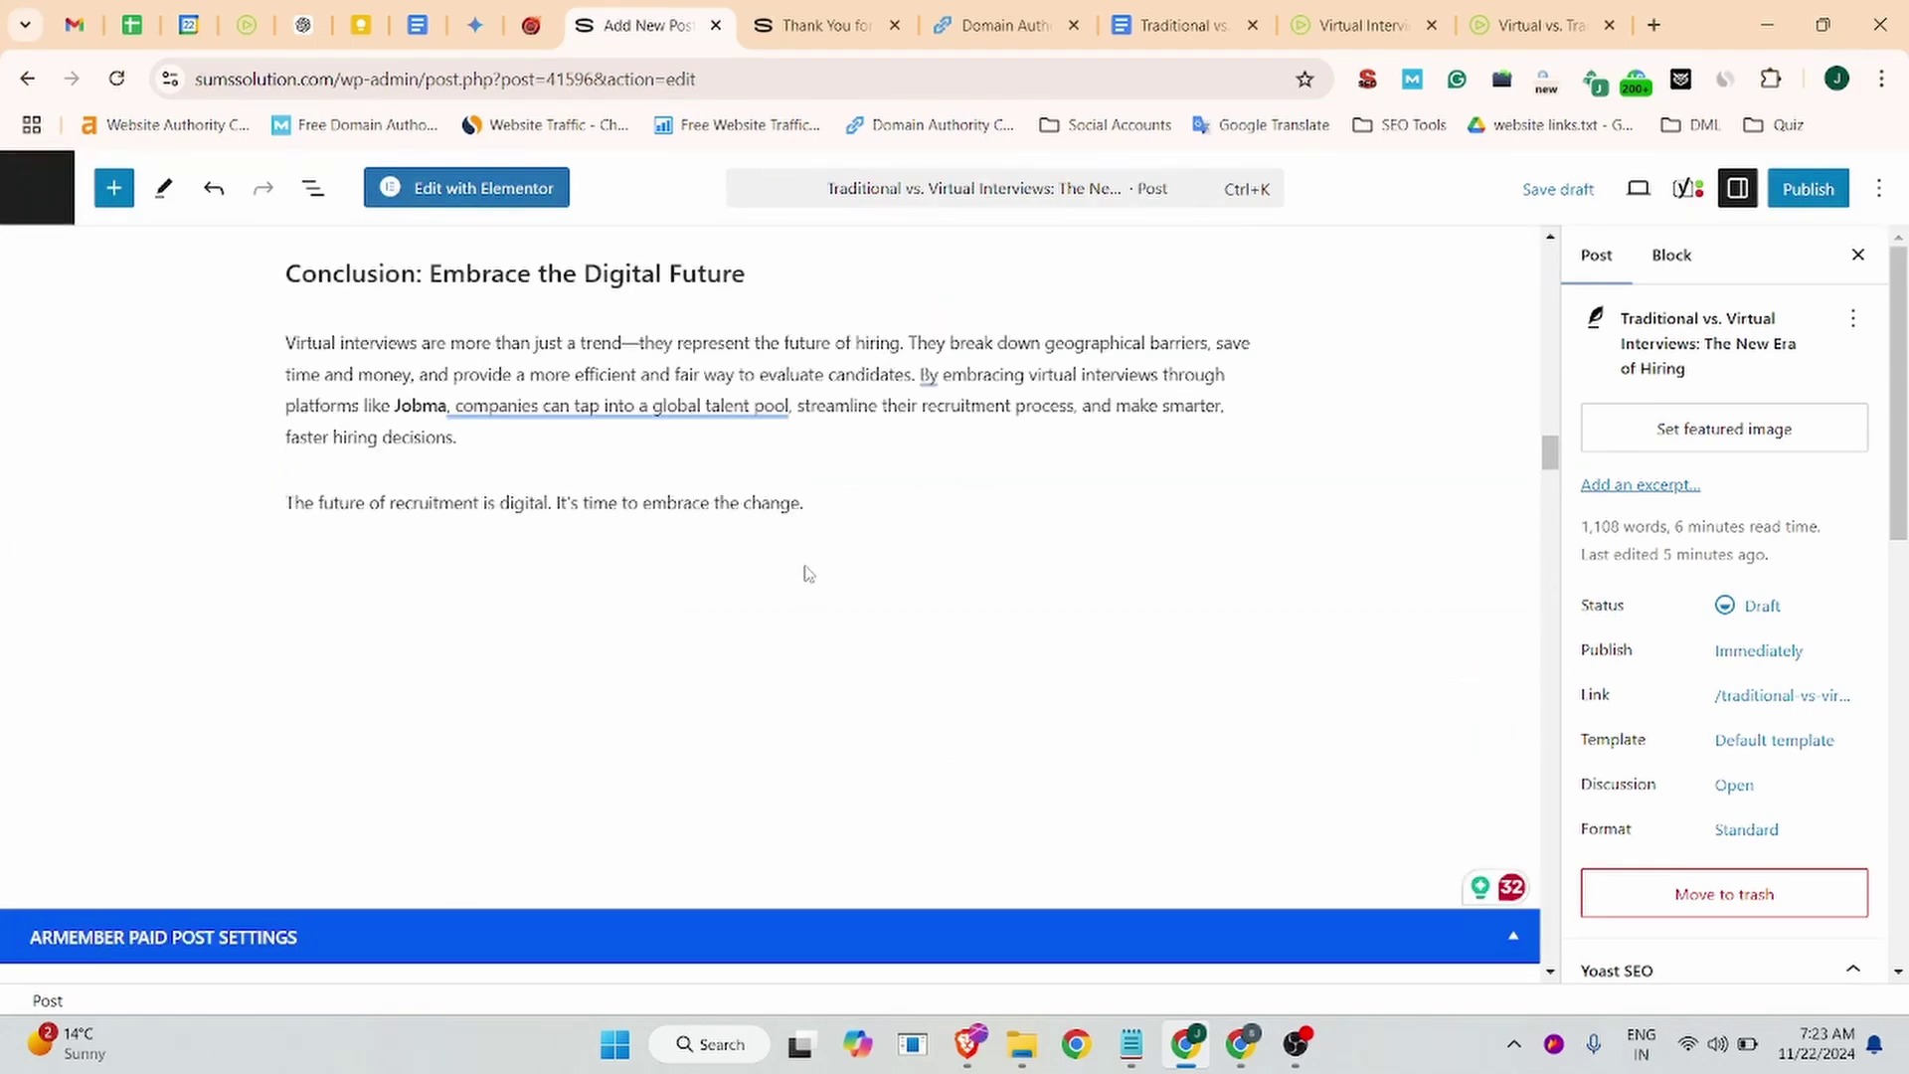
click(575, 570)
click(1239, 567)
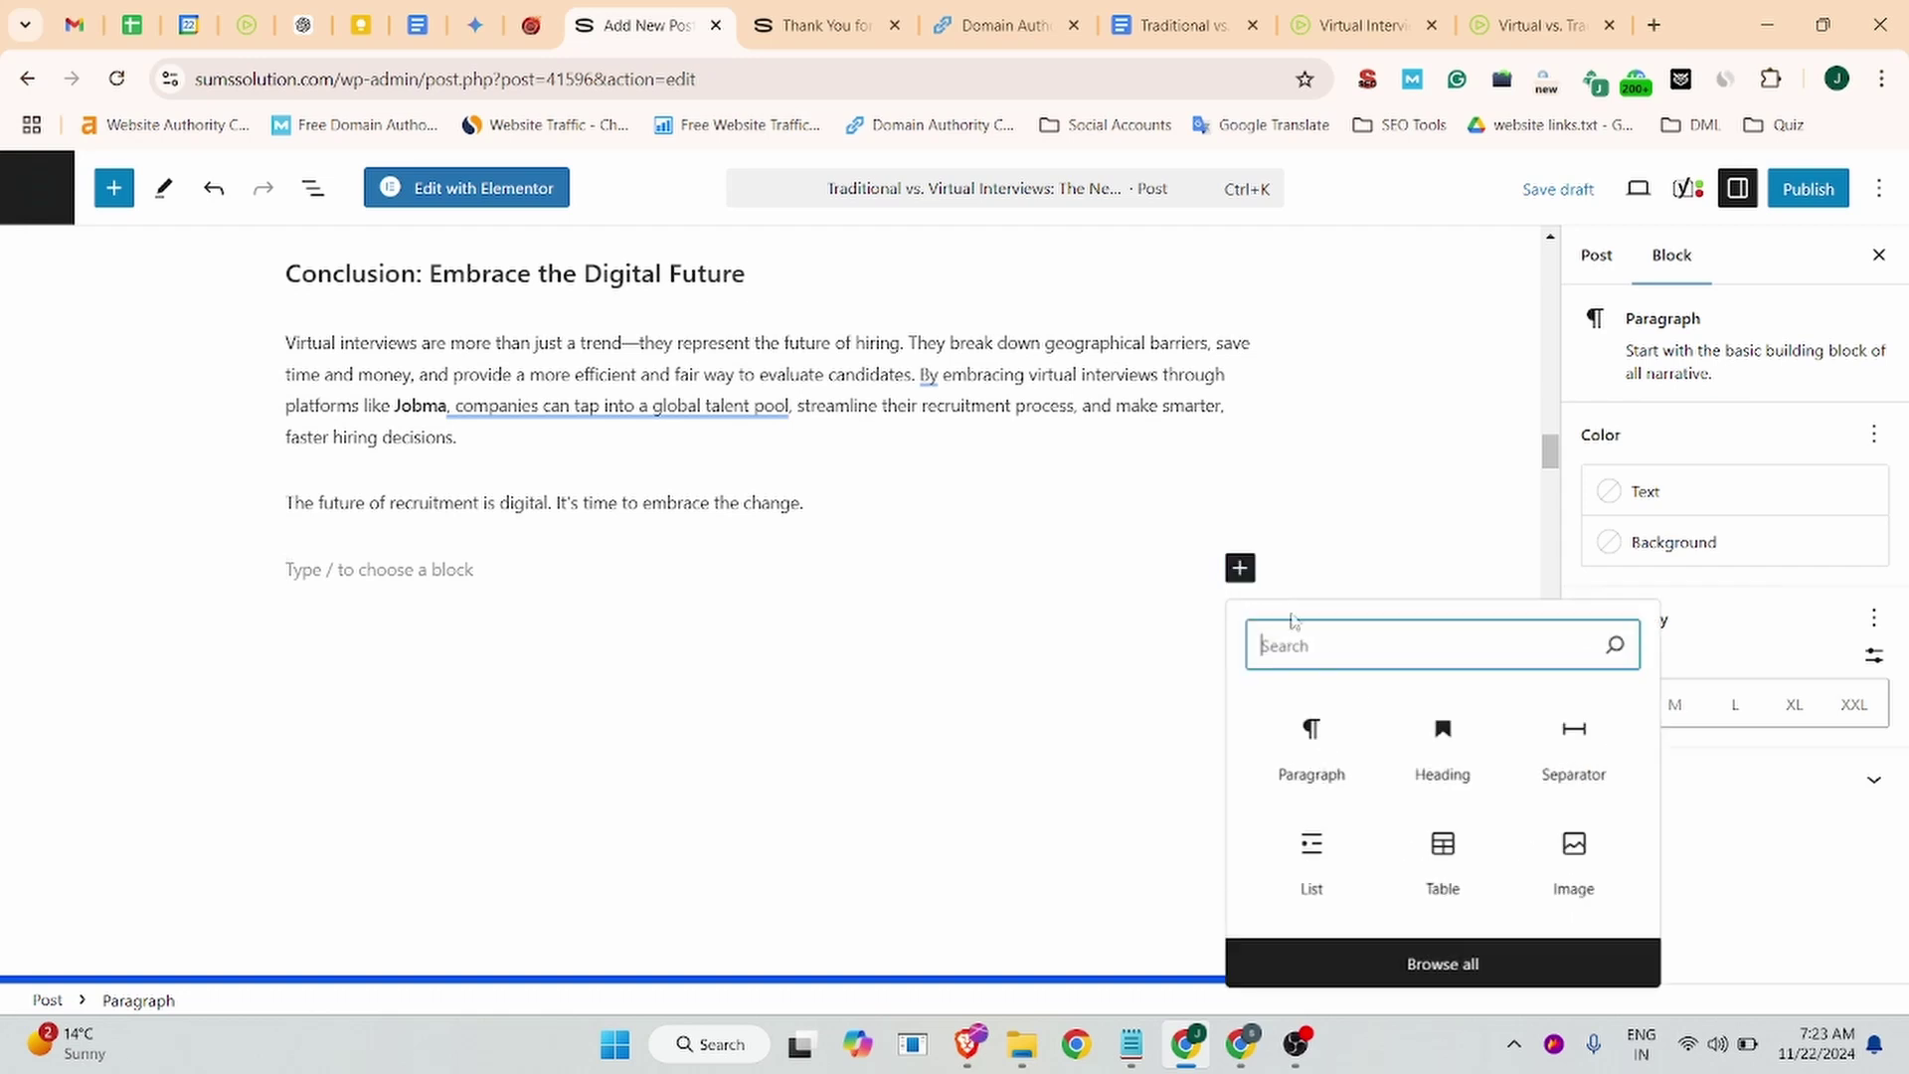
click(1574, 853)
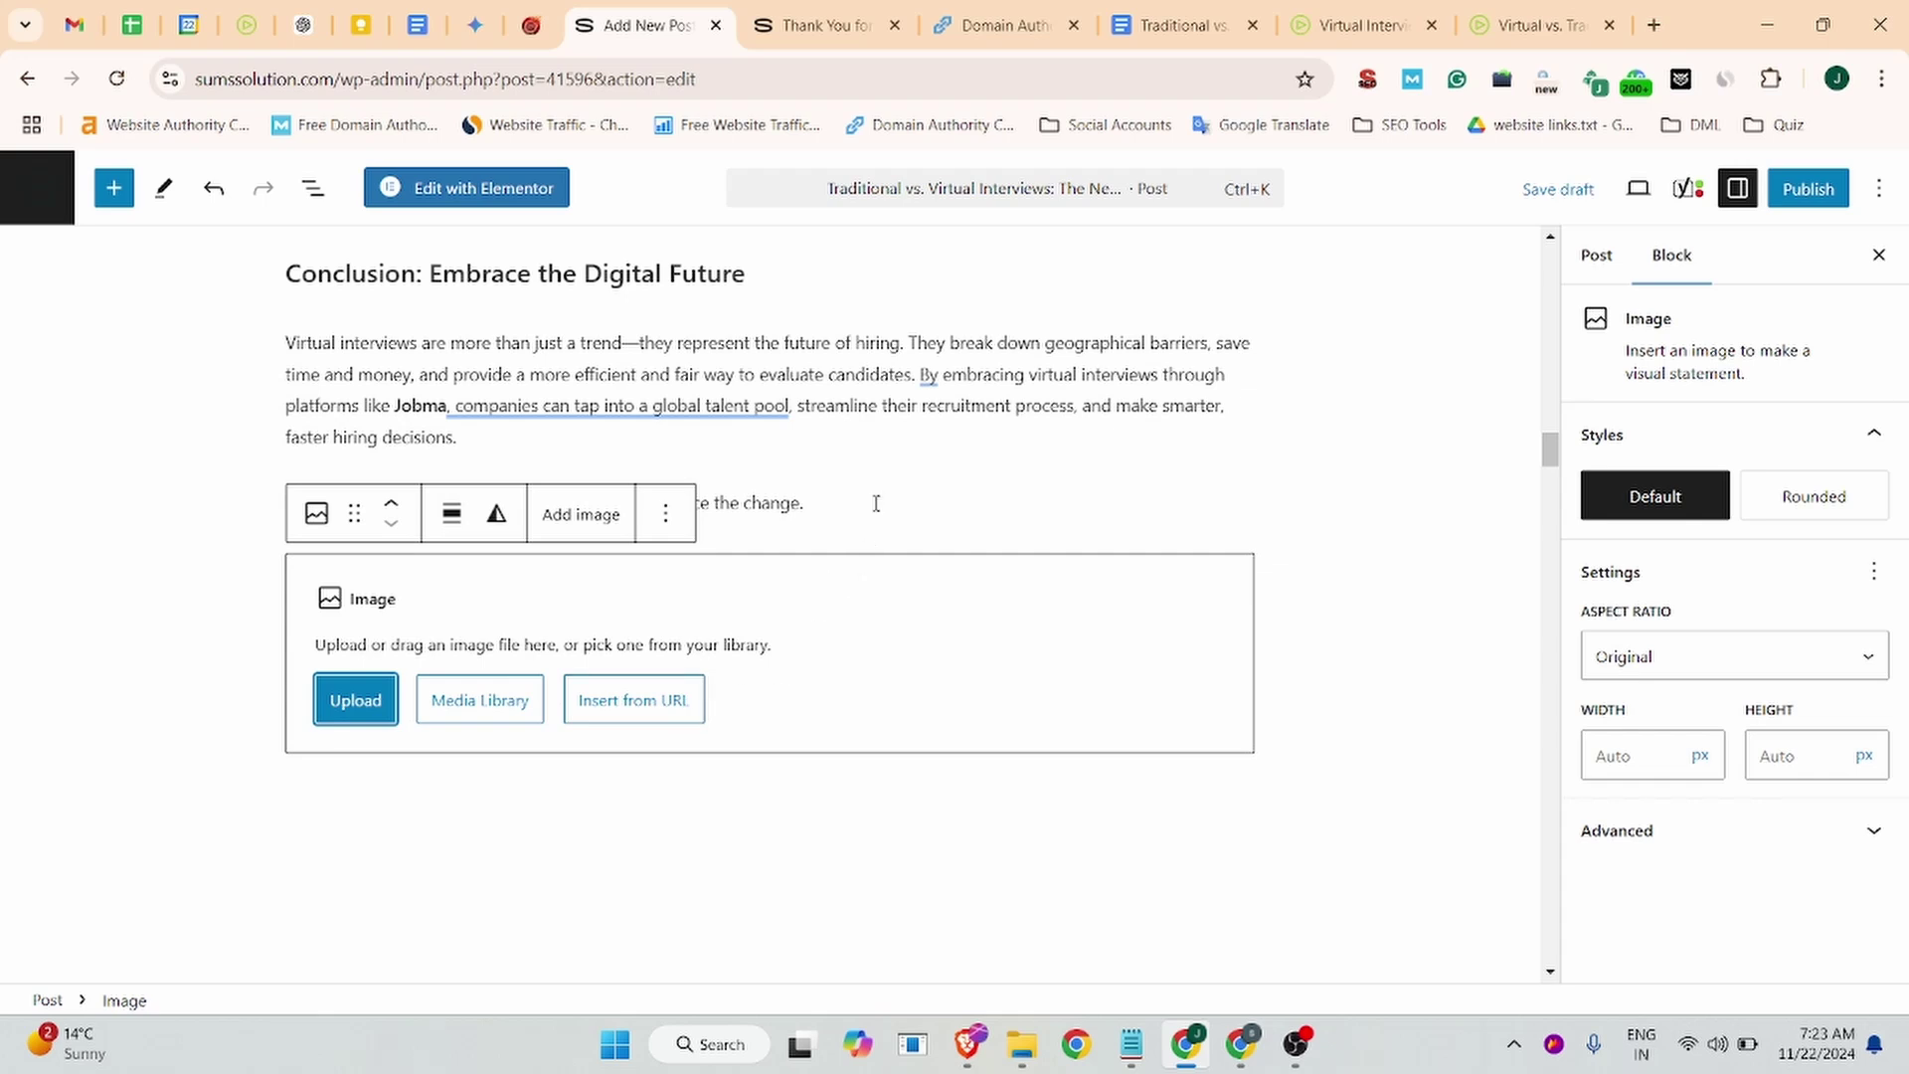
click(794, 503)
click(838, 586)
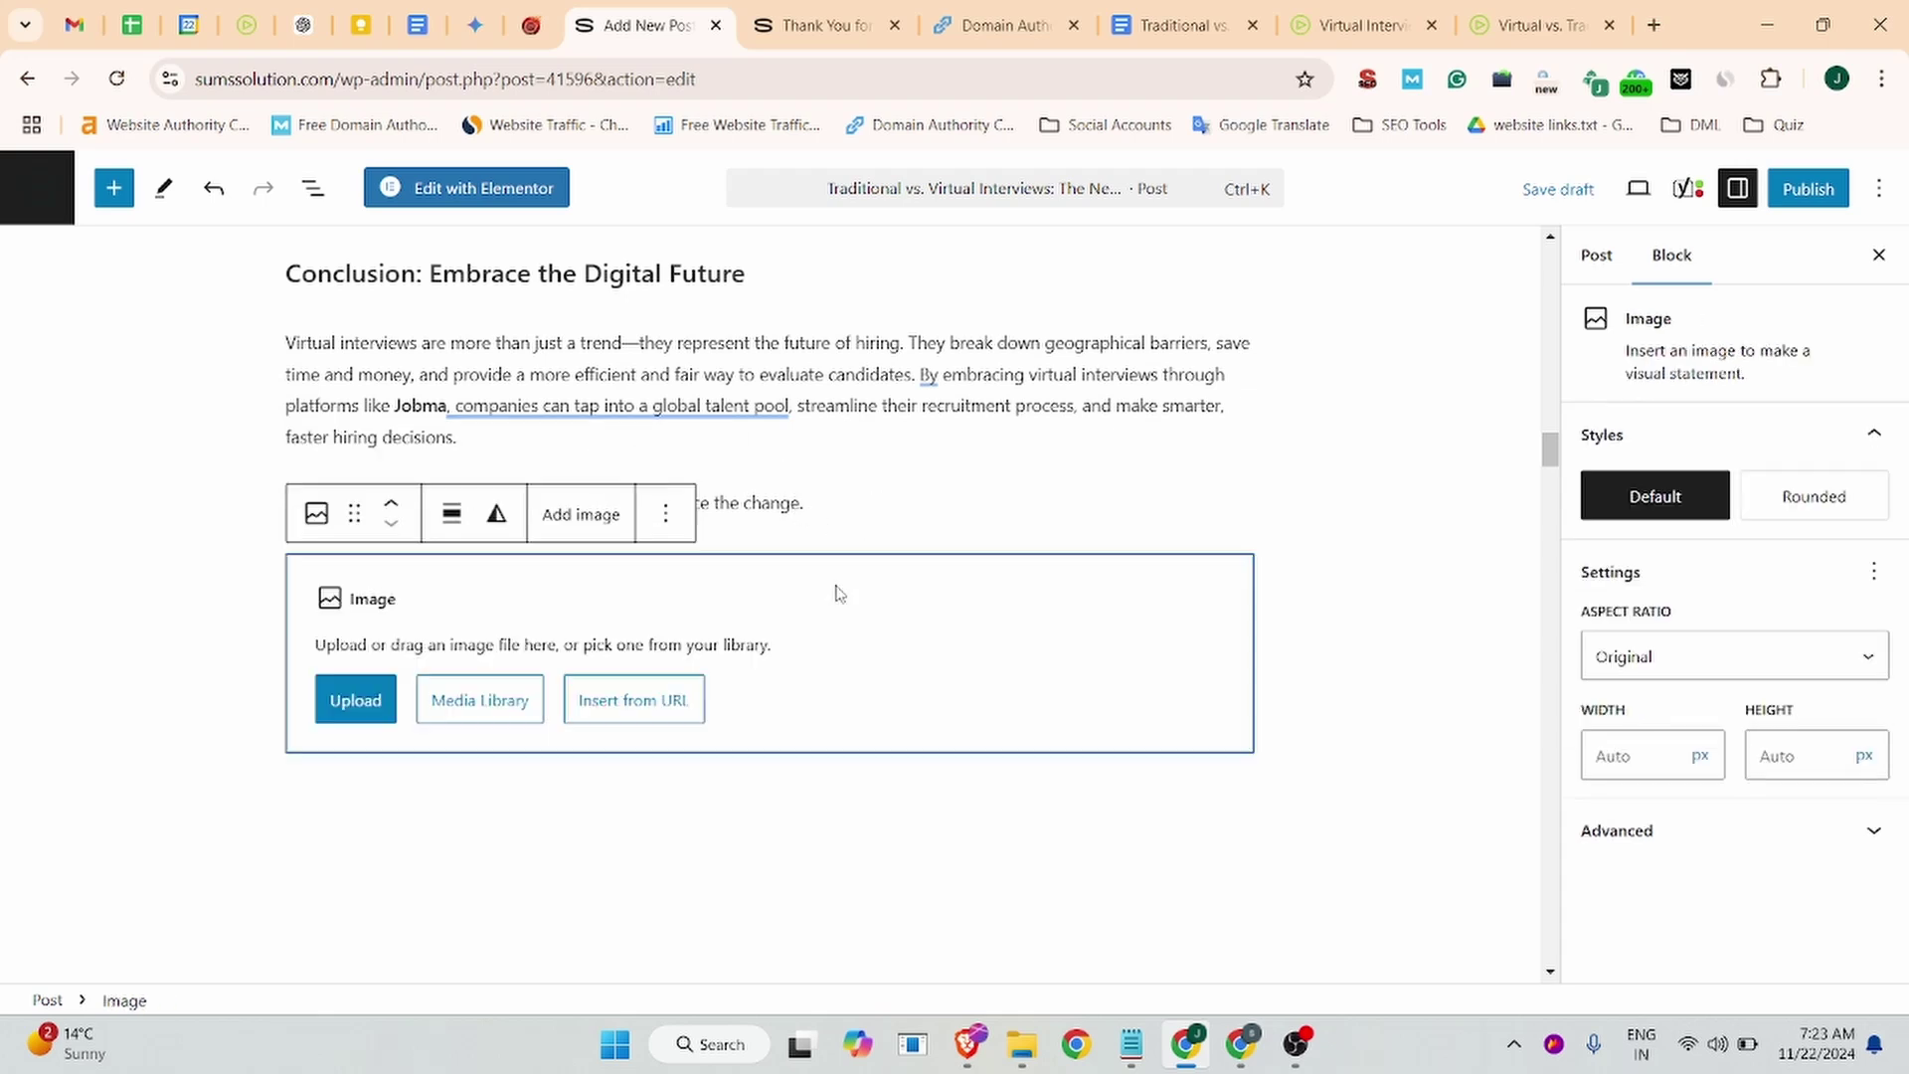
click(665, 513)
scroll(721, 816, down, 2)
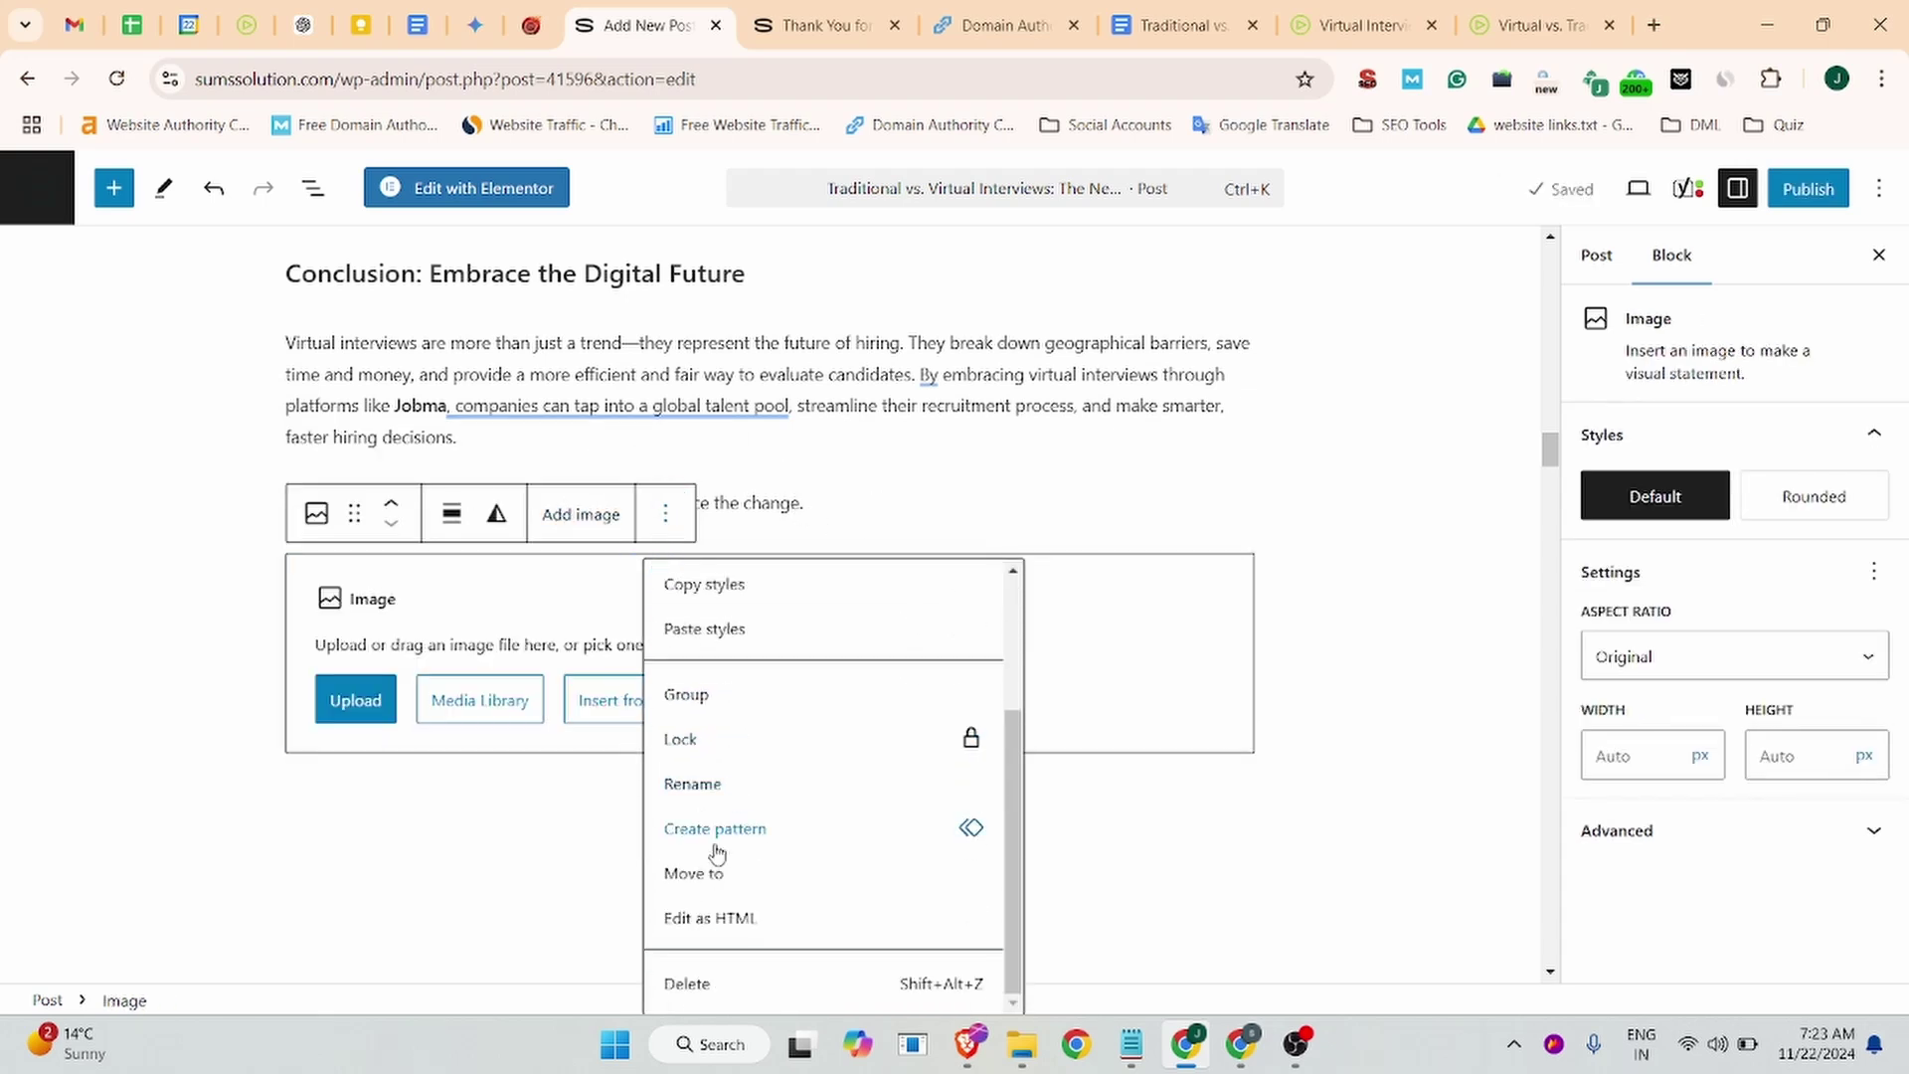
click(688, 982)
Step: Open the link entry for the bold "Traditional vs Virtual Interviews" text in the post's opening paragraph
scroll(704, 582, up, 20)
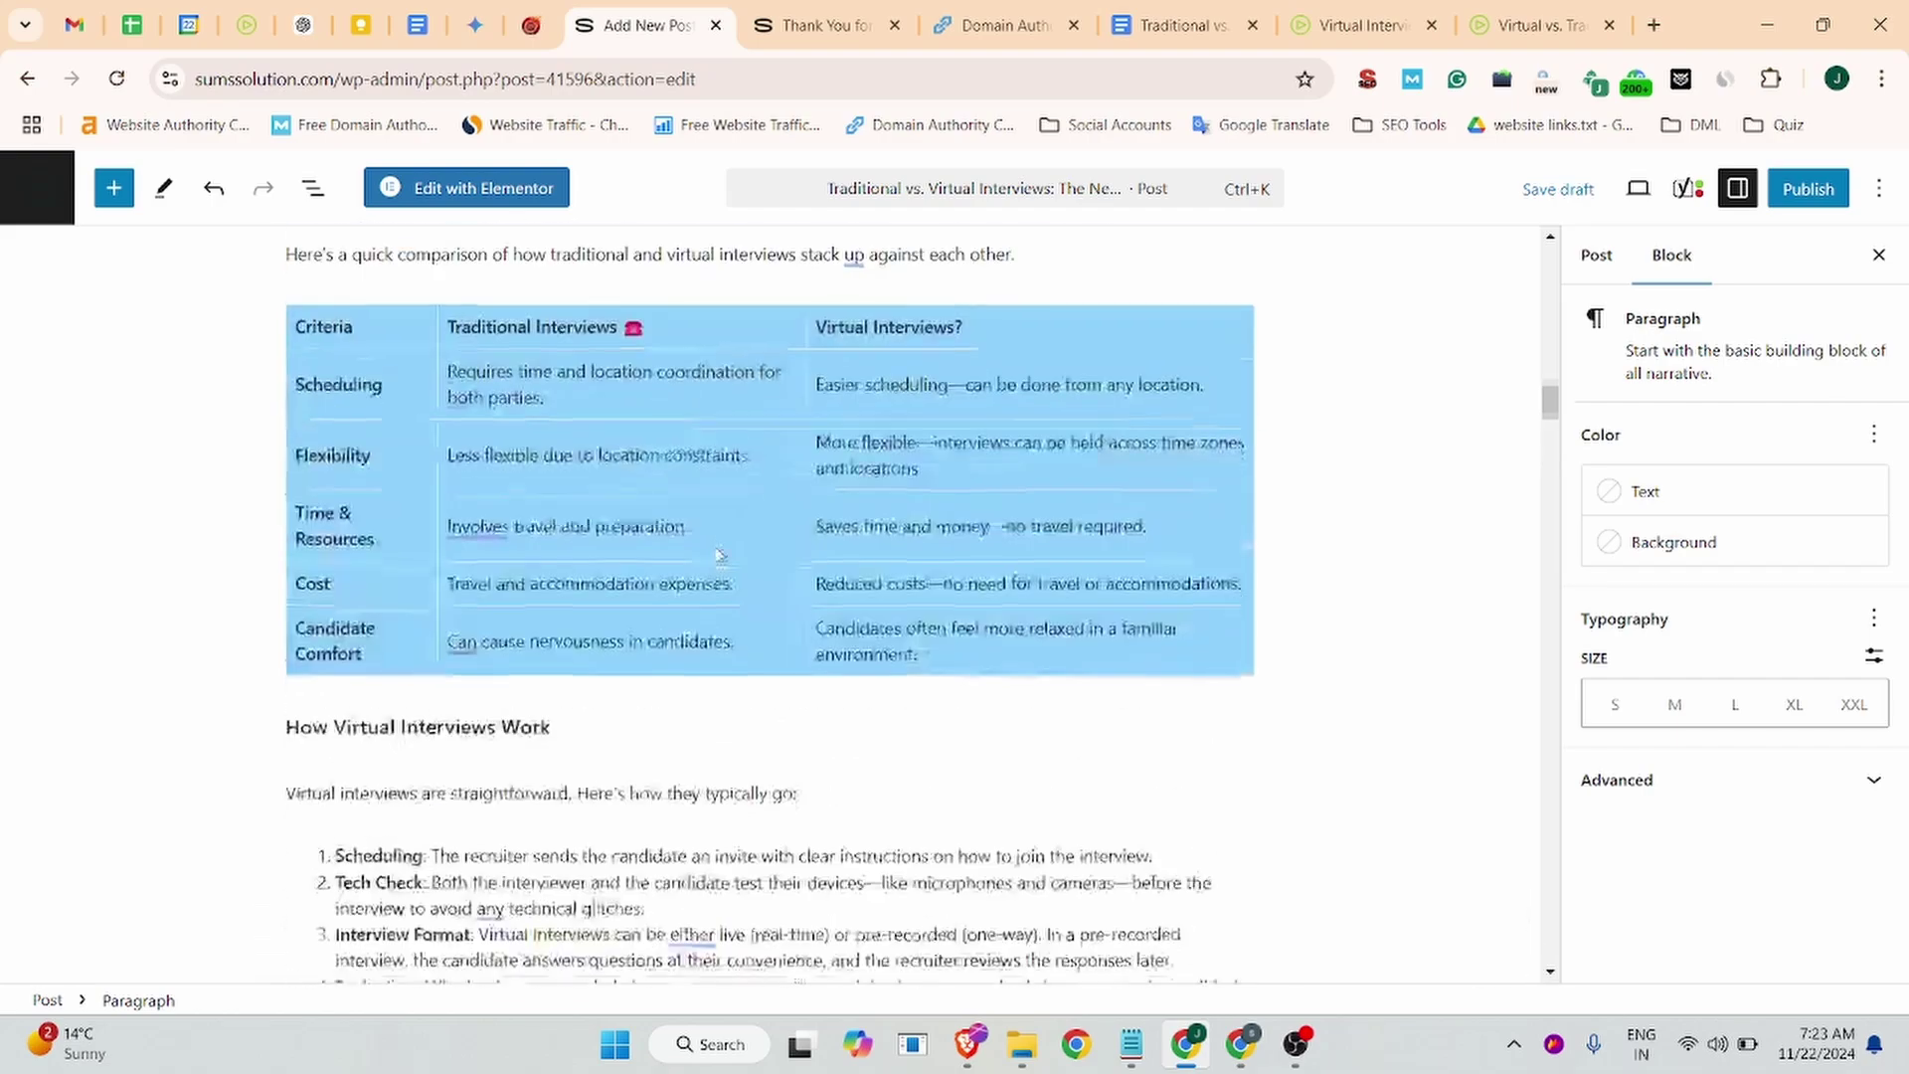
scroll(718, 547, down, 10)
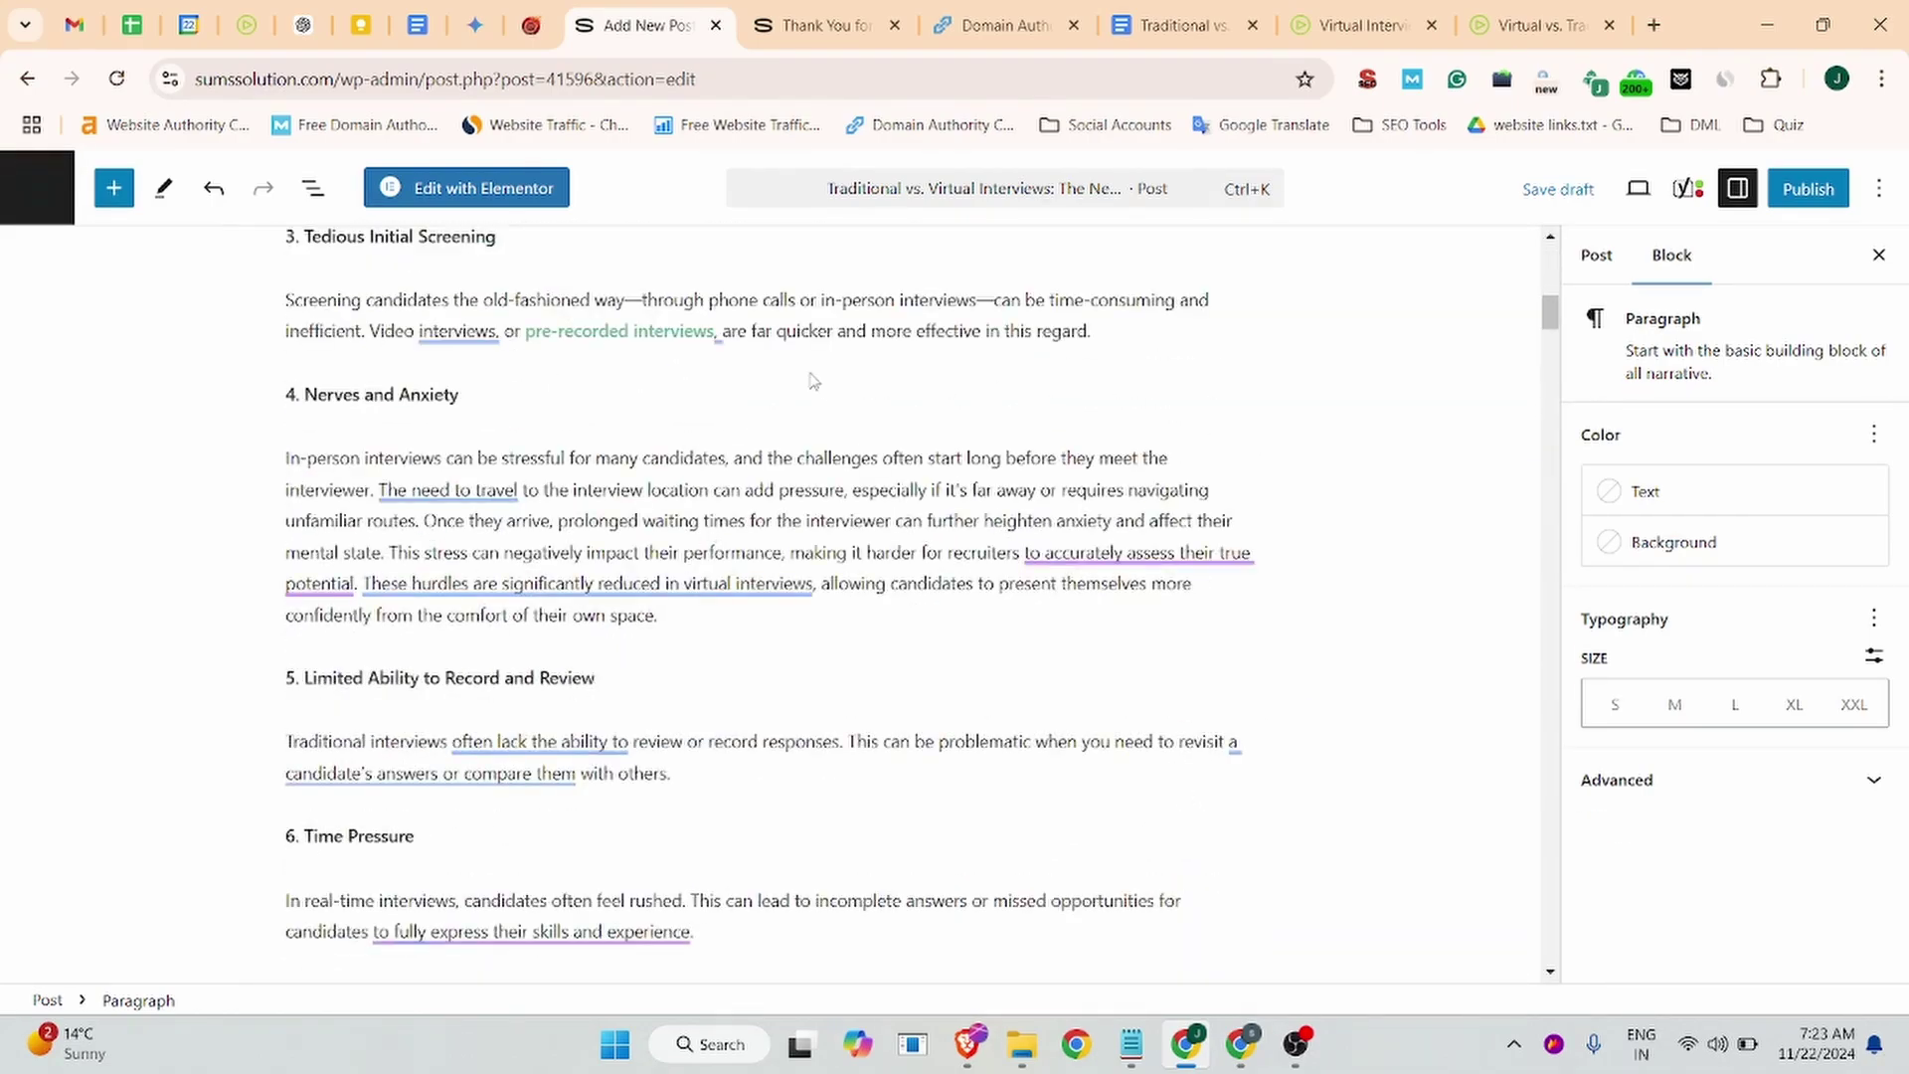
scroll(813, 381, up, 10)
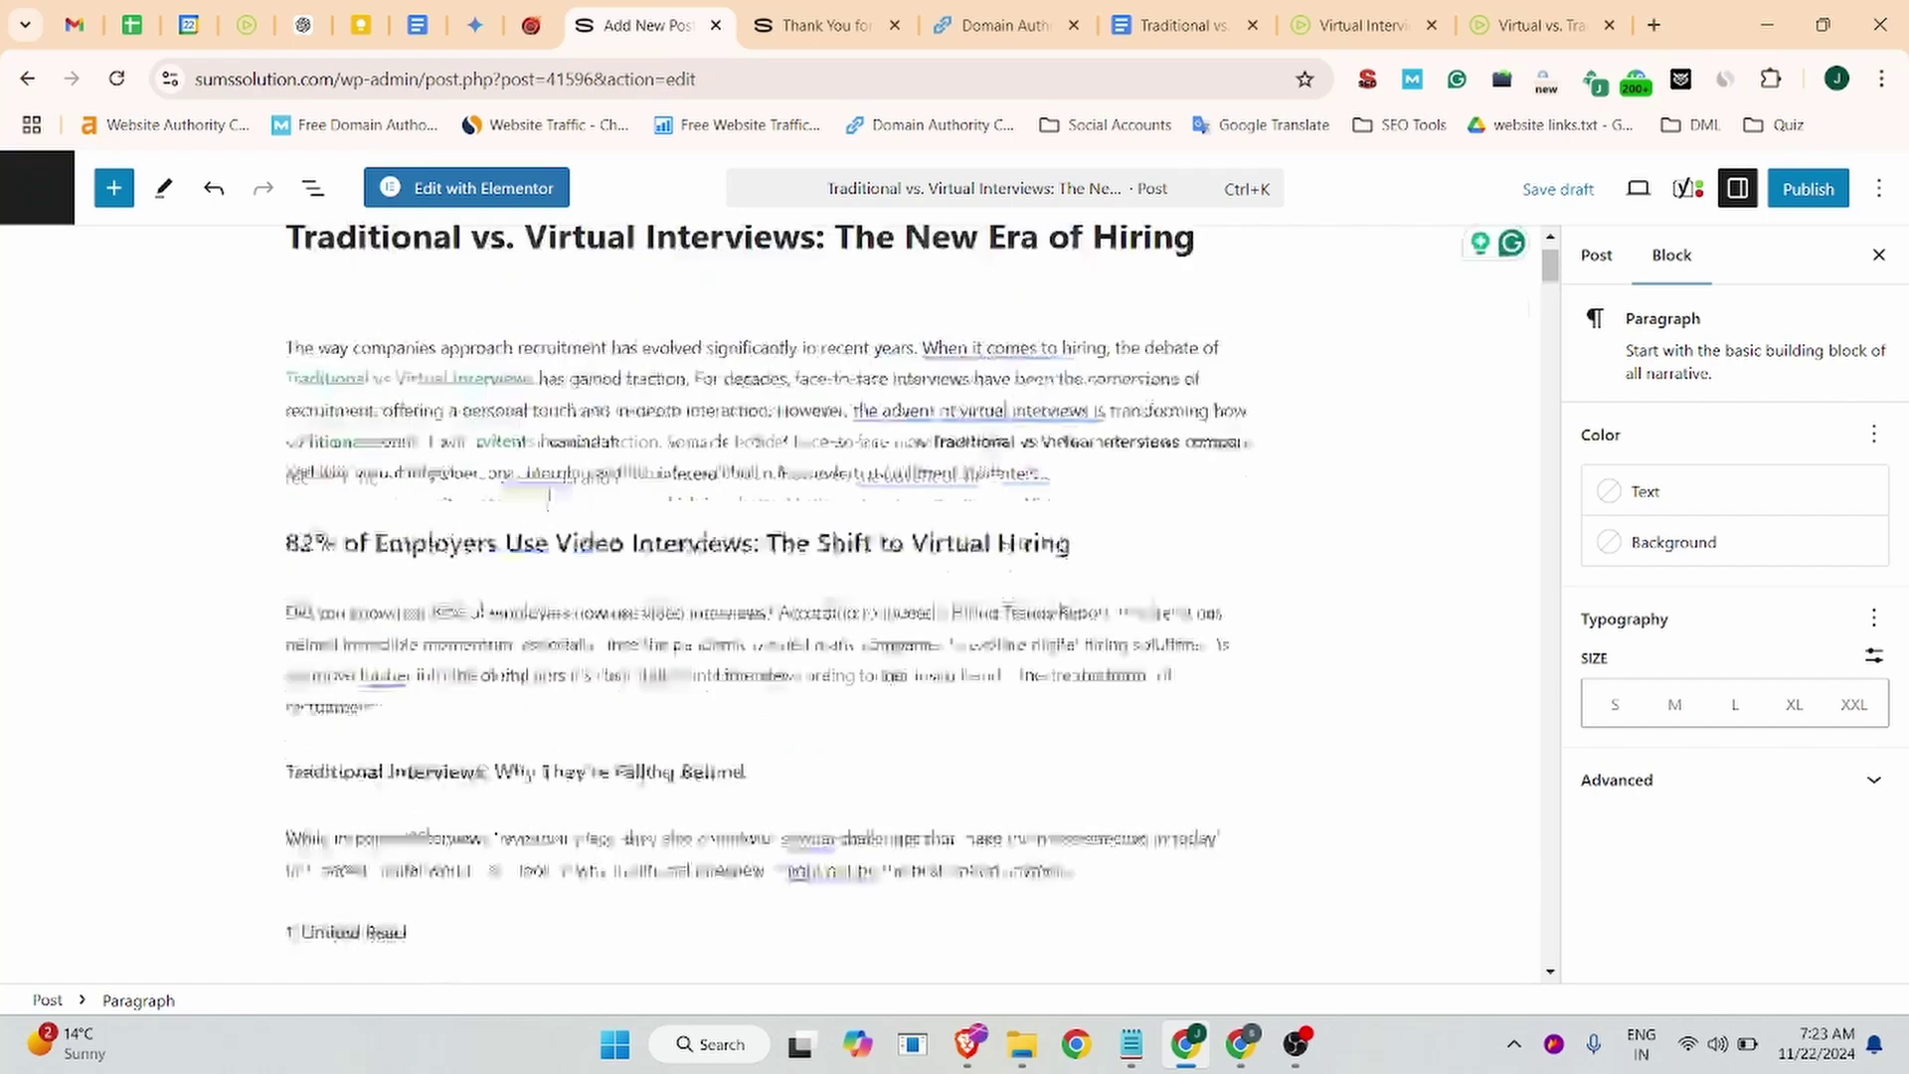
scroll(548, 495, up, 1)
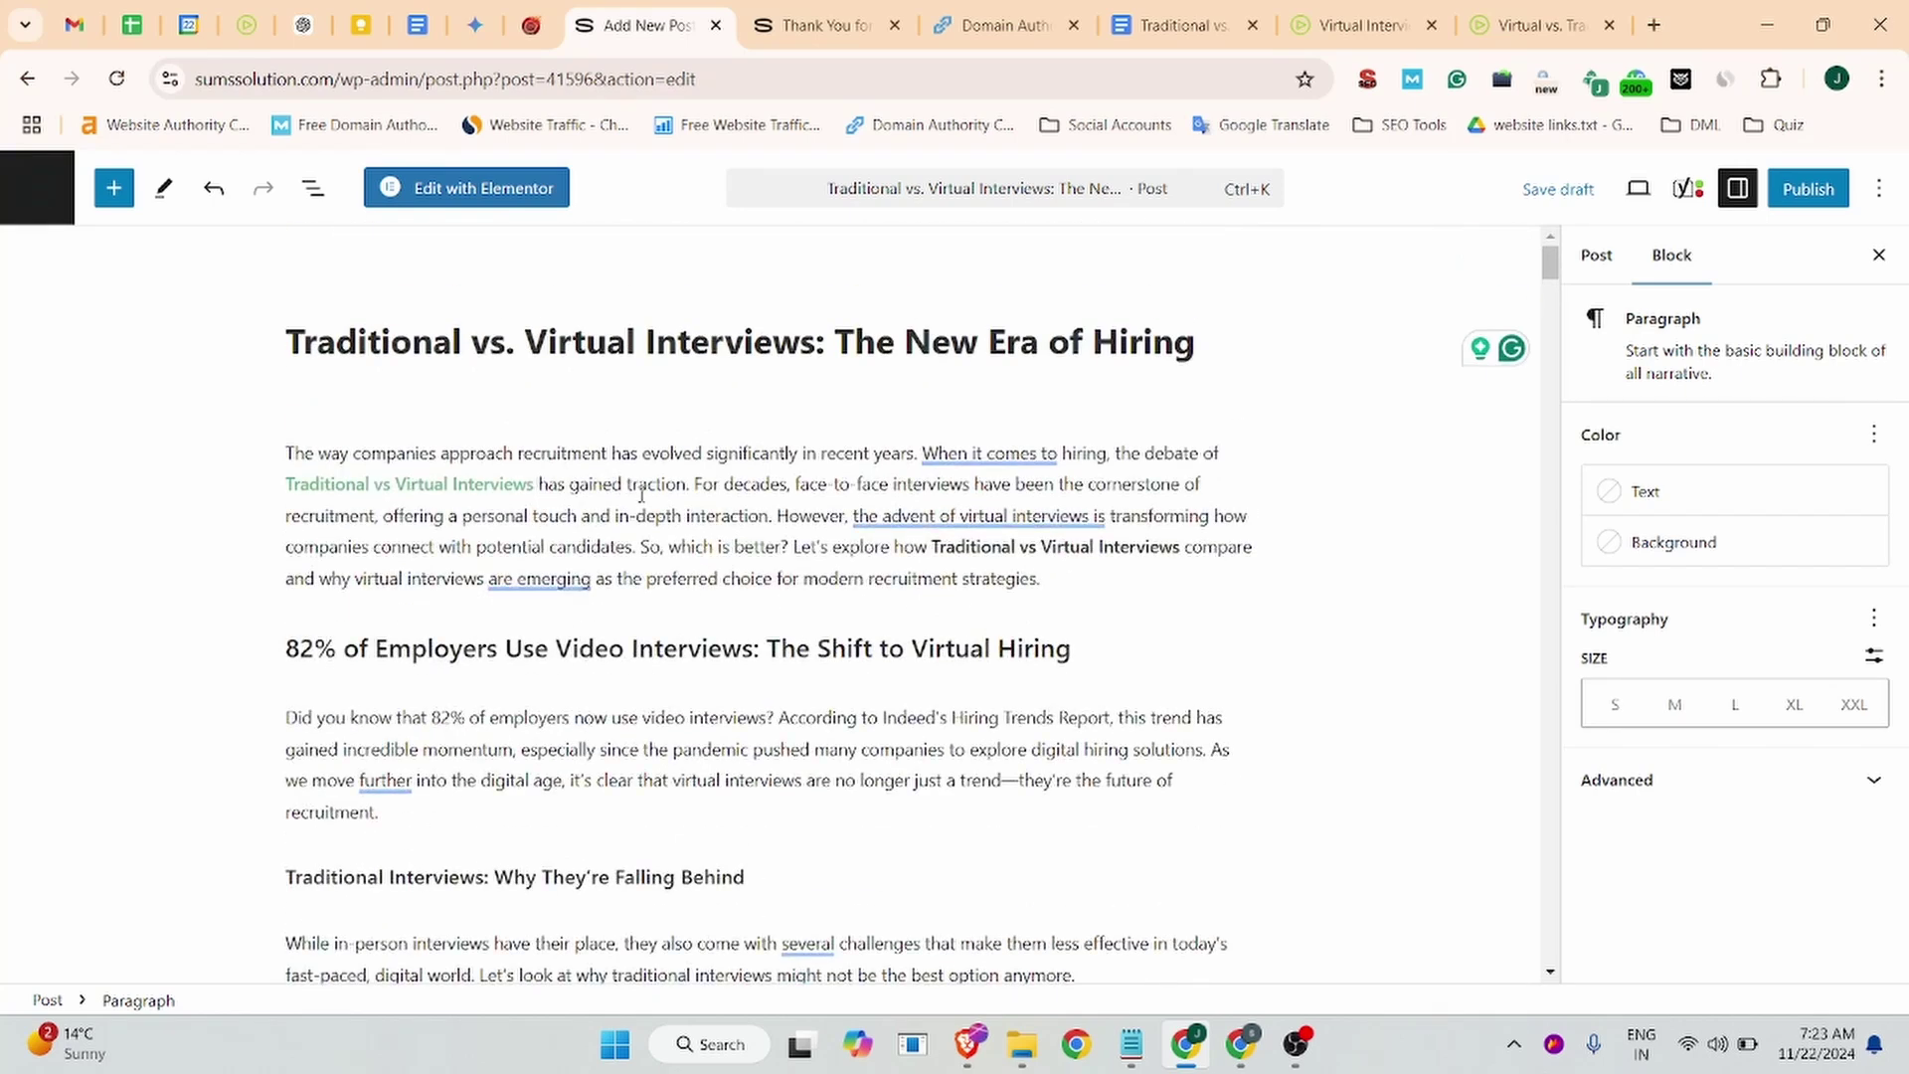
drag(931, 547, 1176, 549)
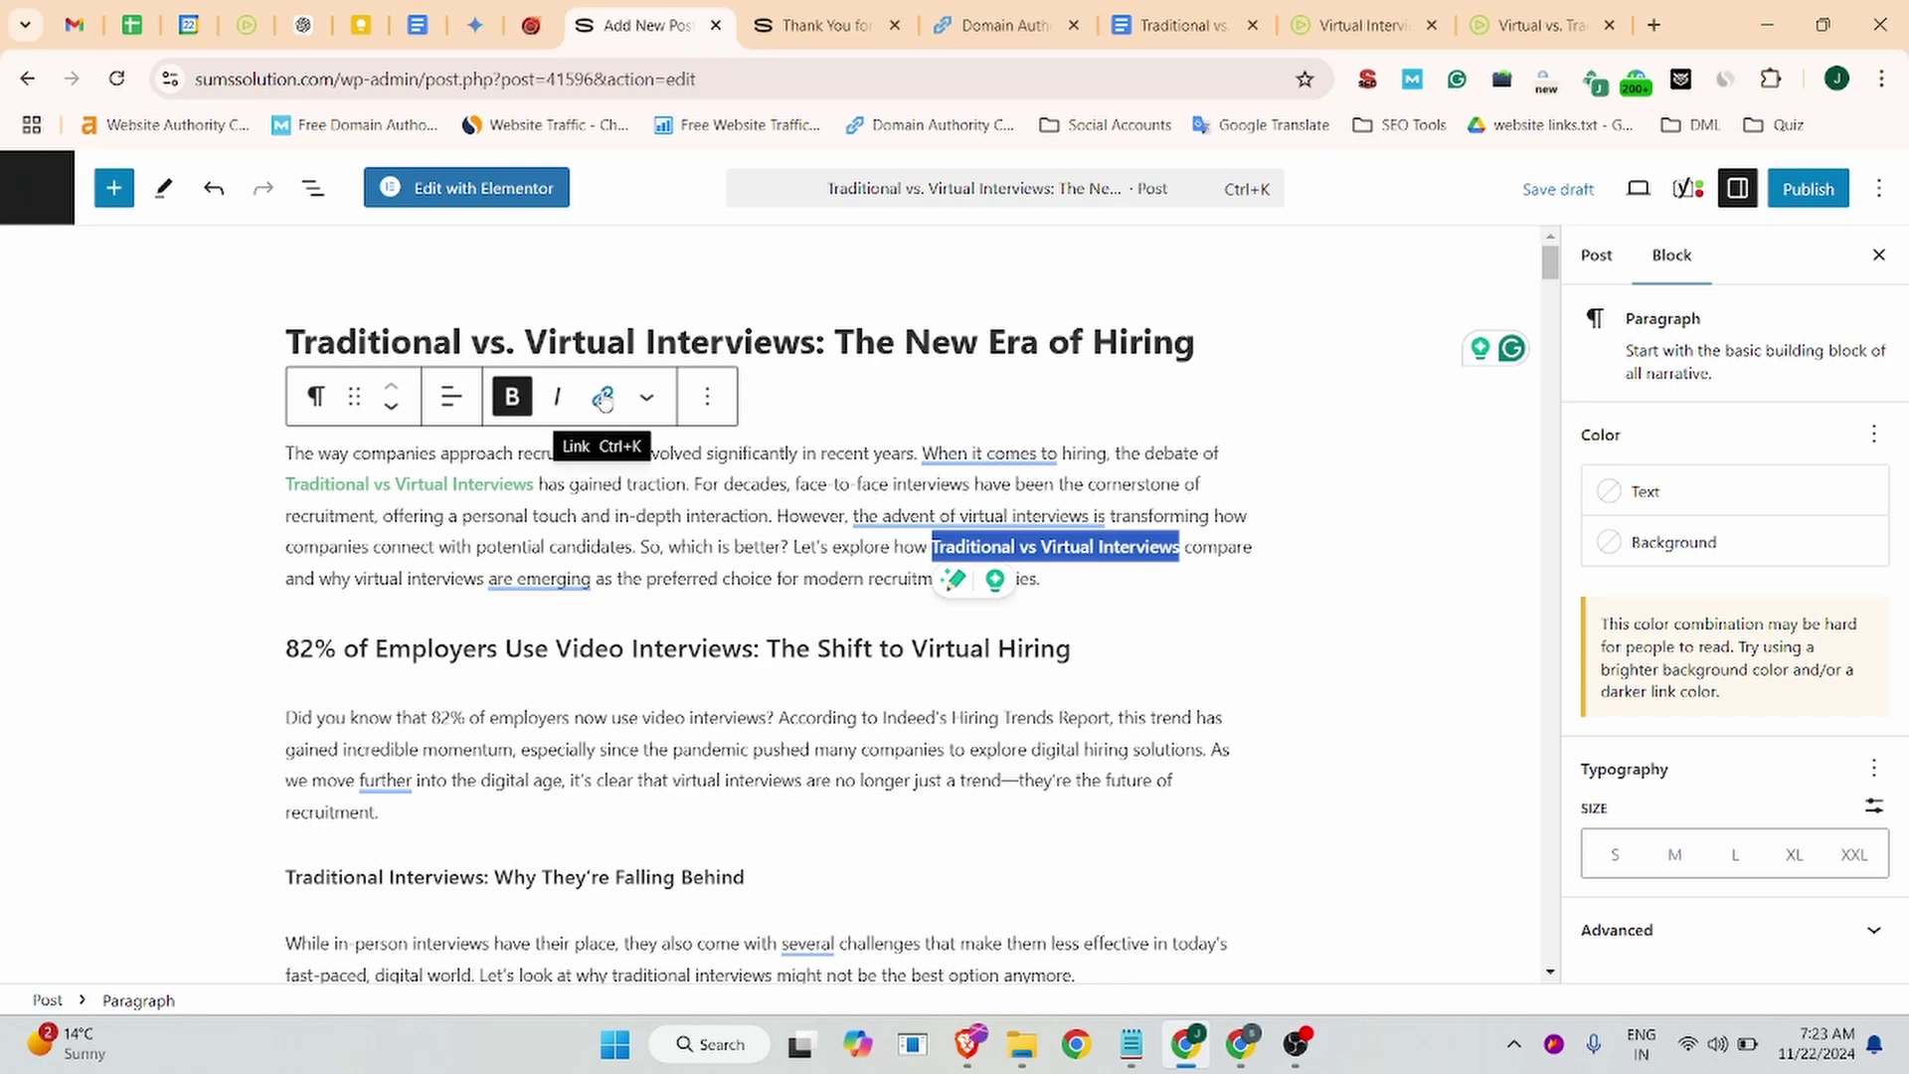
click(603, 397)
click(922, 603)
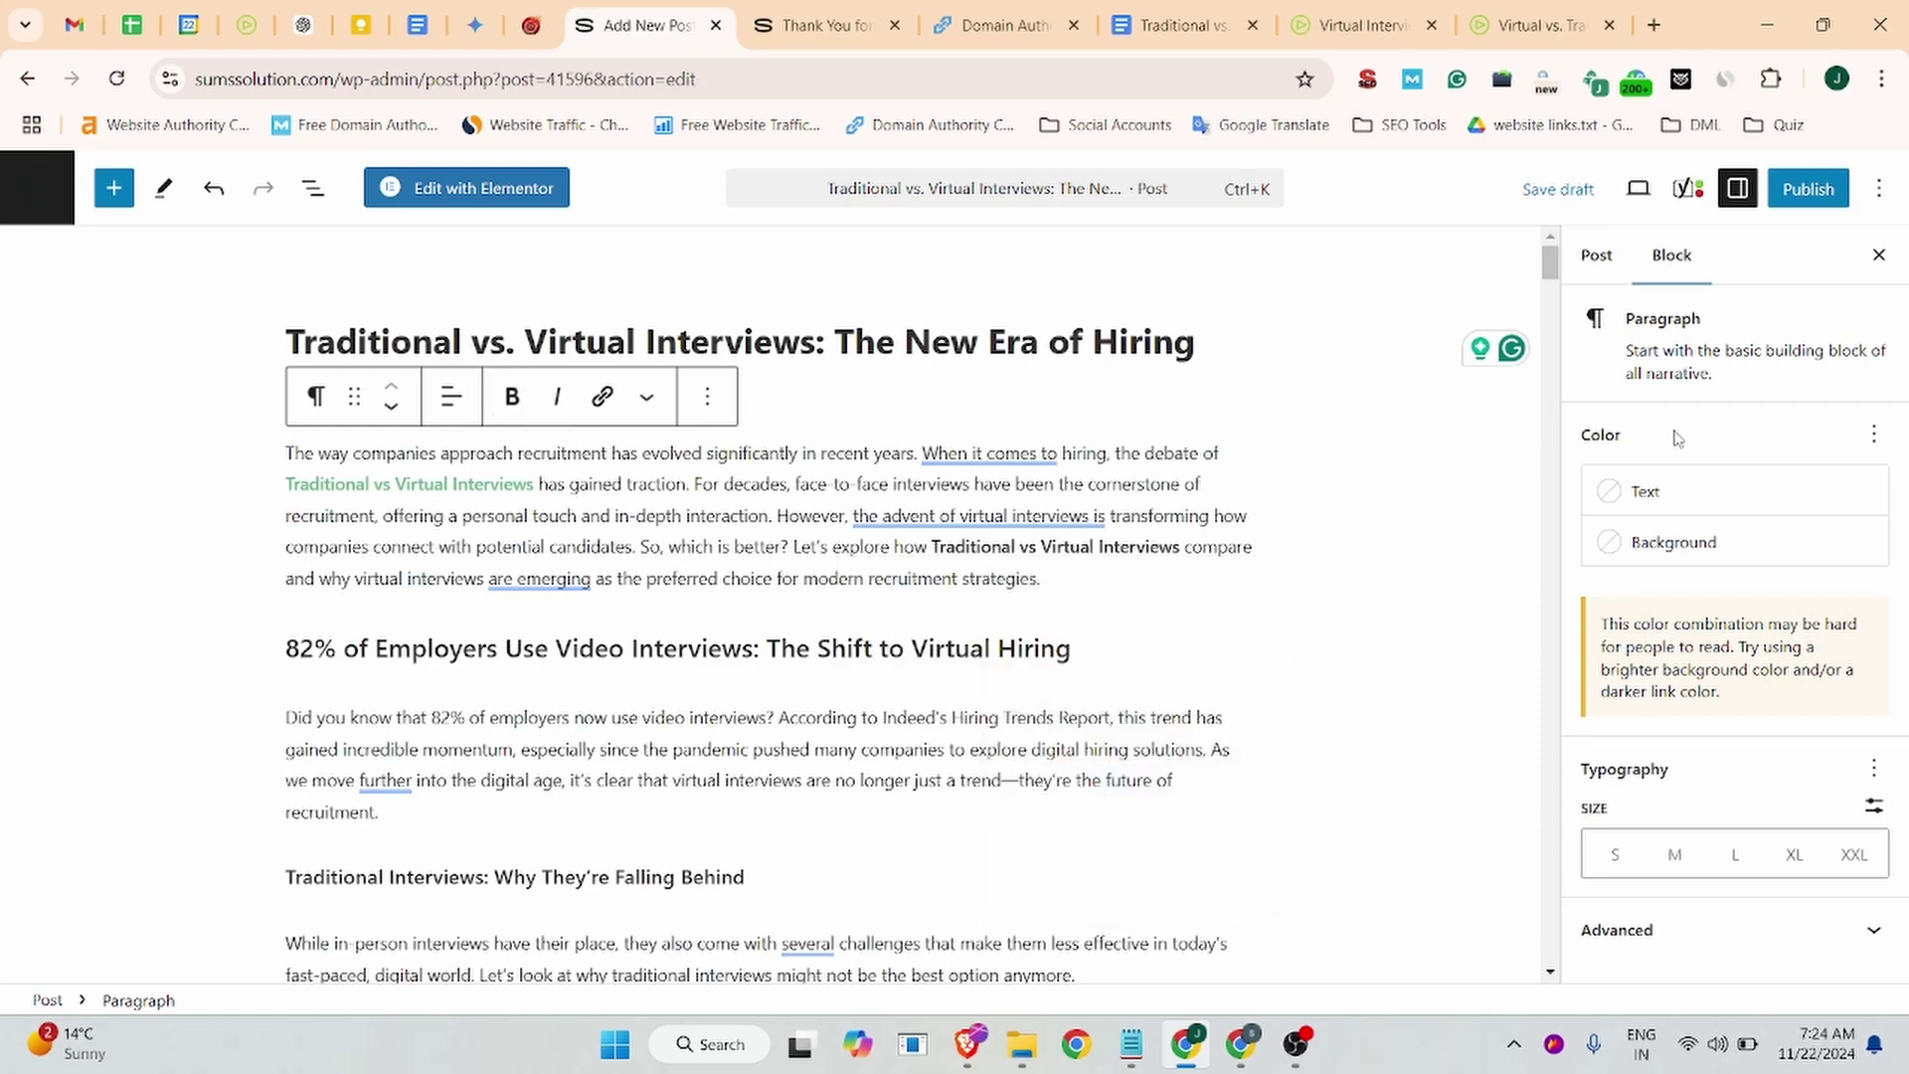
click(1596, 256)
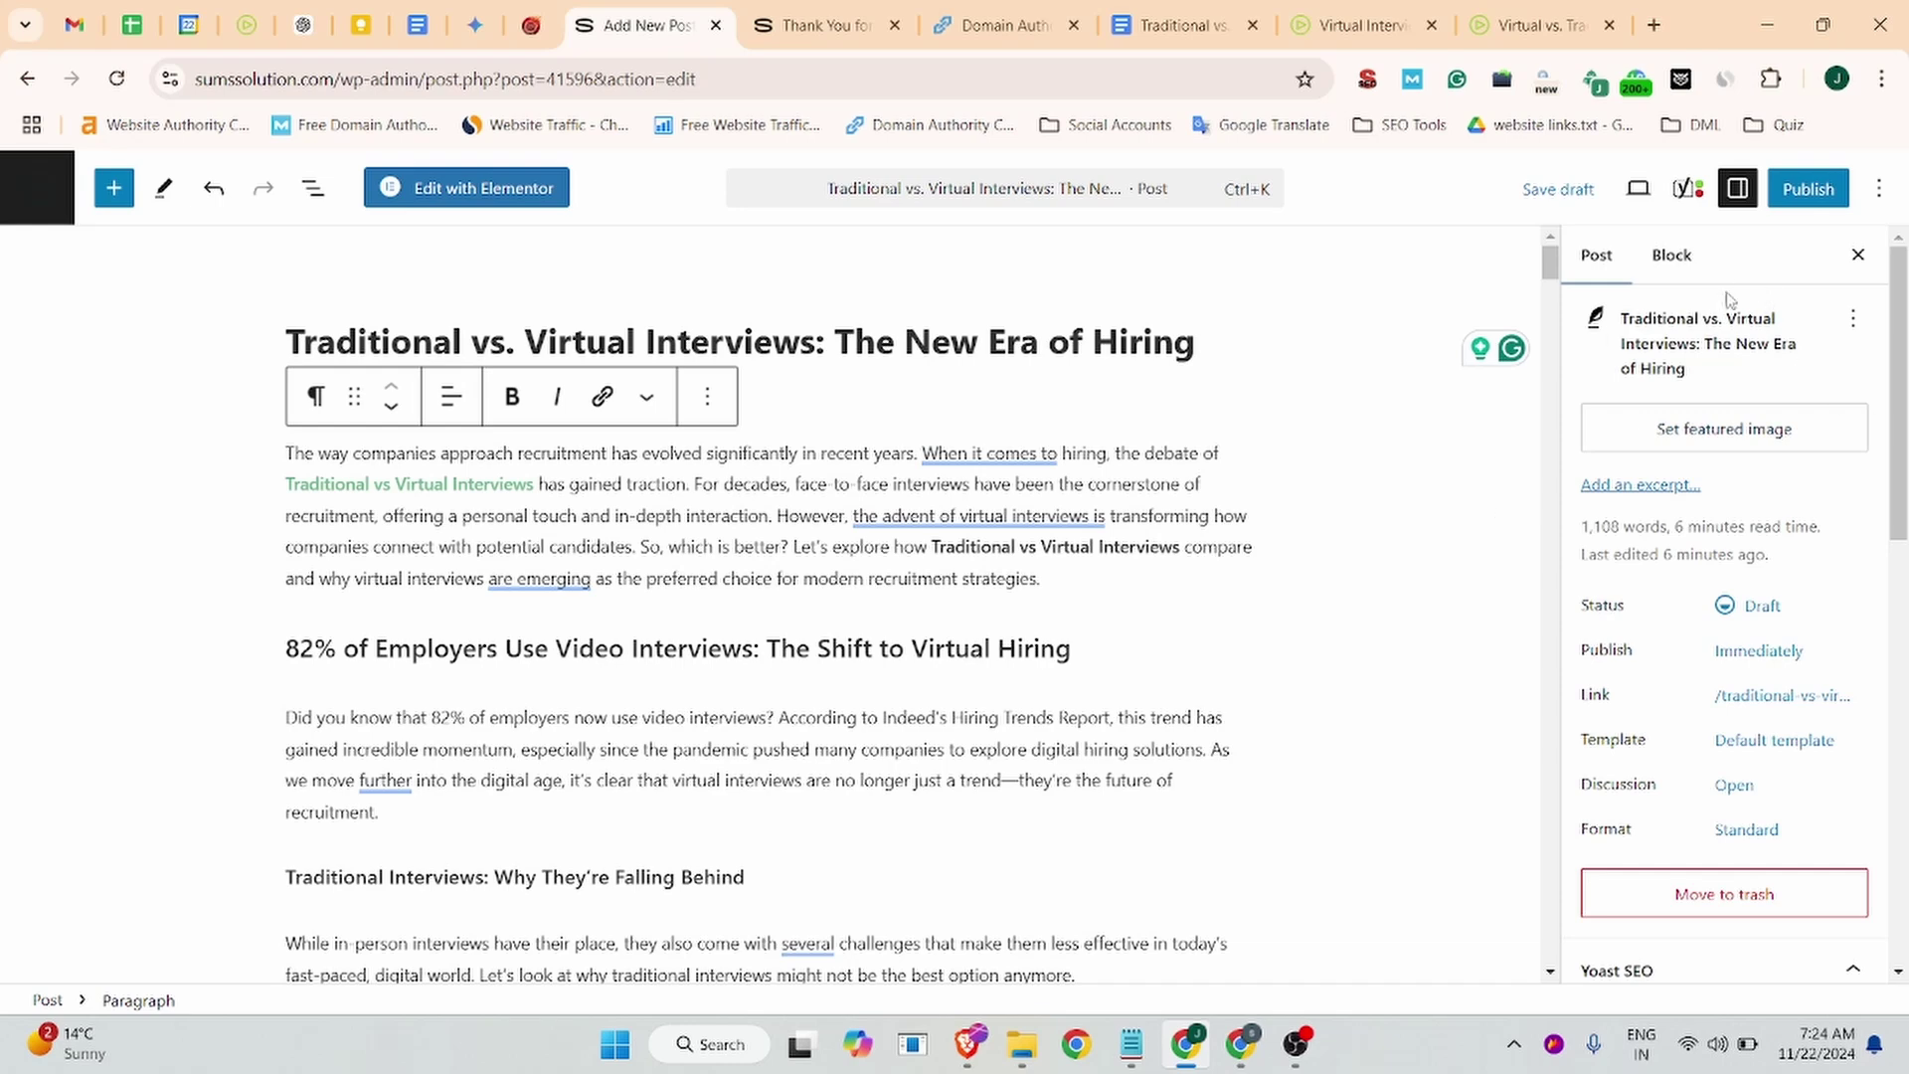
click(1759, 440)
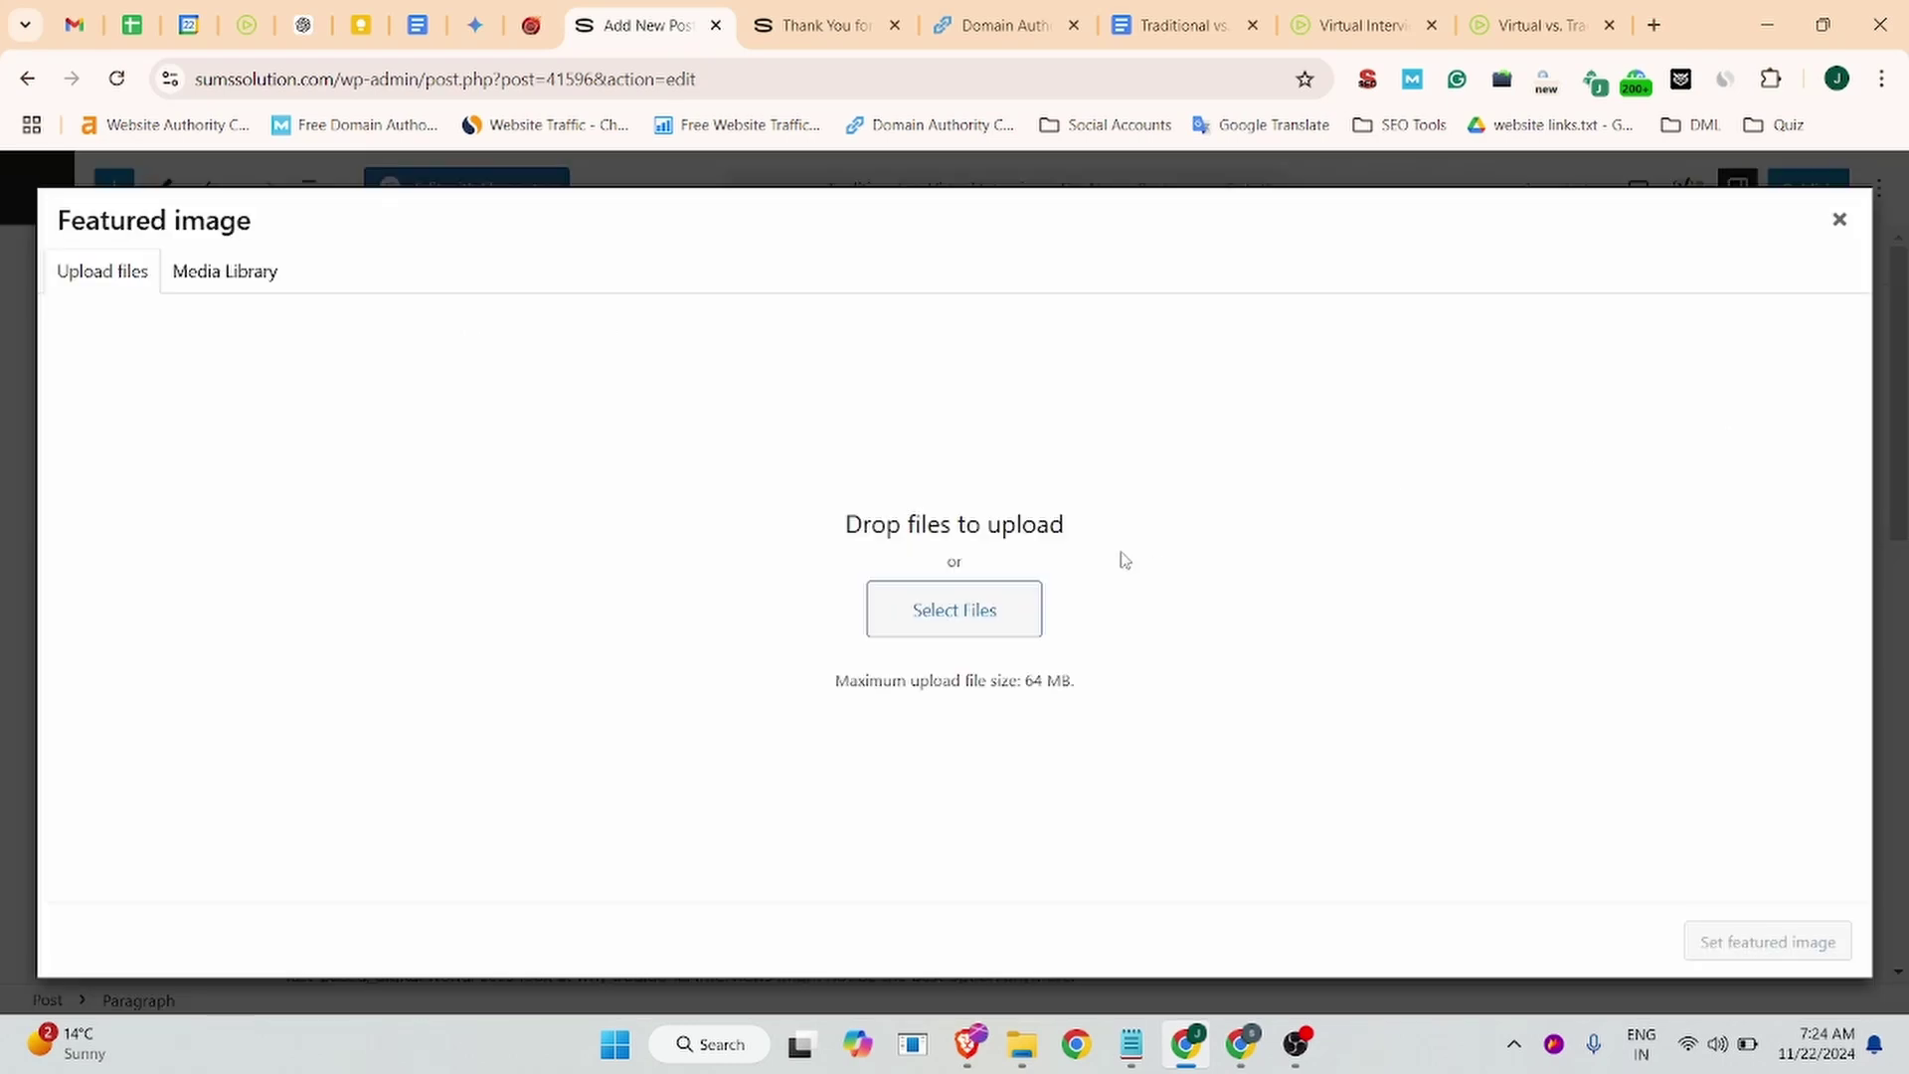
click(920, 624)
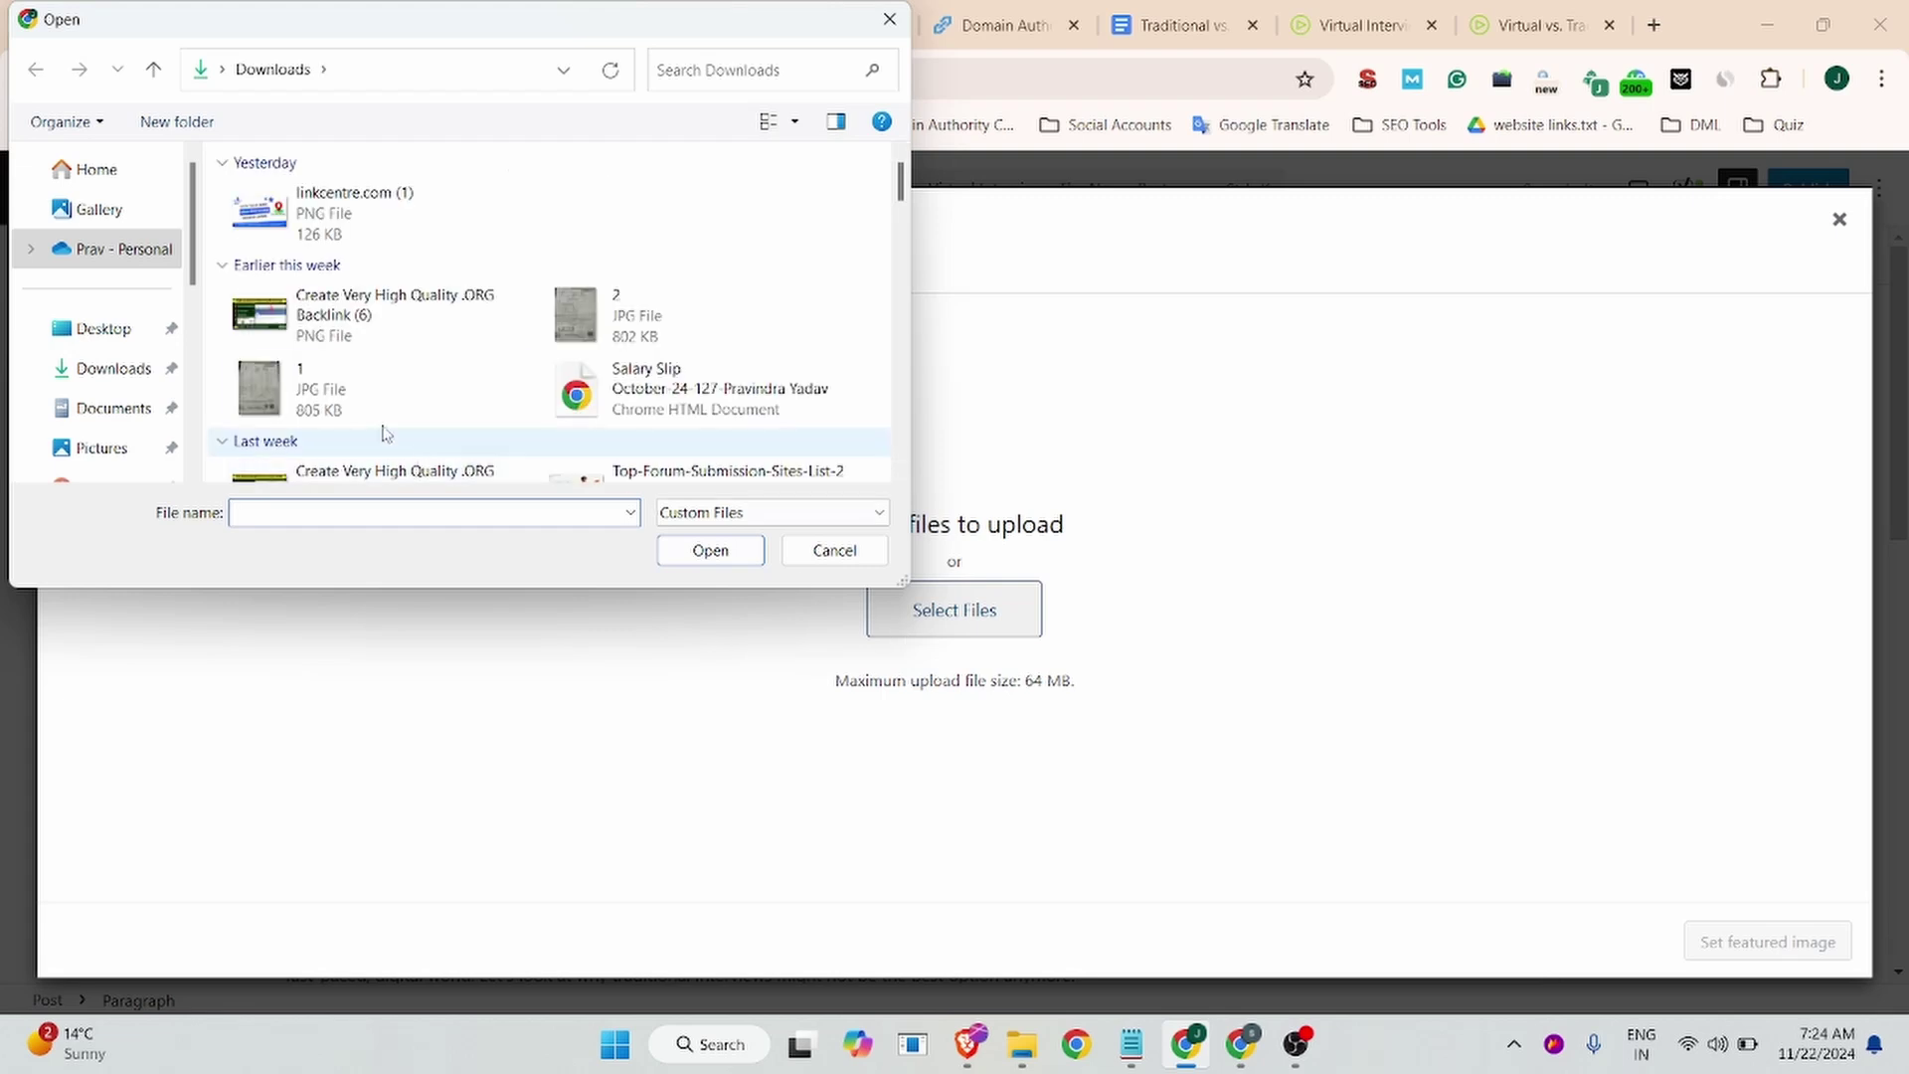
scroll(108, 443, down, 1)
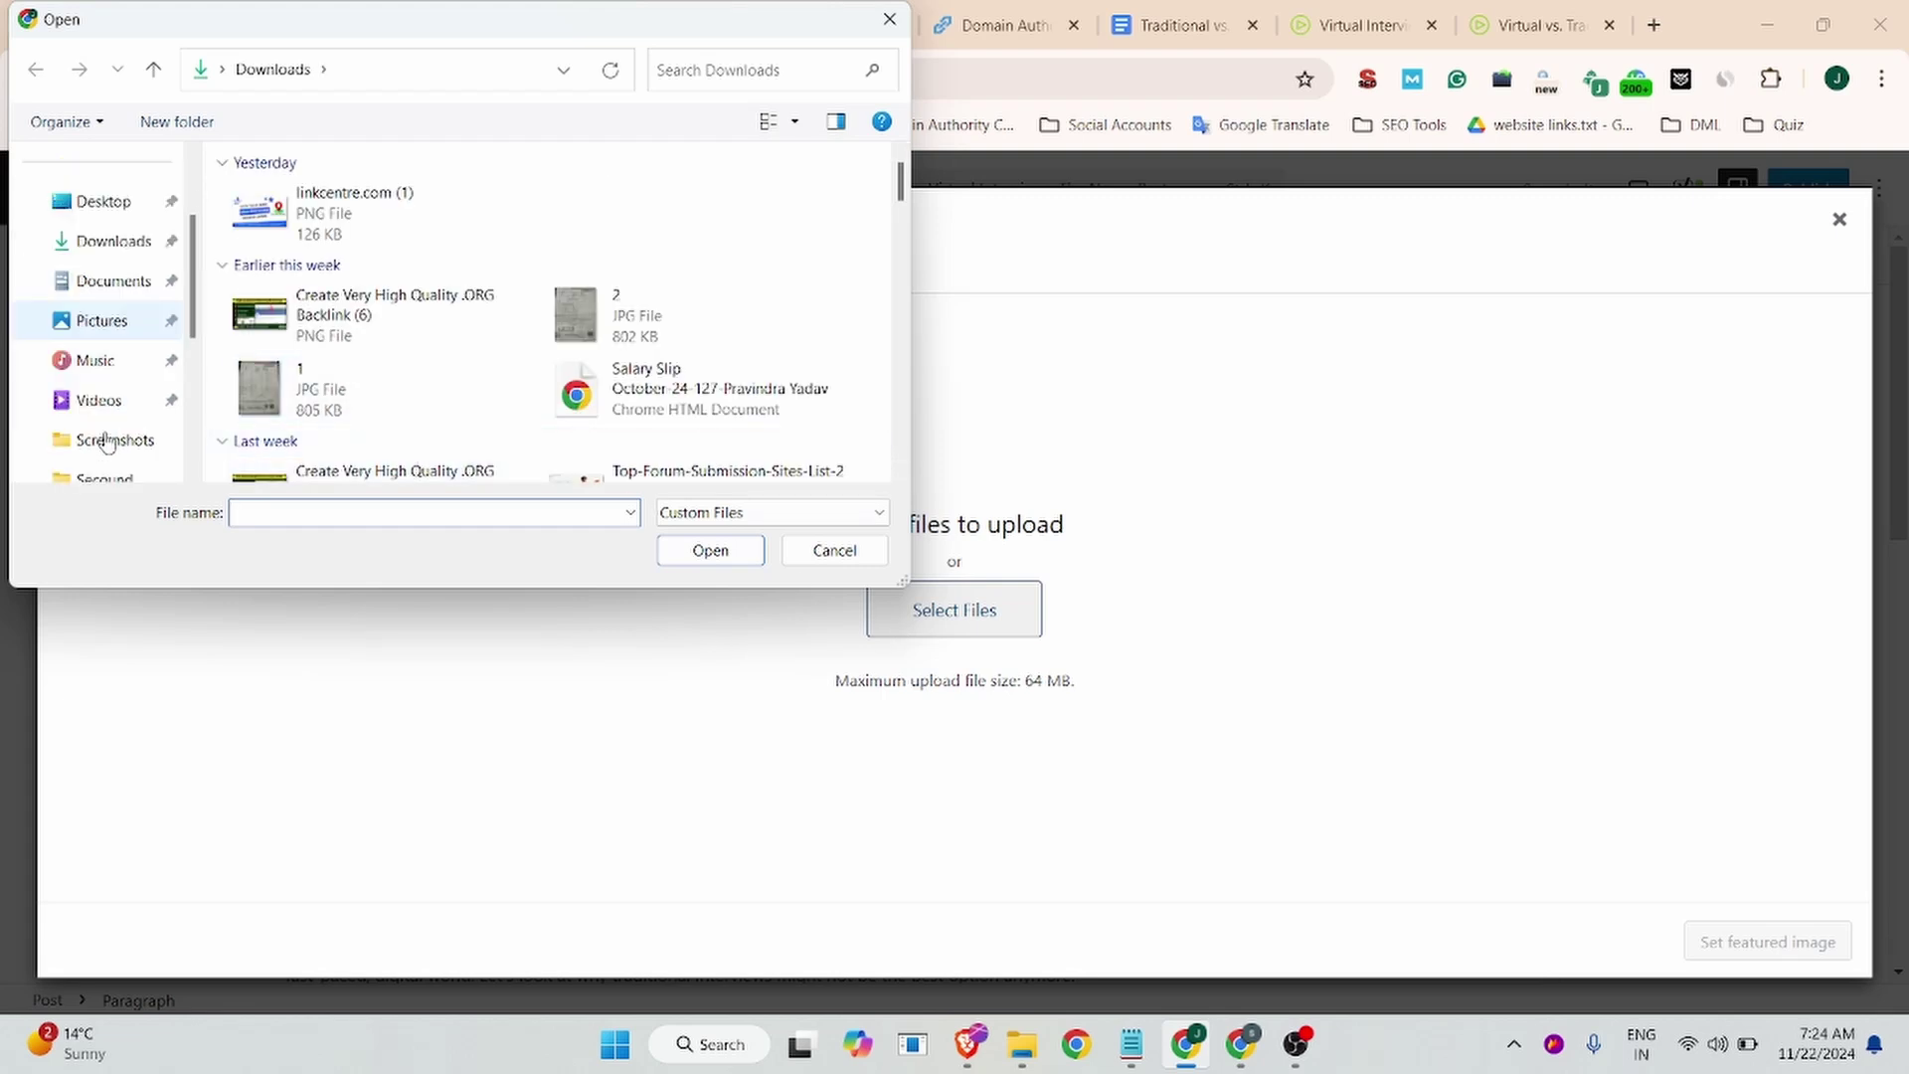
click(91, 322)
scroll(533, 212, down, 1)
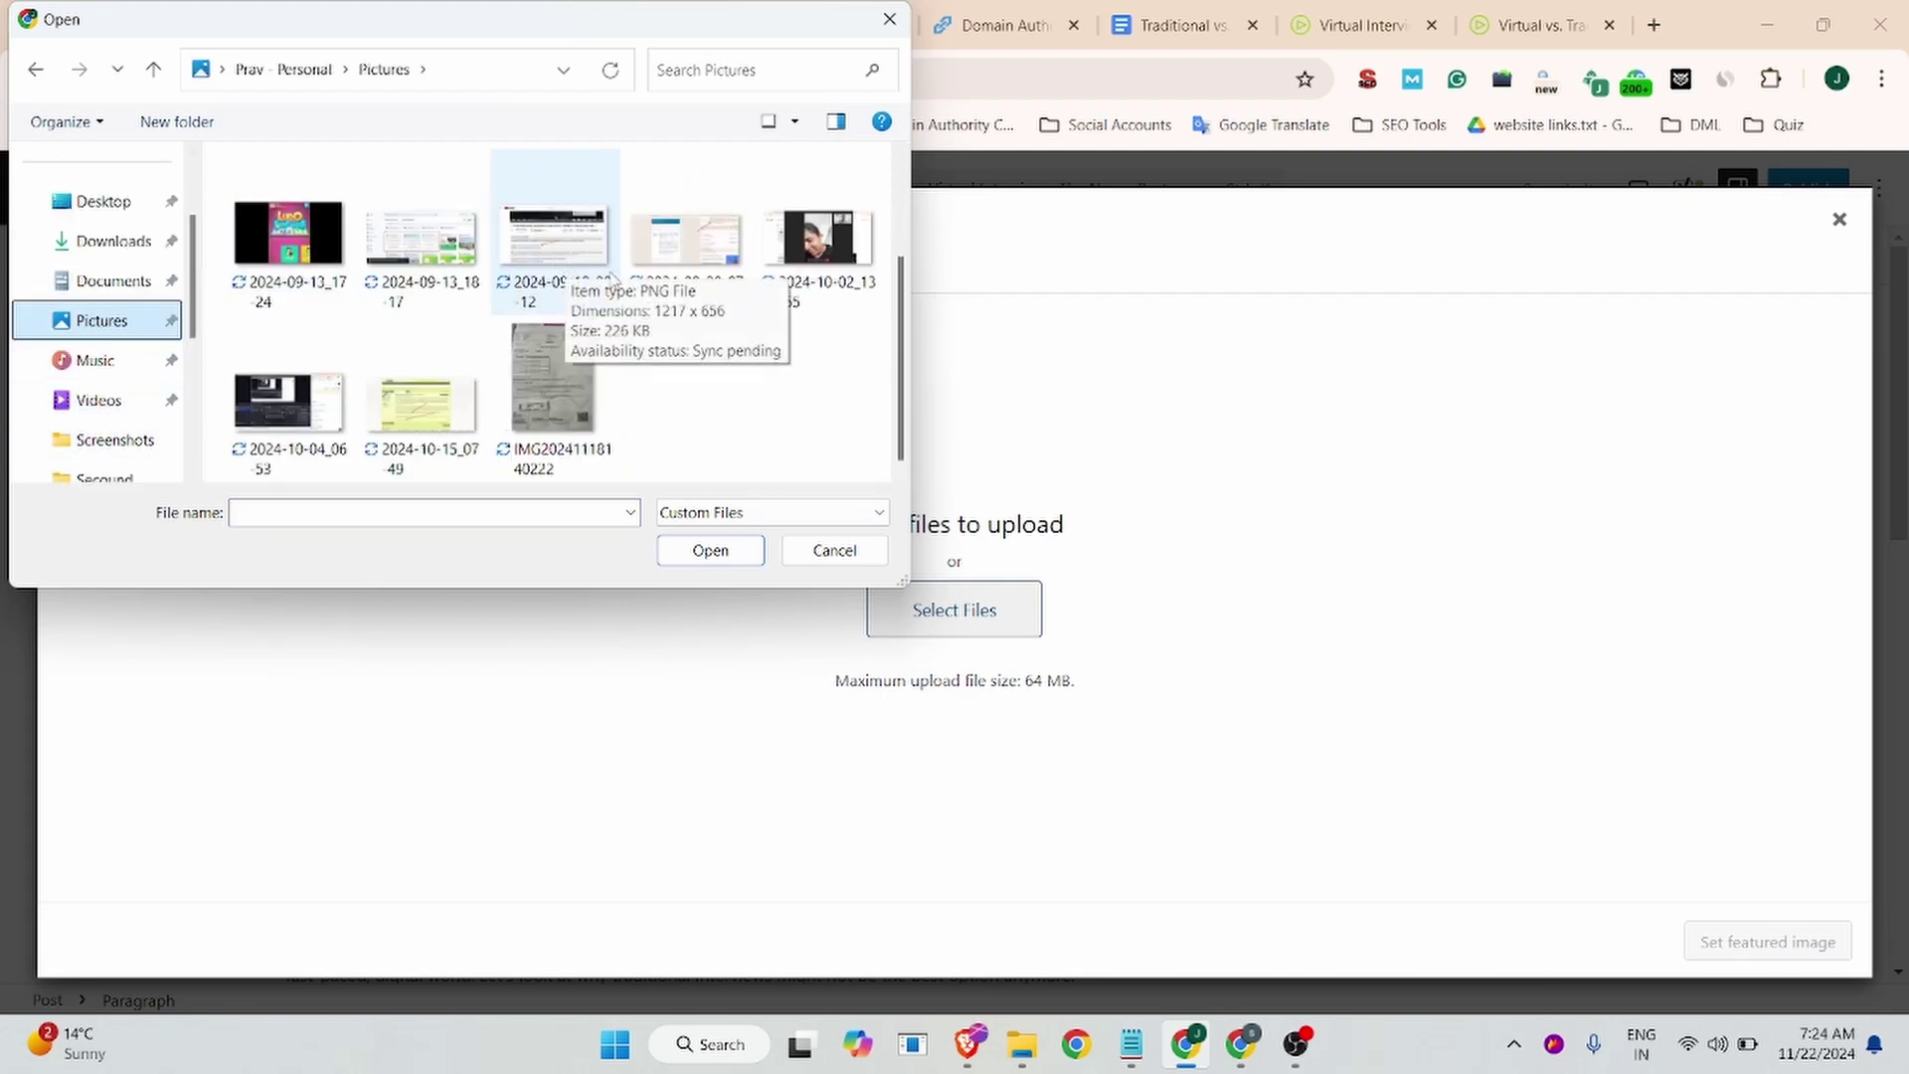
scroll(554, 247, up, 1)
click(713, 235)
double_click(713, 234)
scroll(758, 385, down, 5)
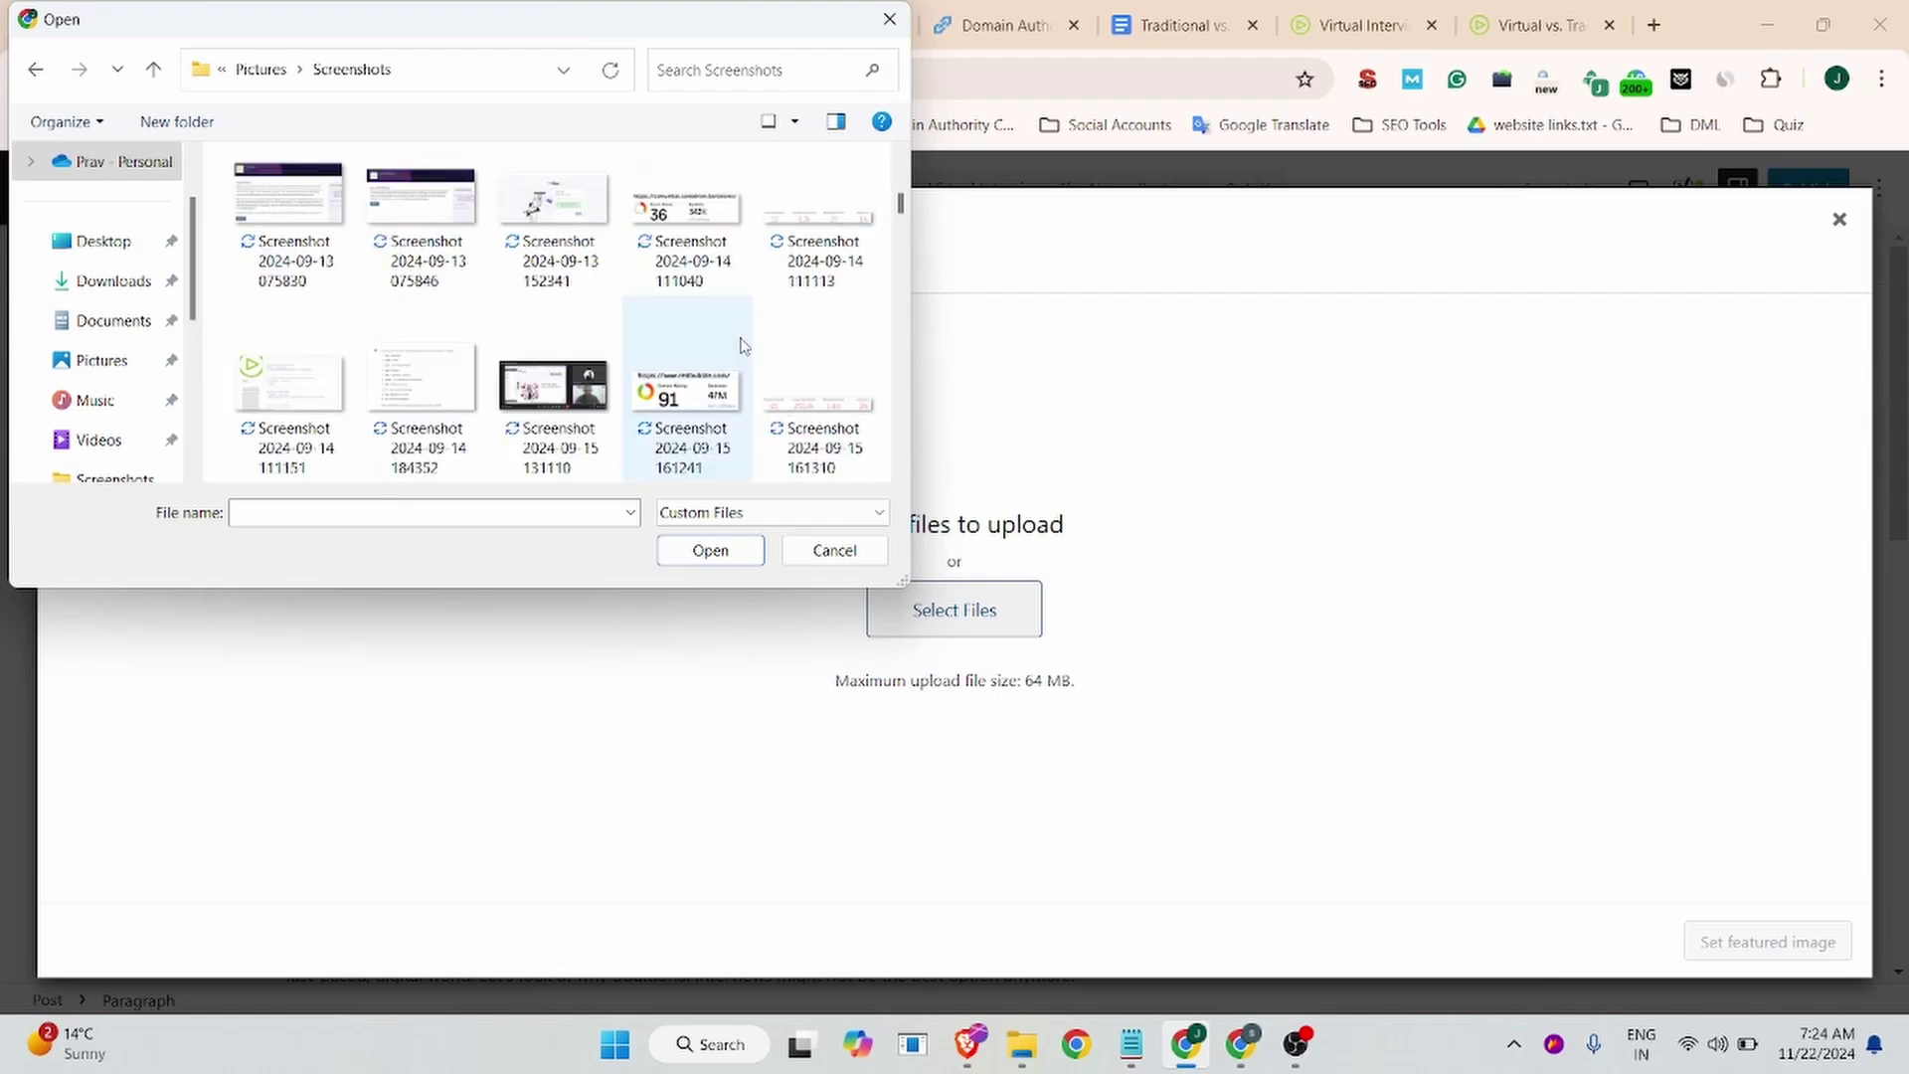
scroll(757, 388, down, 10)
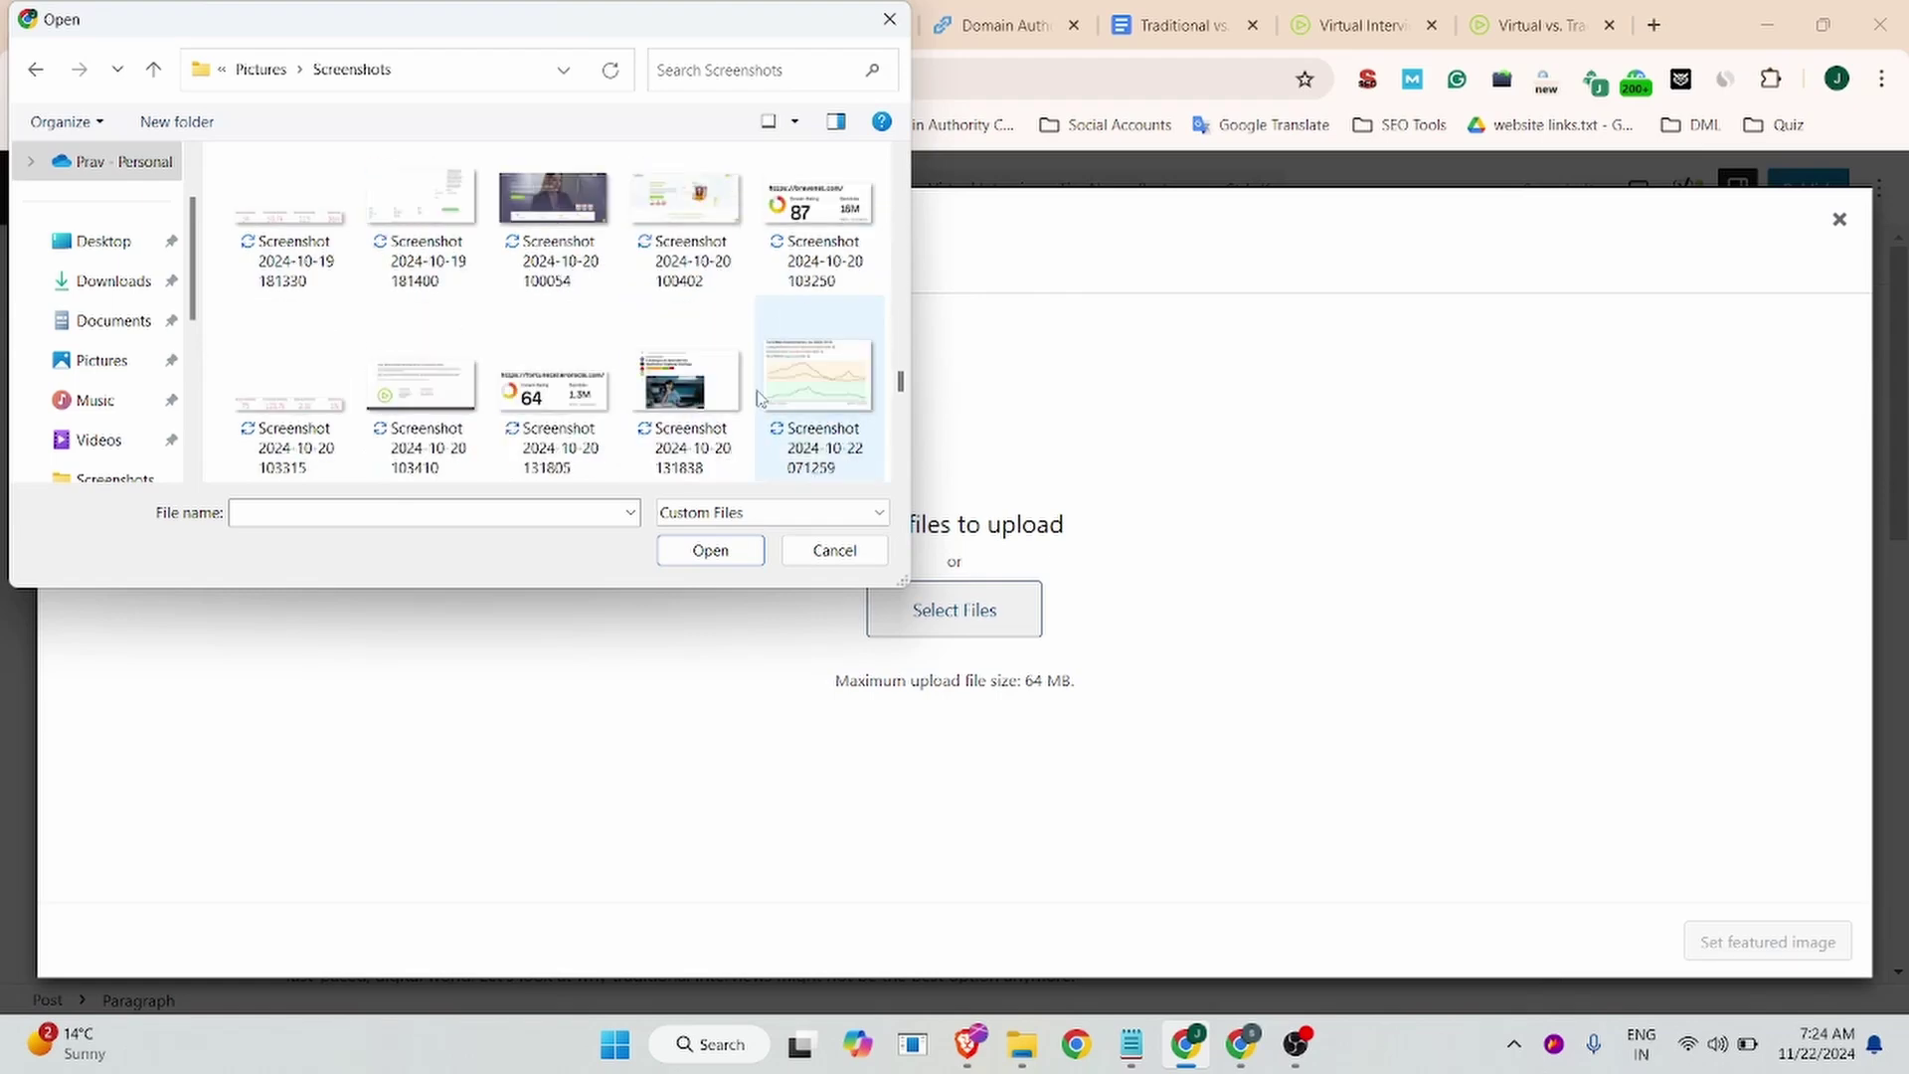
click(459, 411)
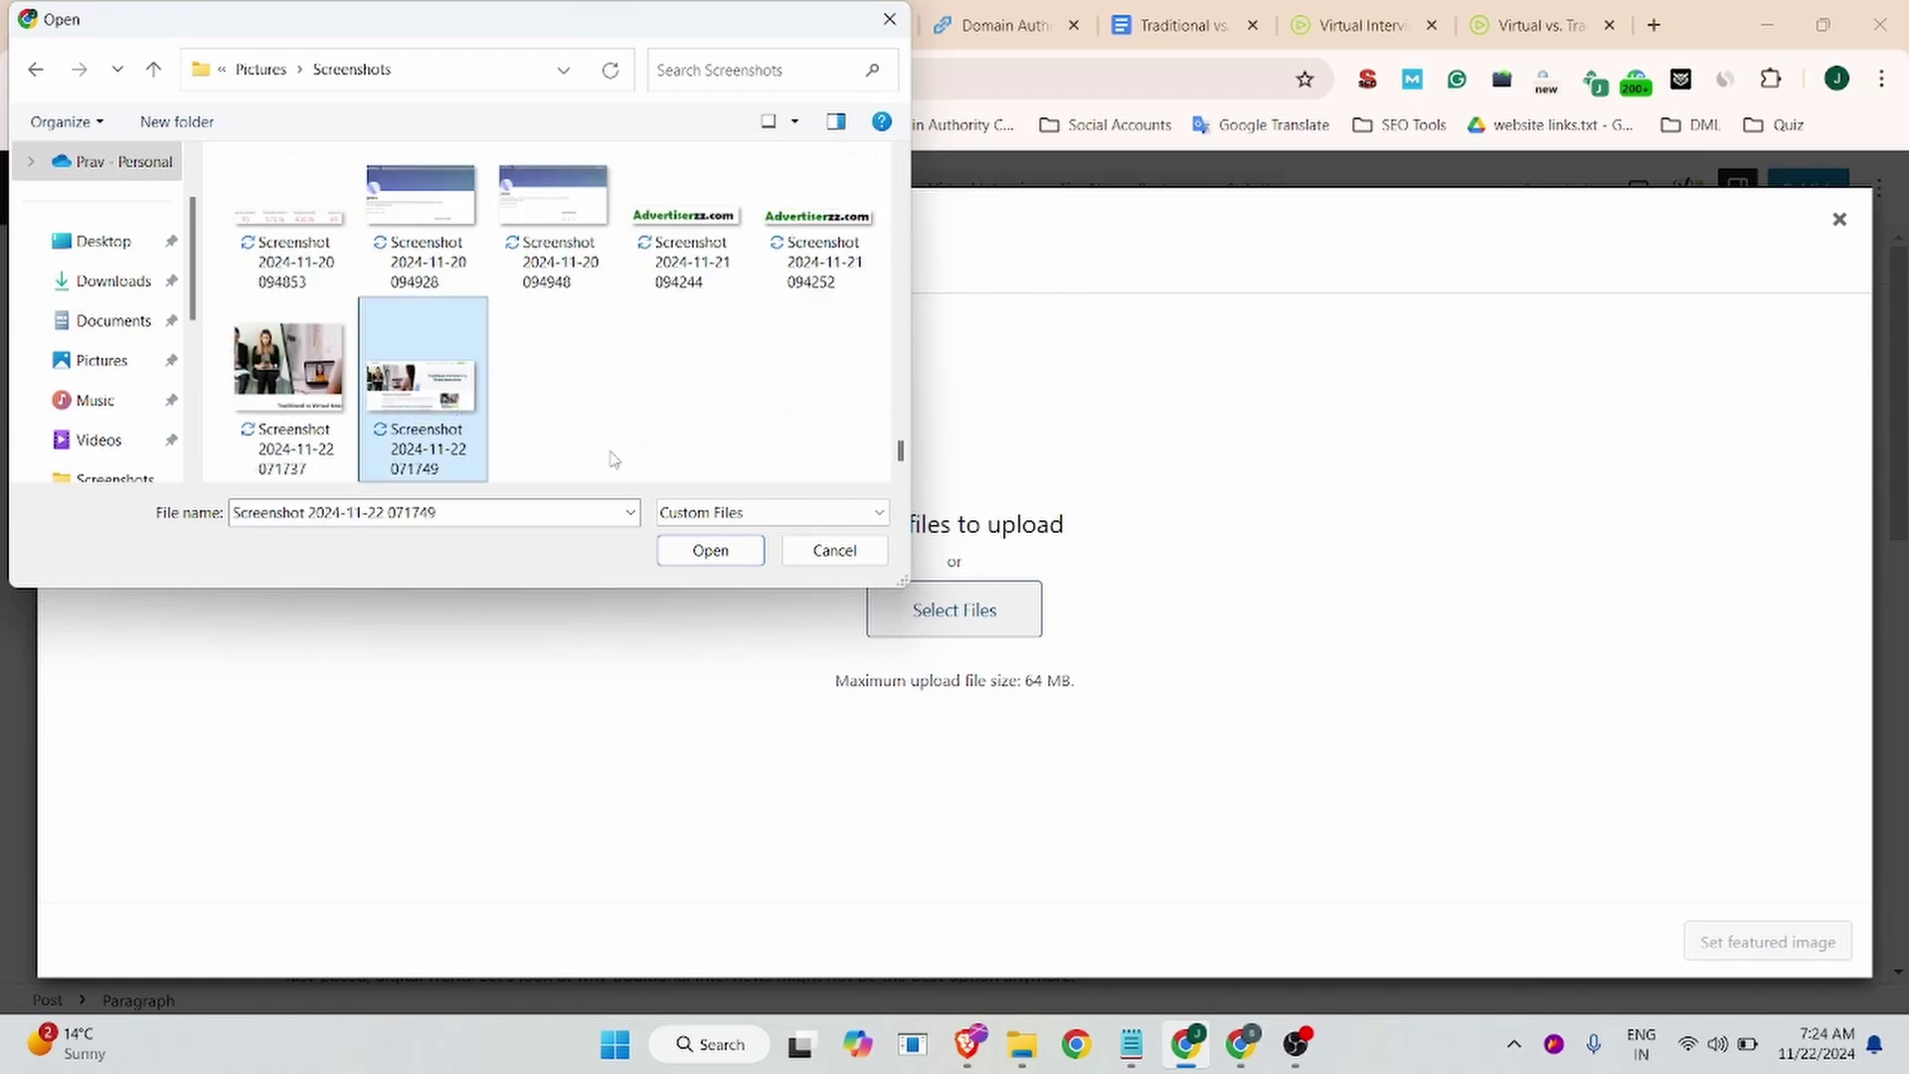
click(731, 550)
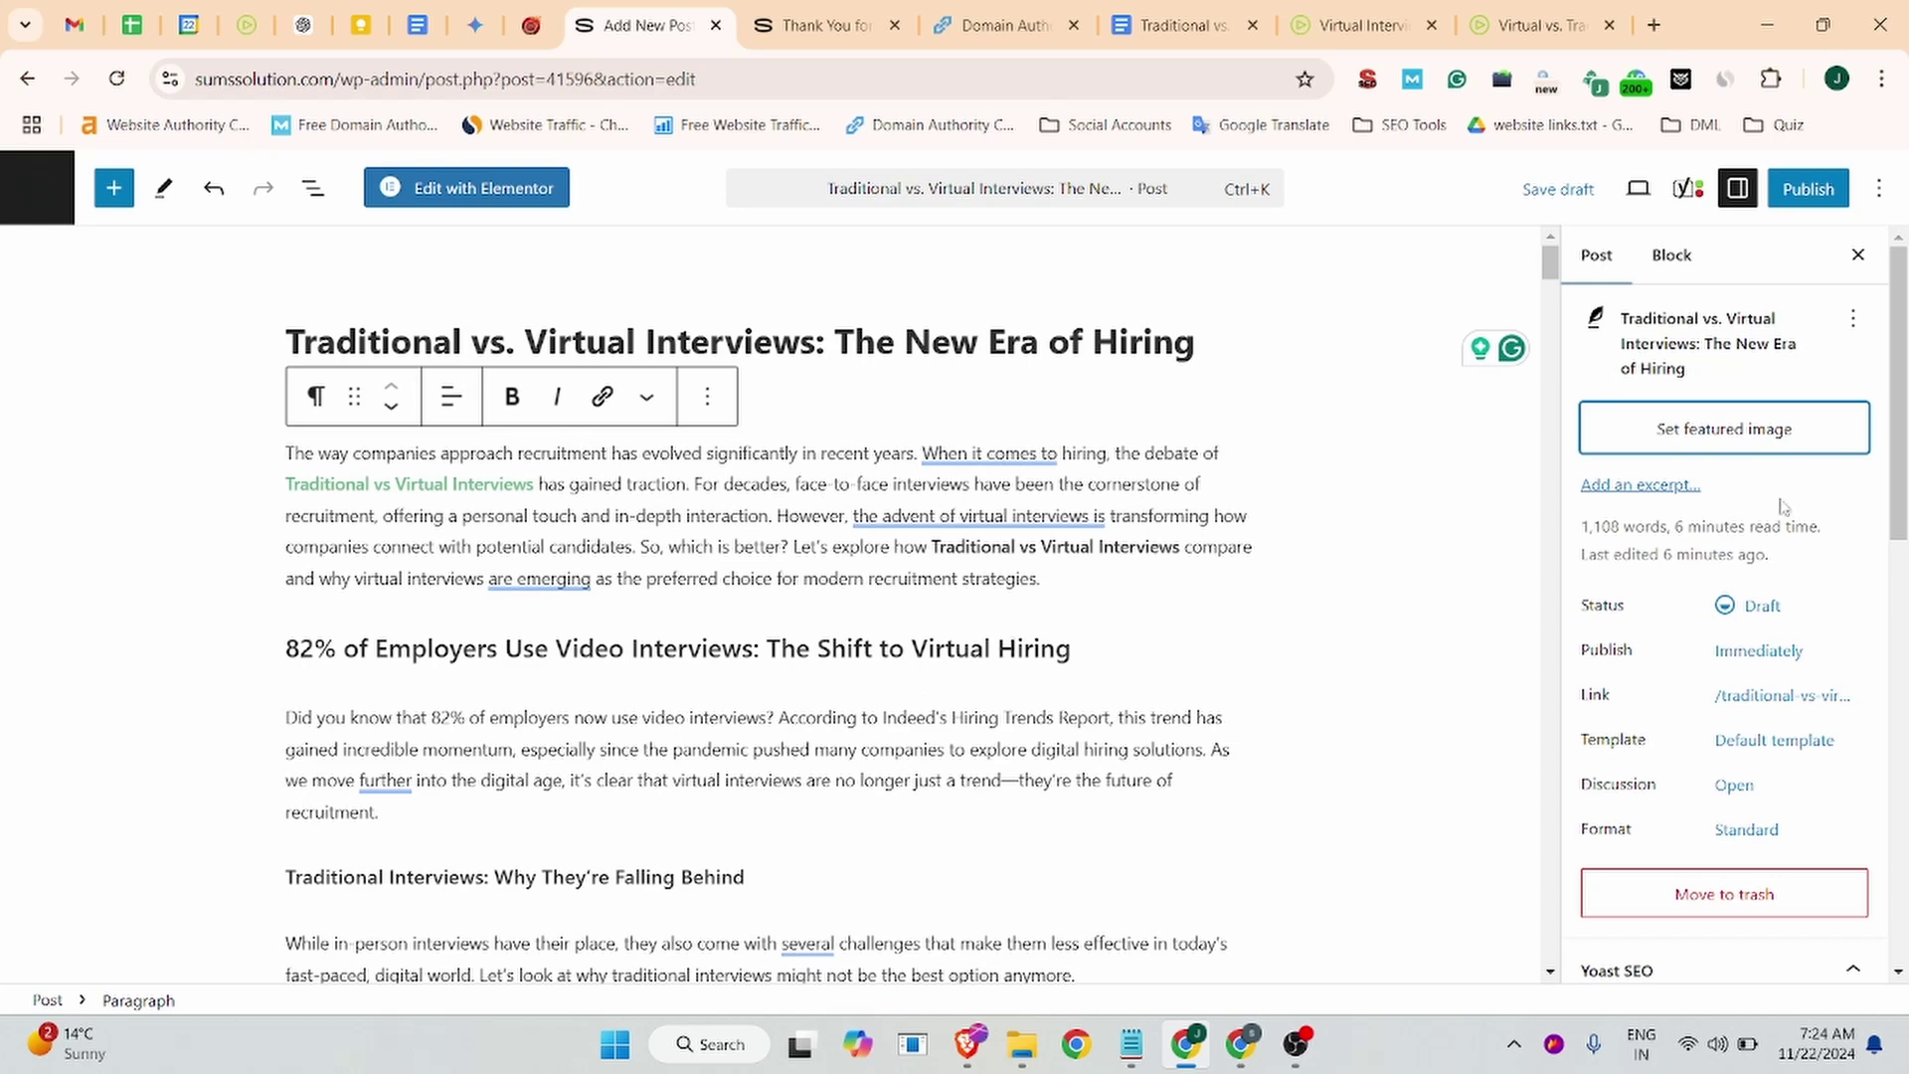
Step: Give the uploaded screenshot the alt text "Traditional vs. Virtual Interviews" and set it as the post's featured image
click(1718, 430)
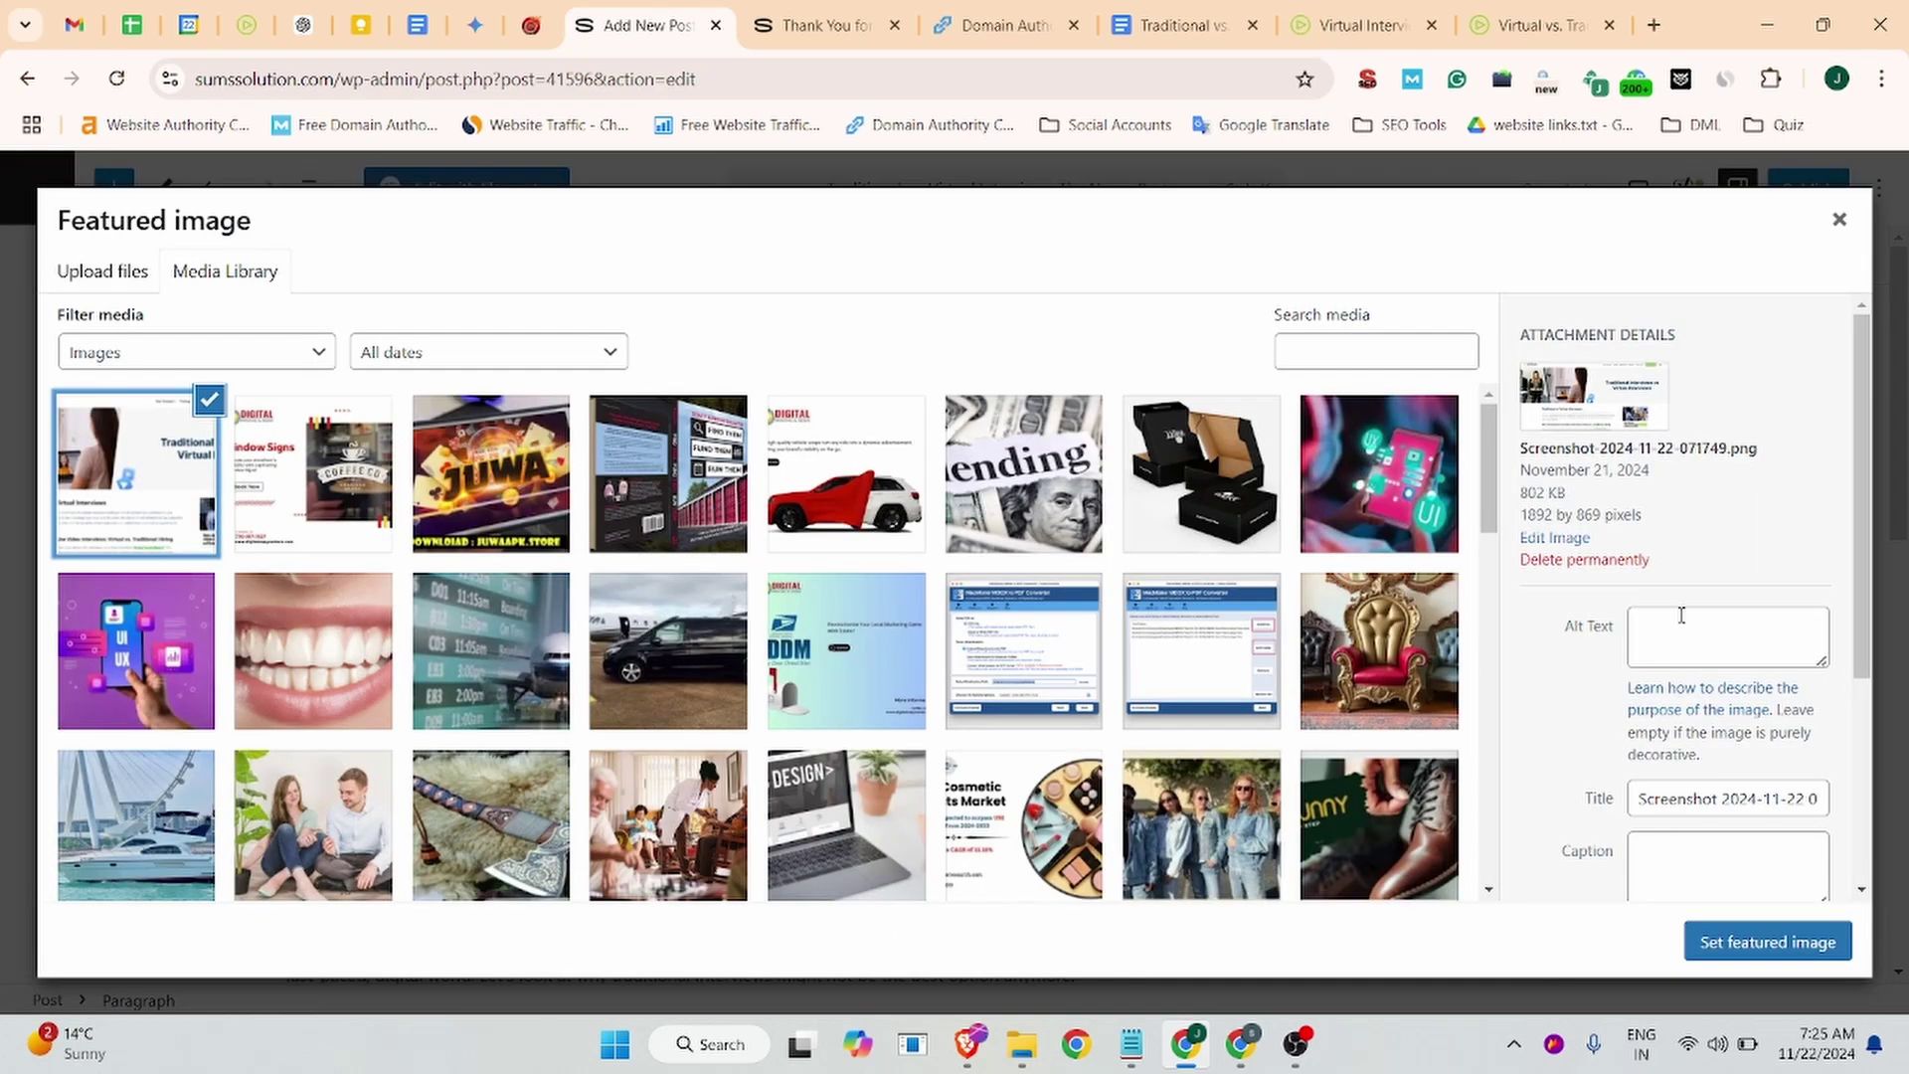
click(1679, 619)
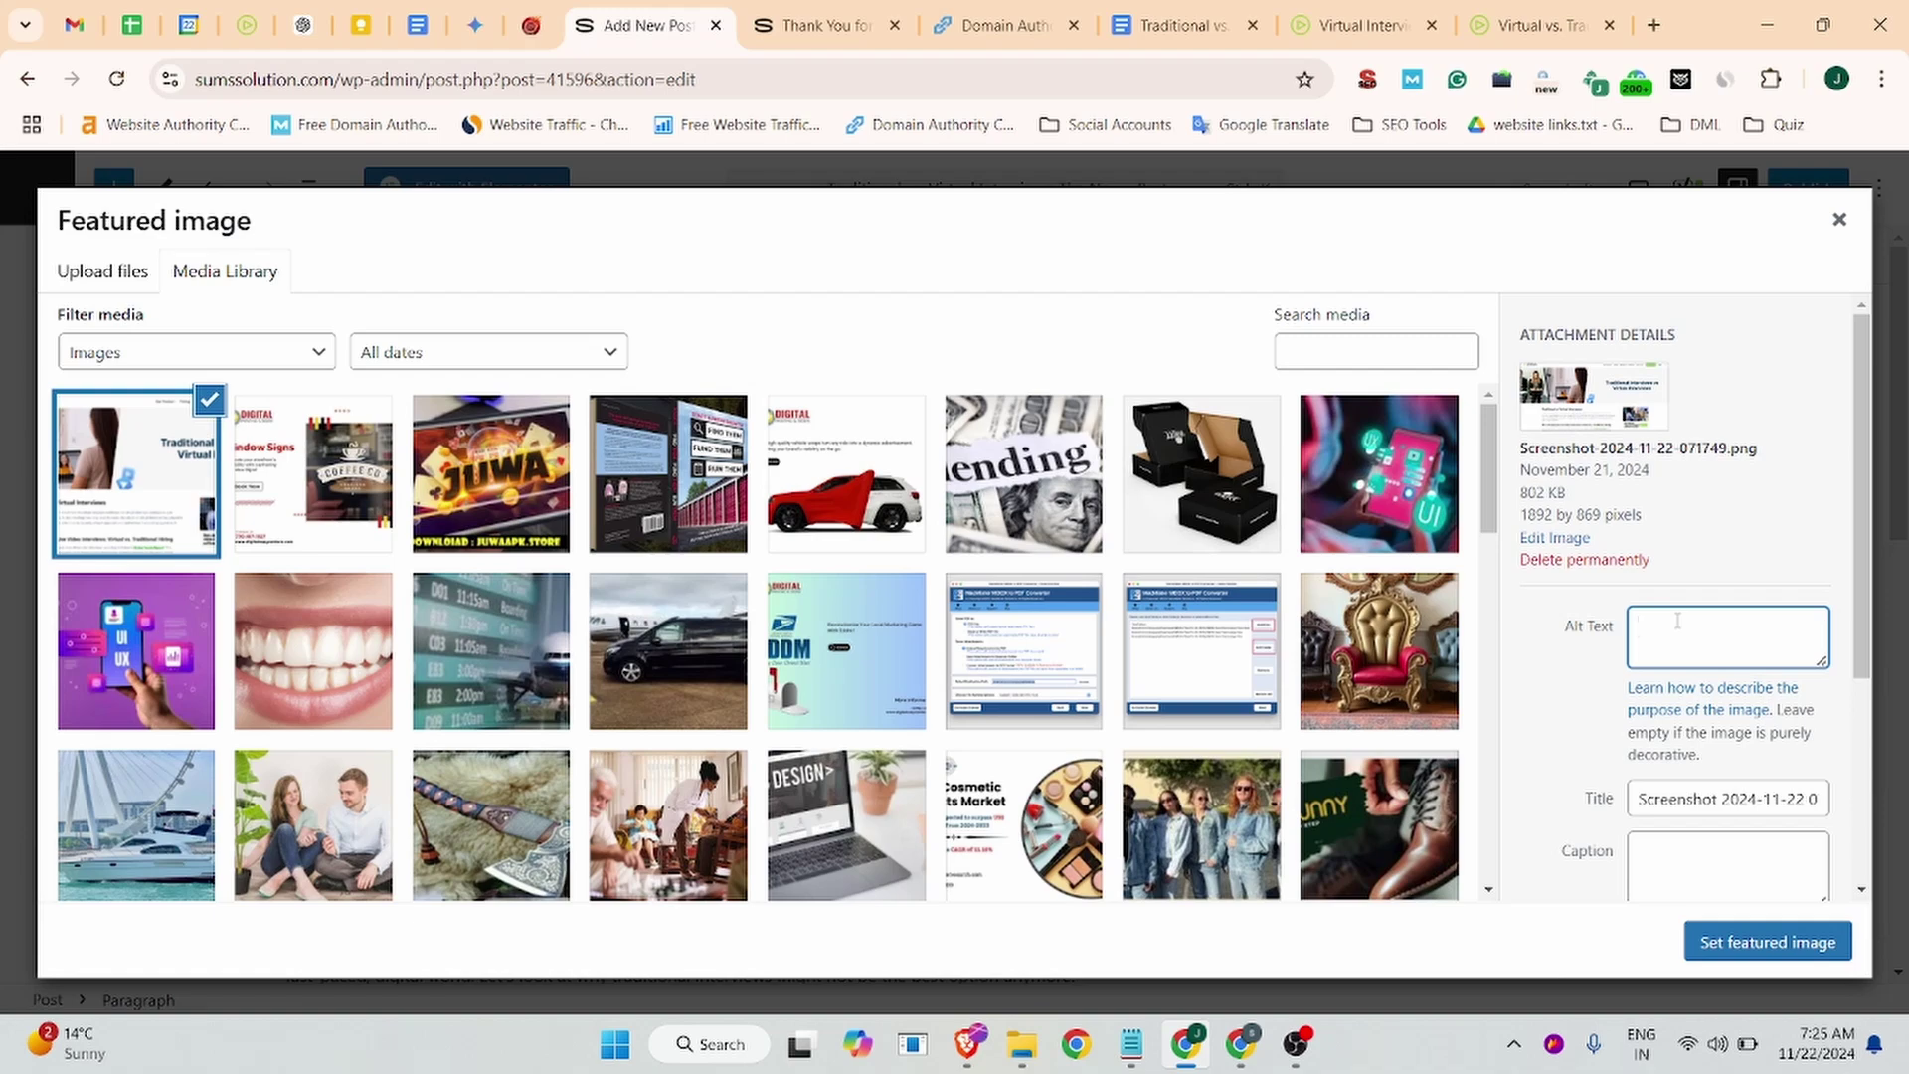
text(Traditional vs. Virtual Interviews)
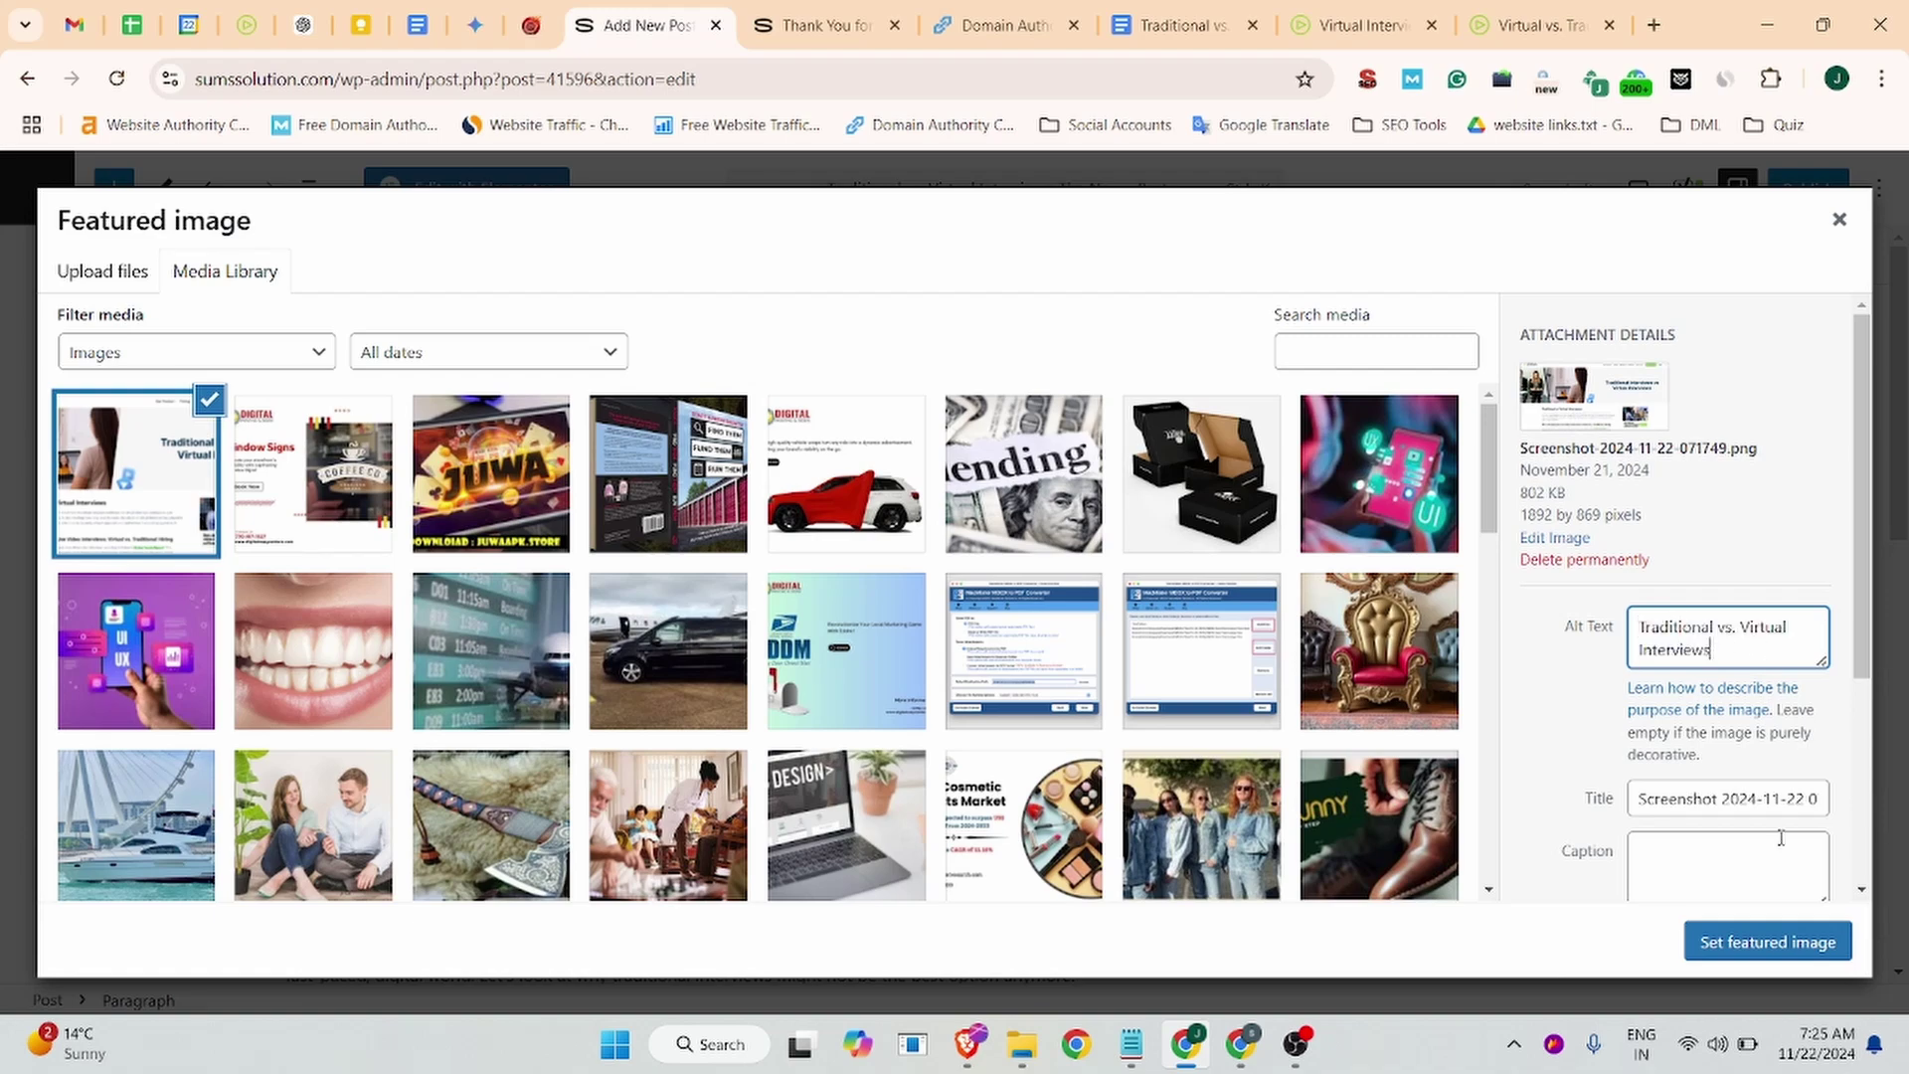
click(1774, 944)
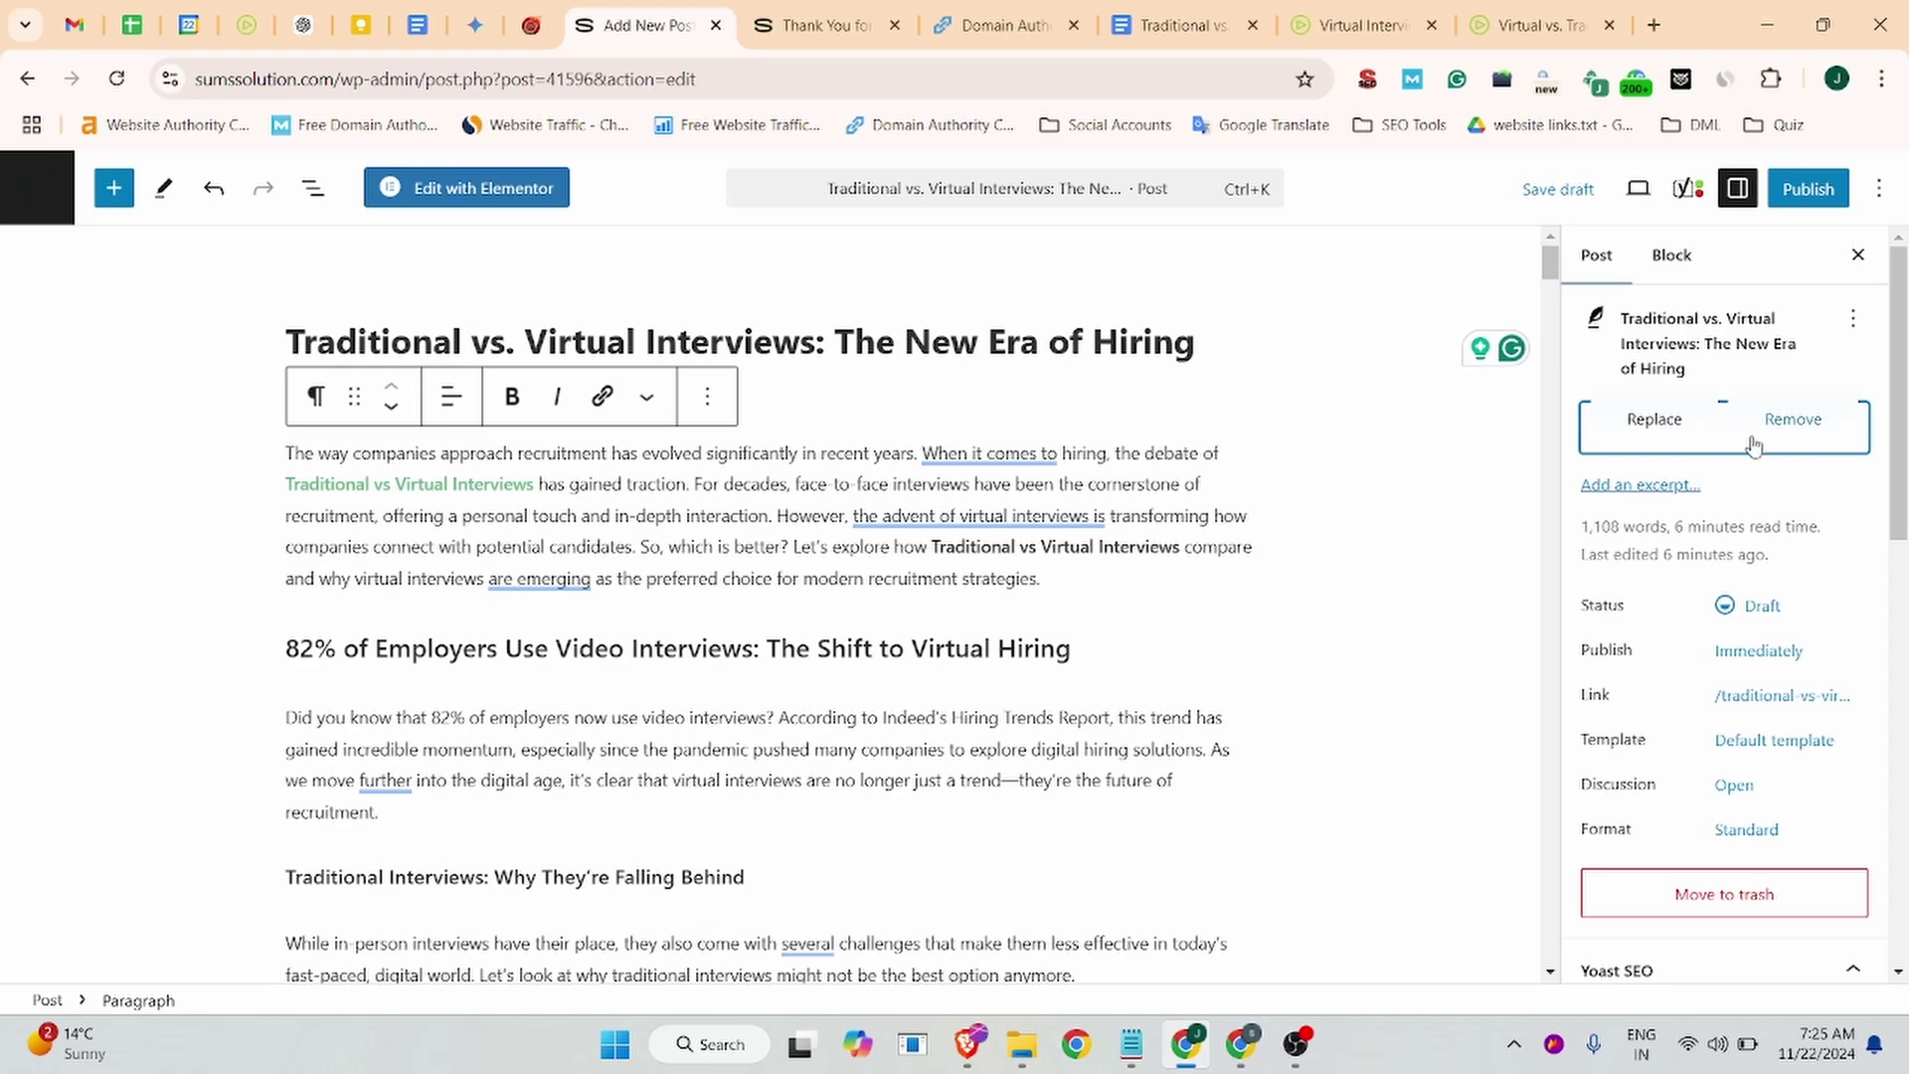
Step: Set the post's Yoast SEO focus keyphrase to "Traditional vs. Virtual Interviews"
scroll(1101, 497, down, 6)
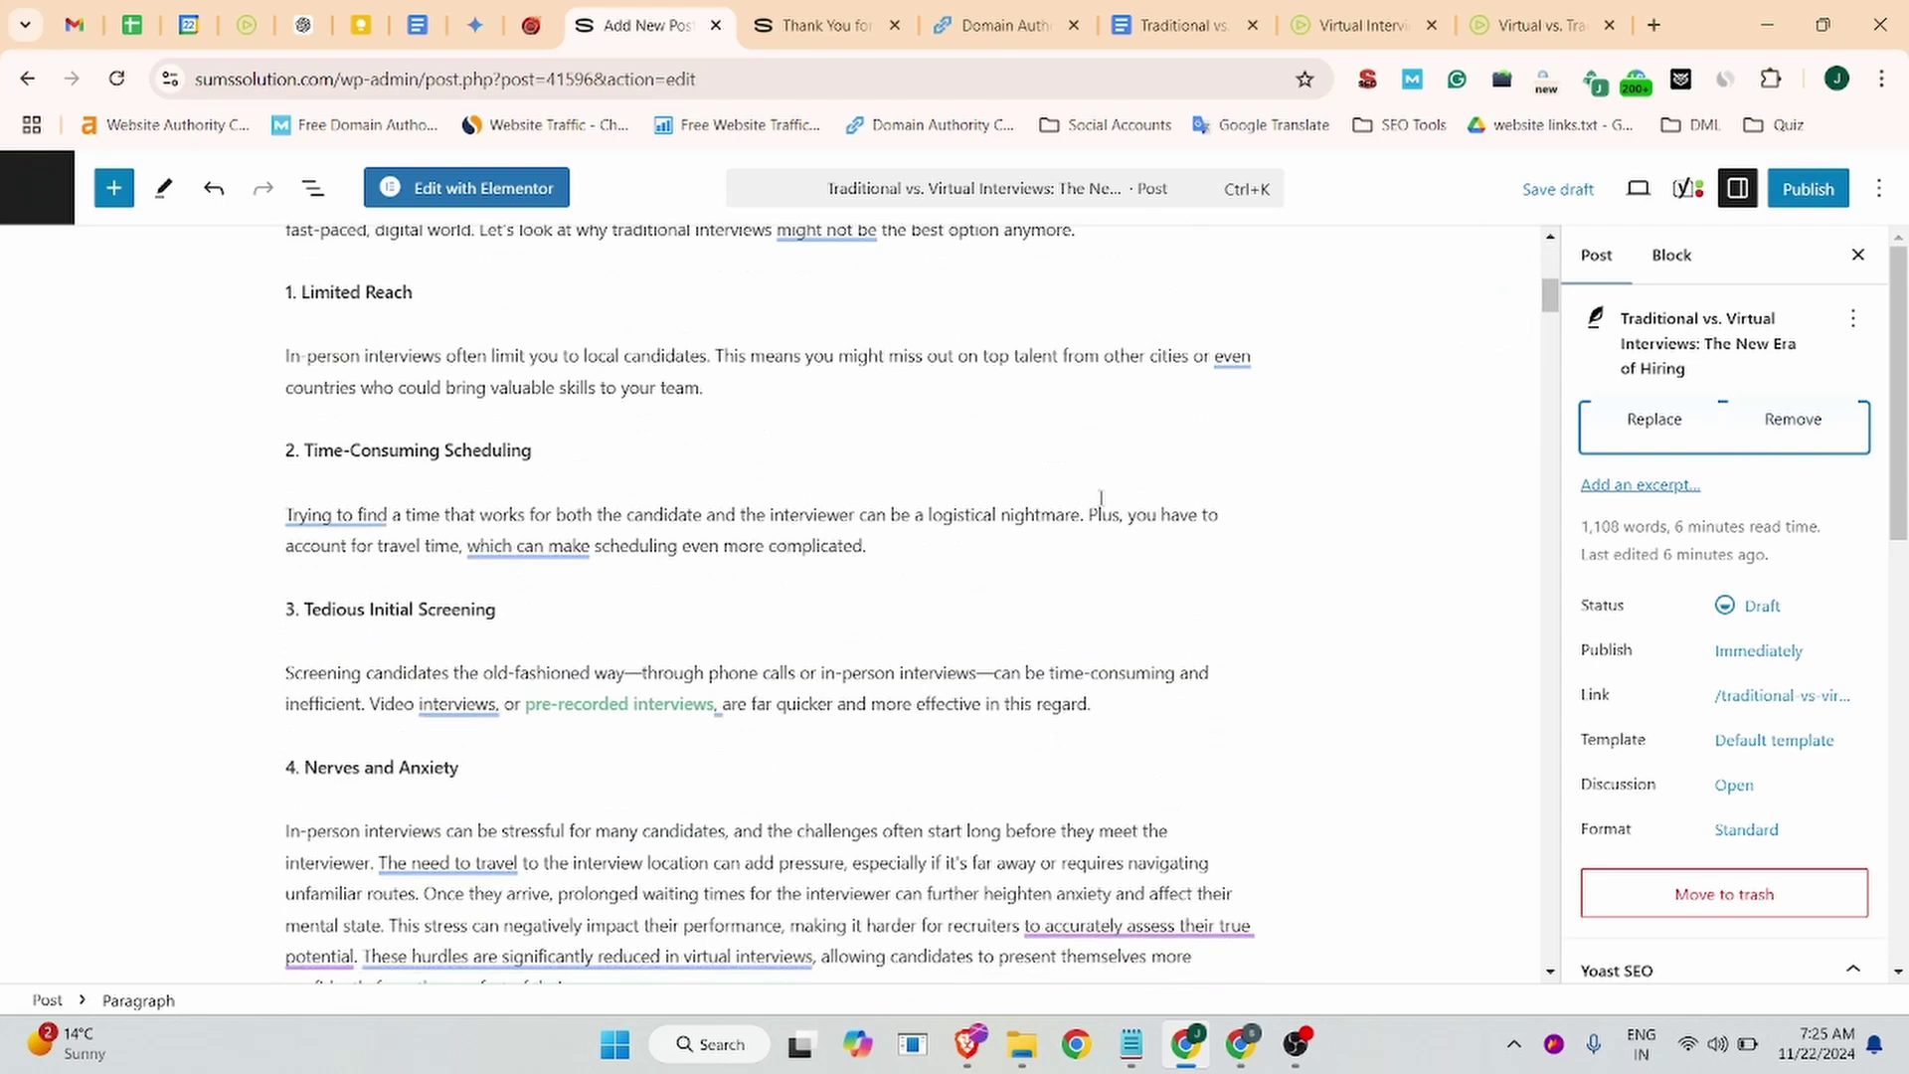
scroll(1798, 537, down, 10)
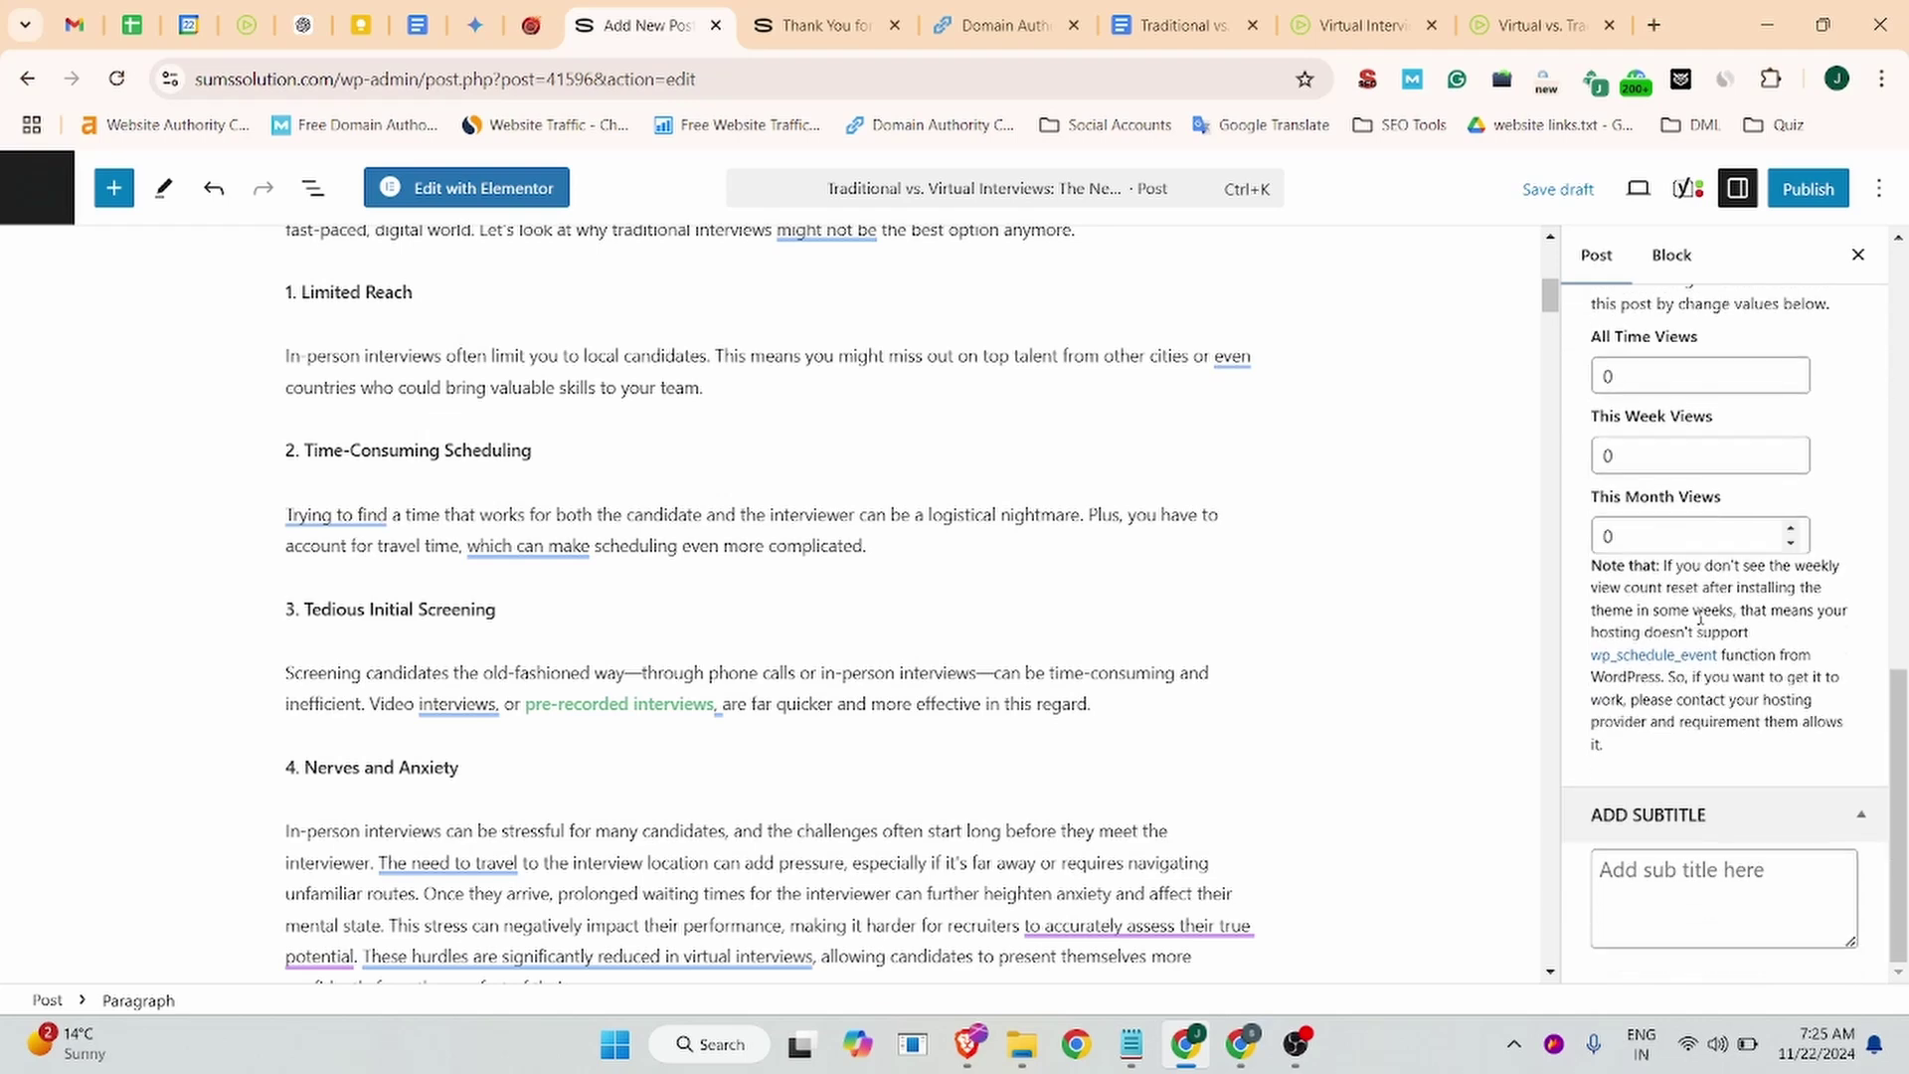
scroll(1699, 619, up, 8)
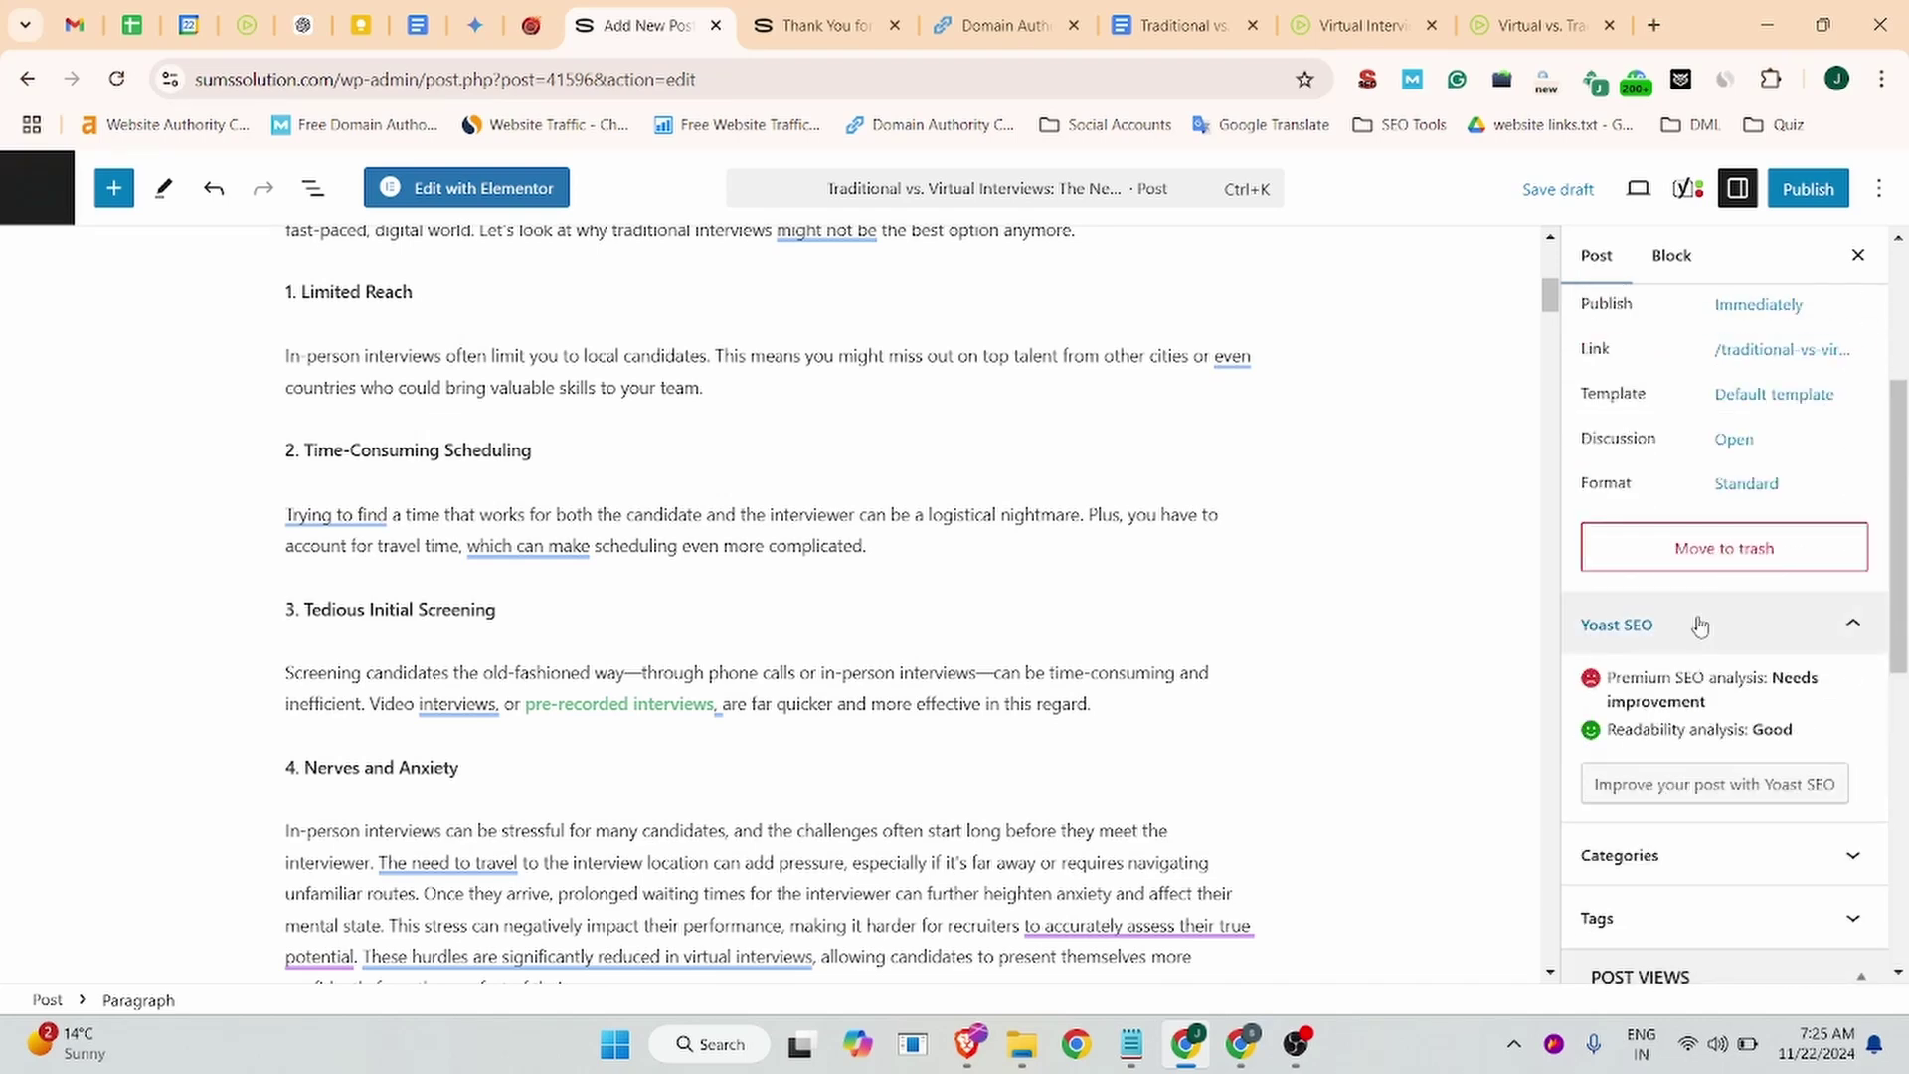
click(1687, 189)
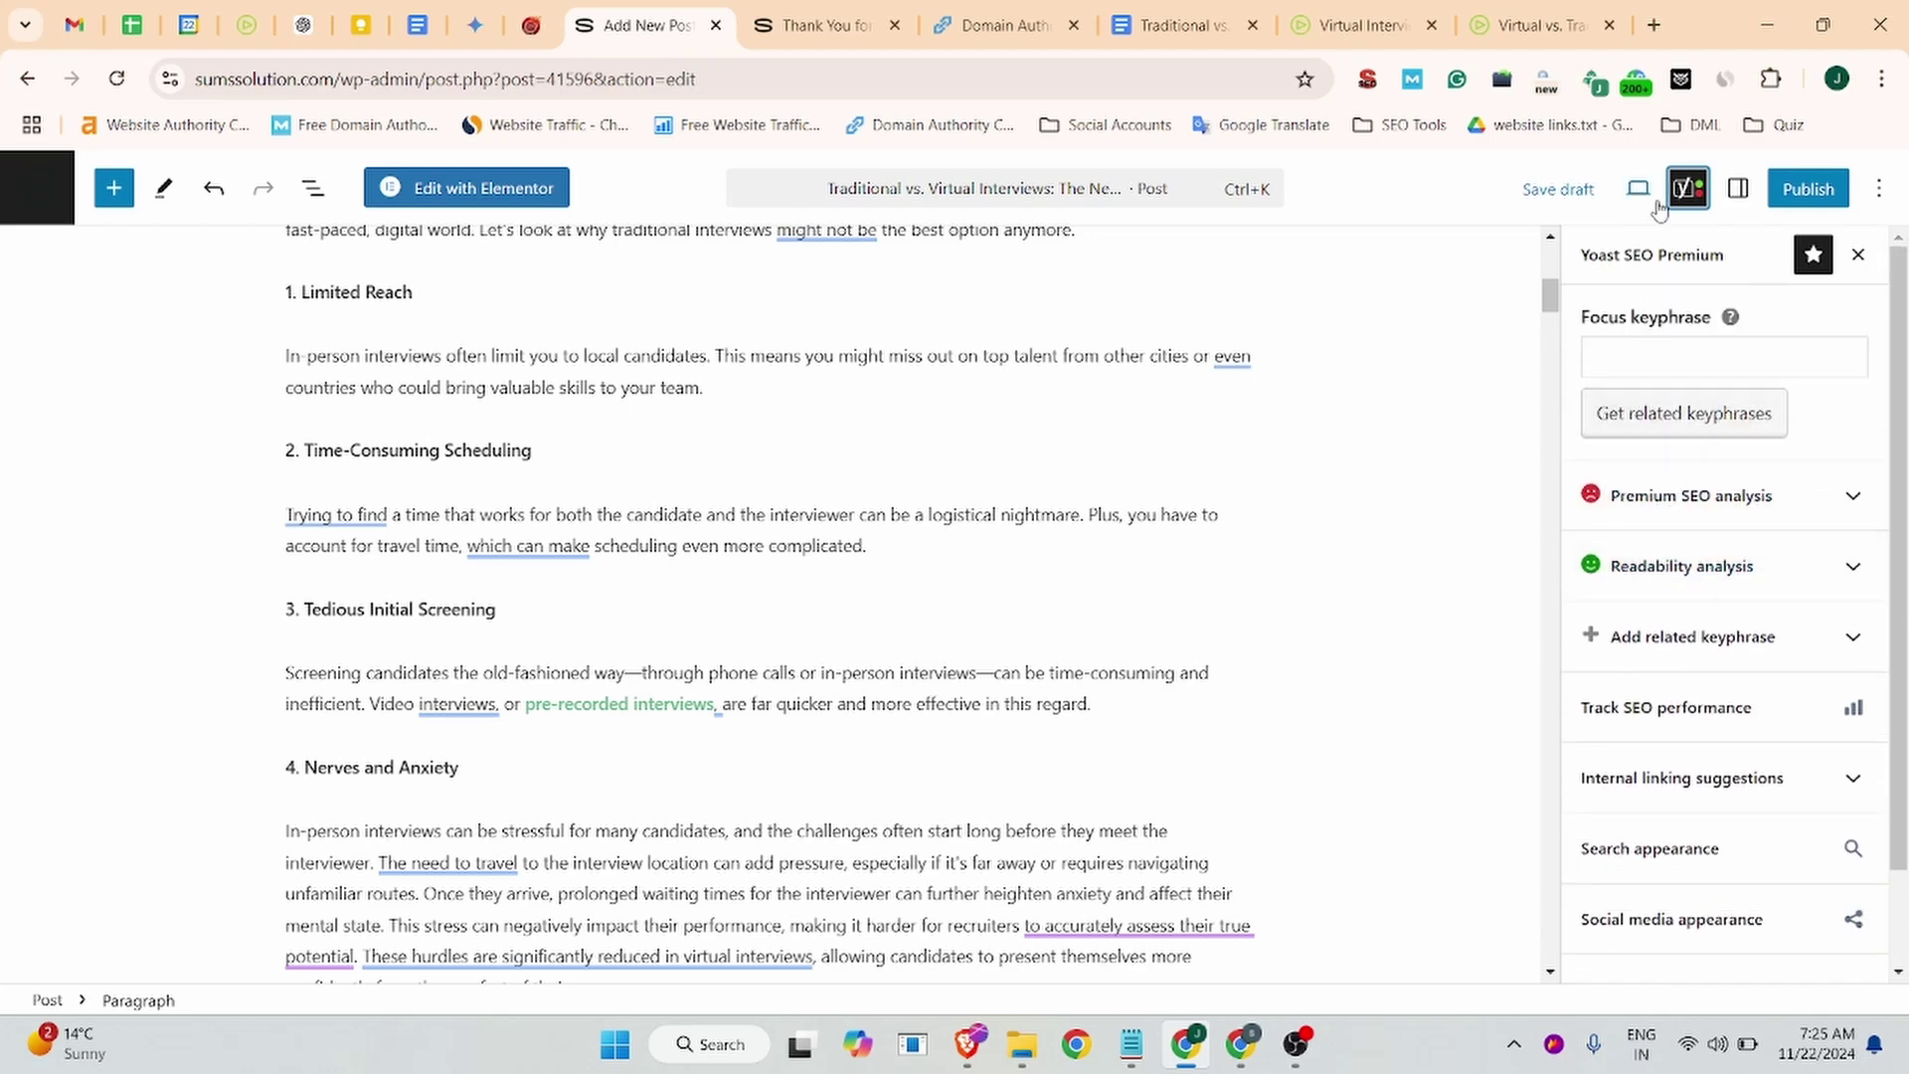
click(1659, 375)
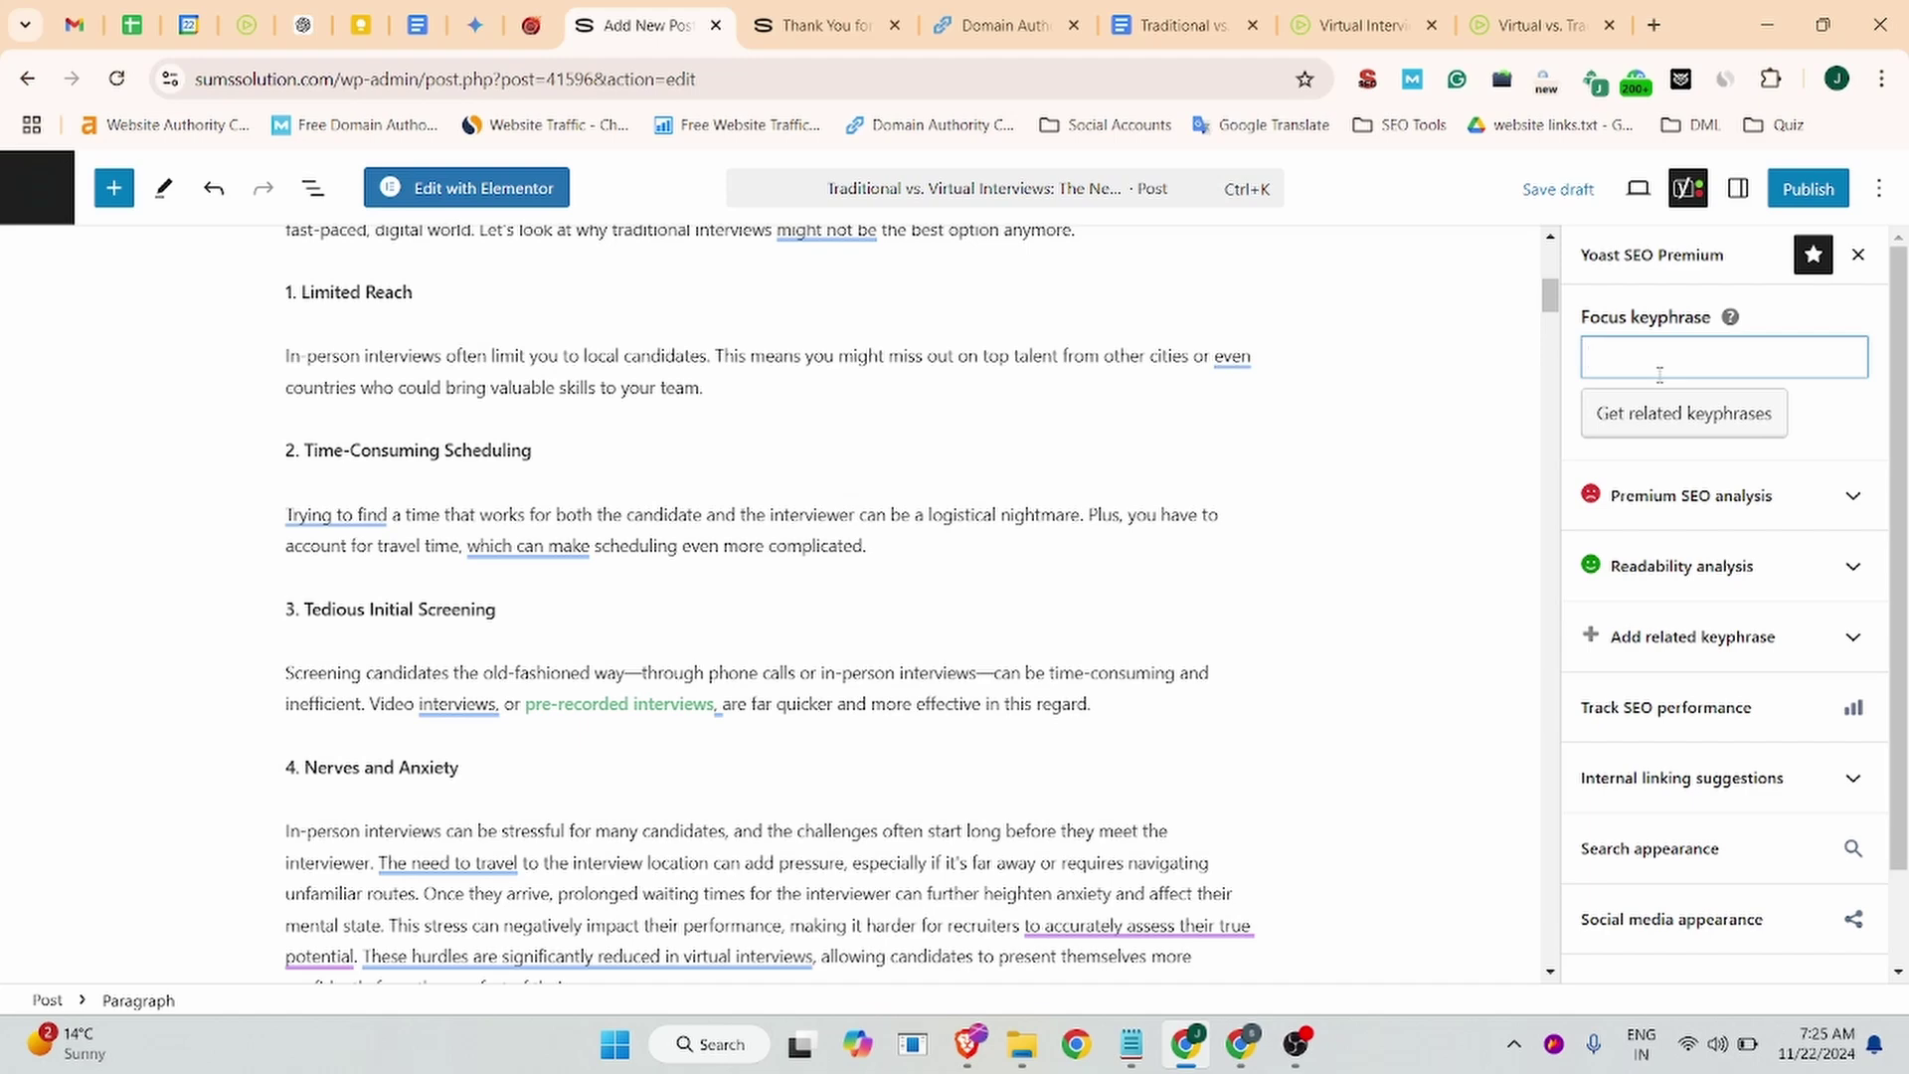
text(Traditional vs. Virtual Interviews)
scroll(1729, 557, down, 2)
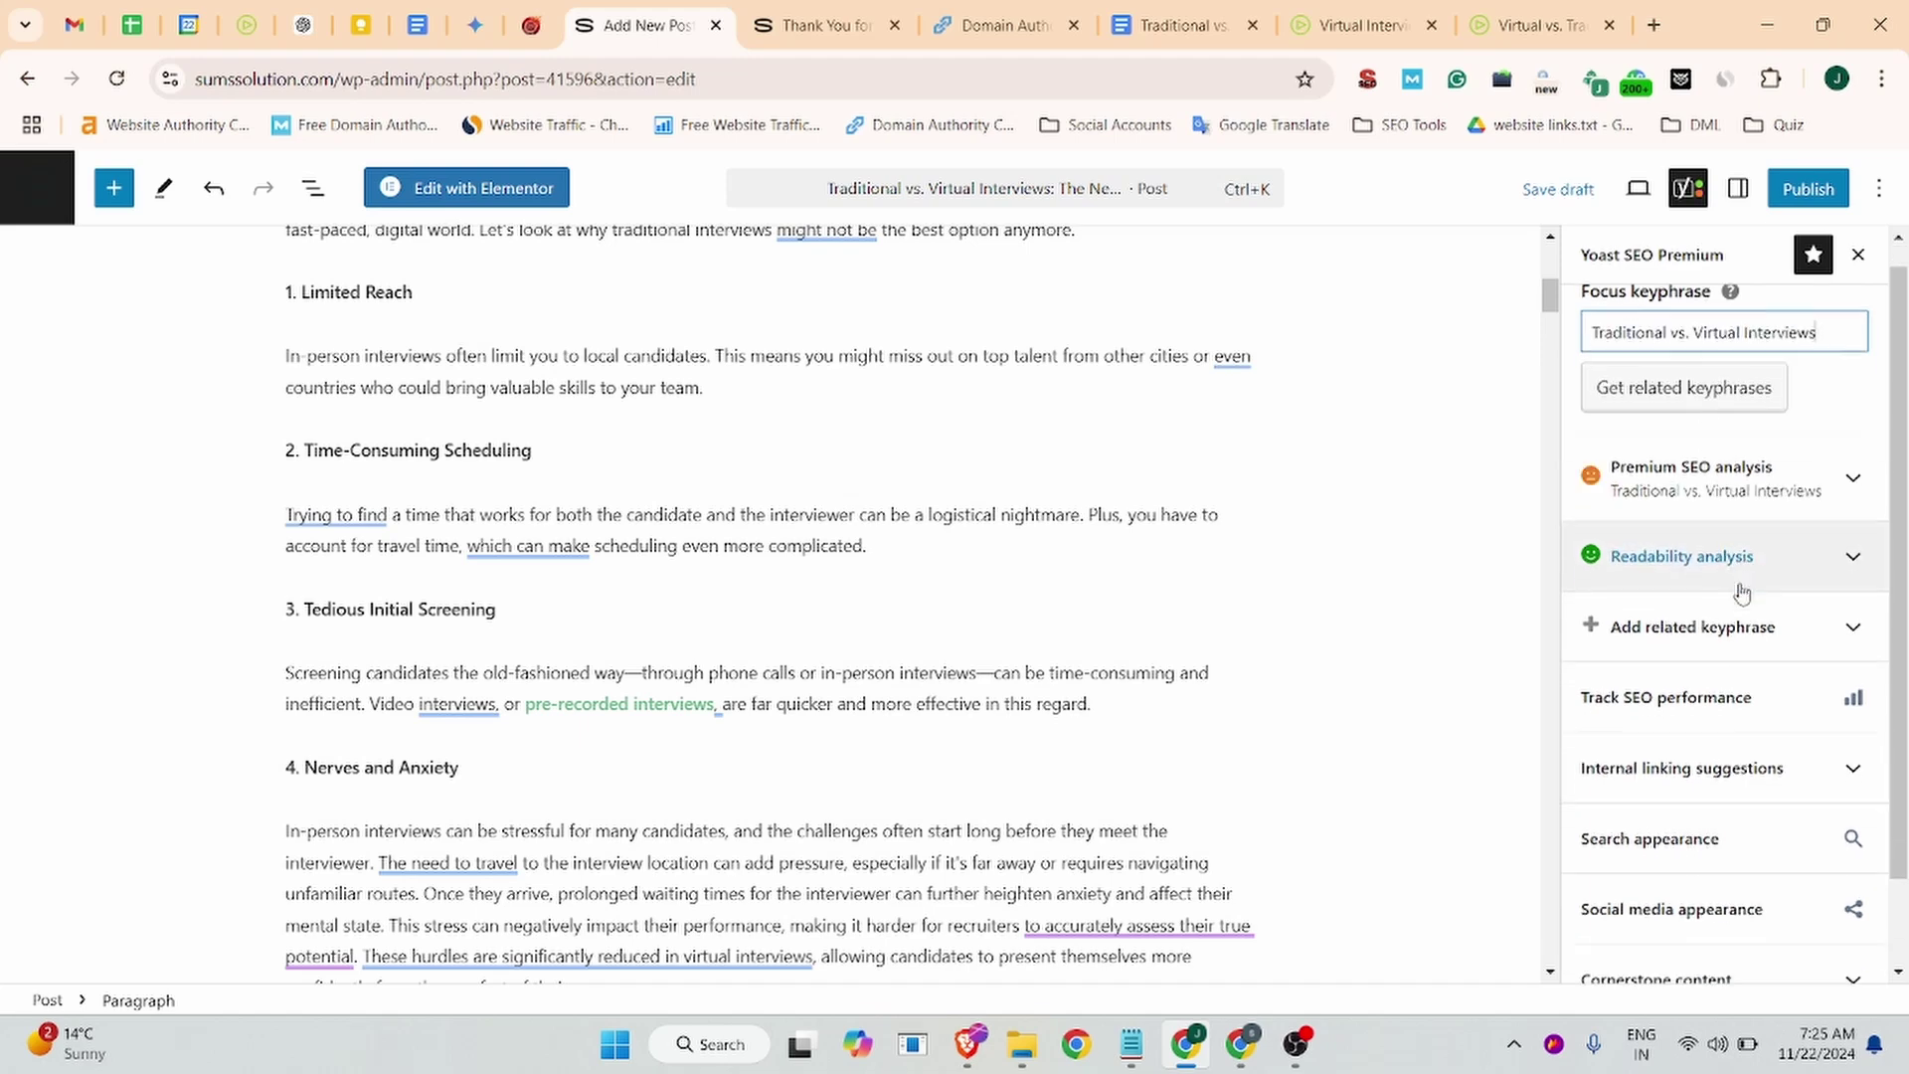
scroll(1730, 597, up, 1)
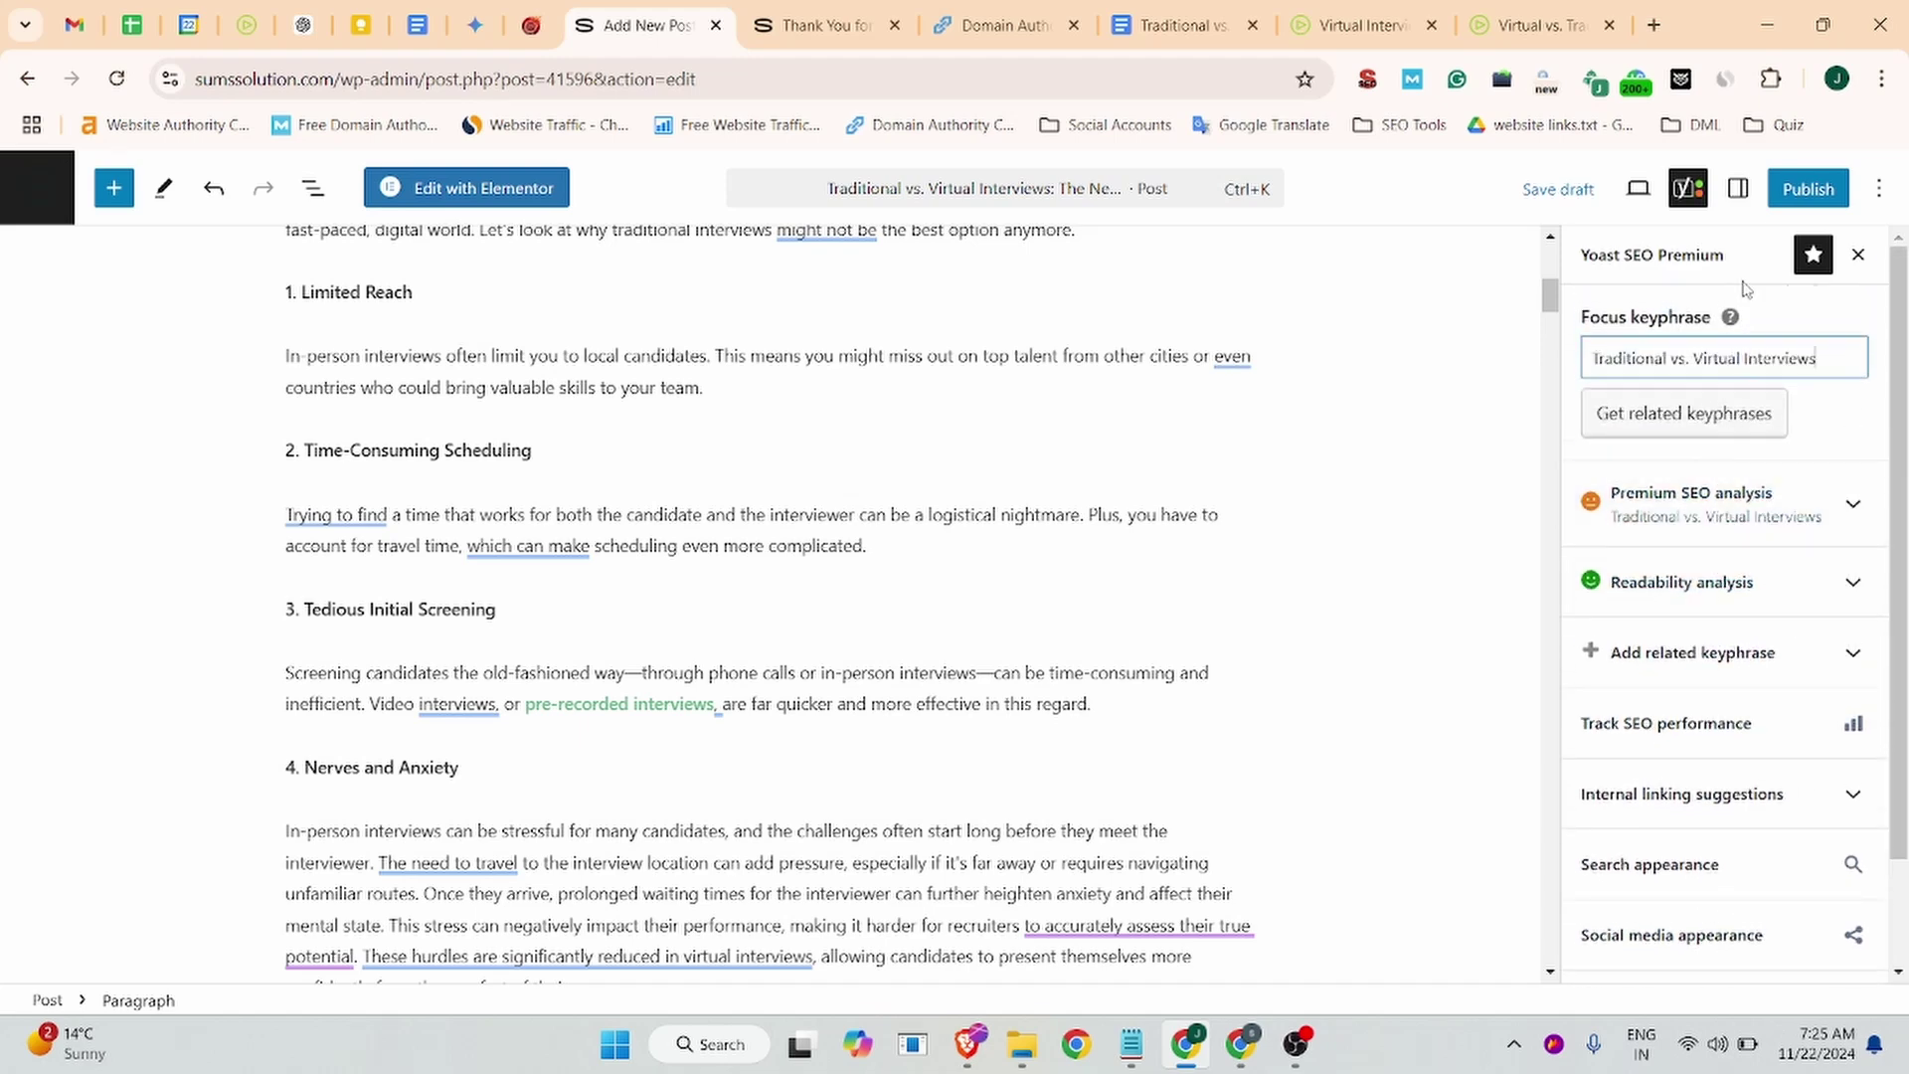
click(1689, 192)
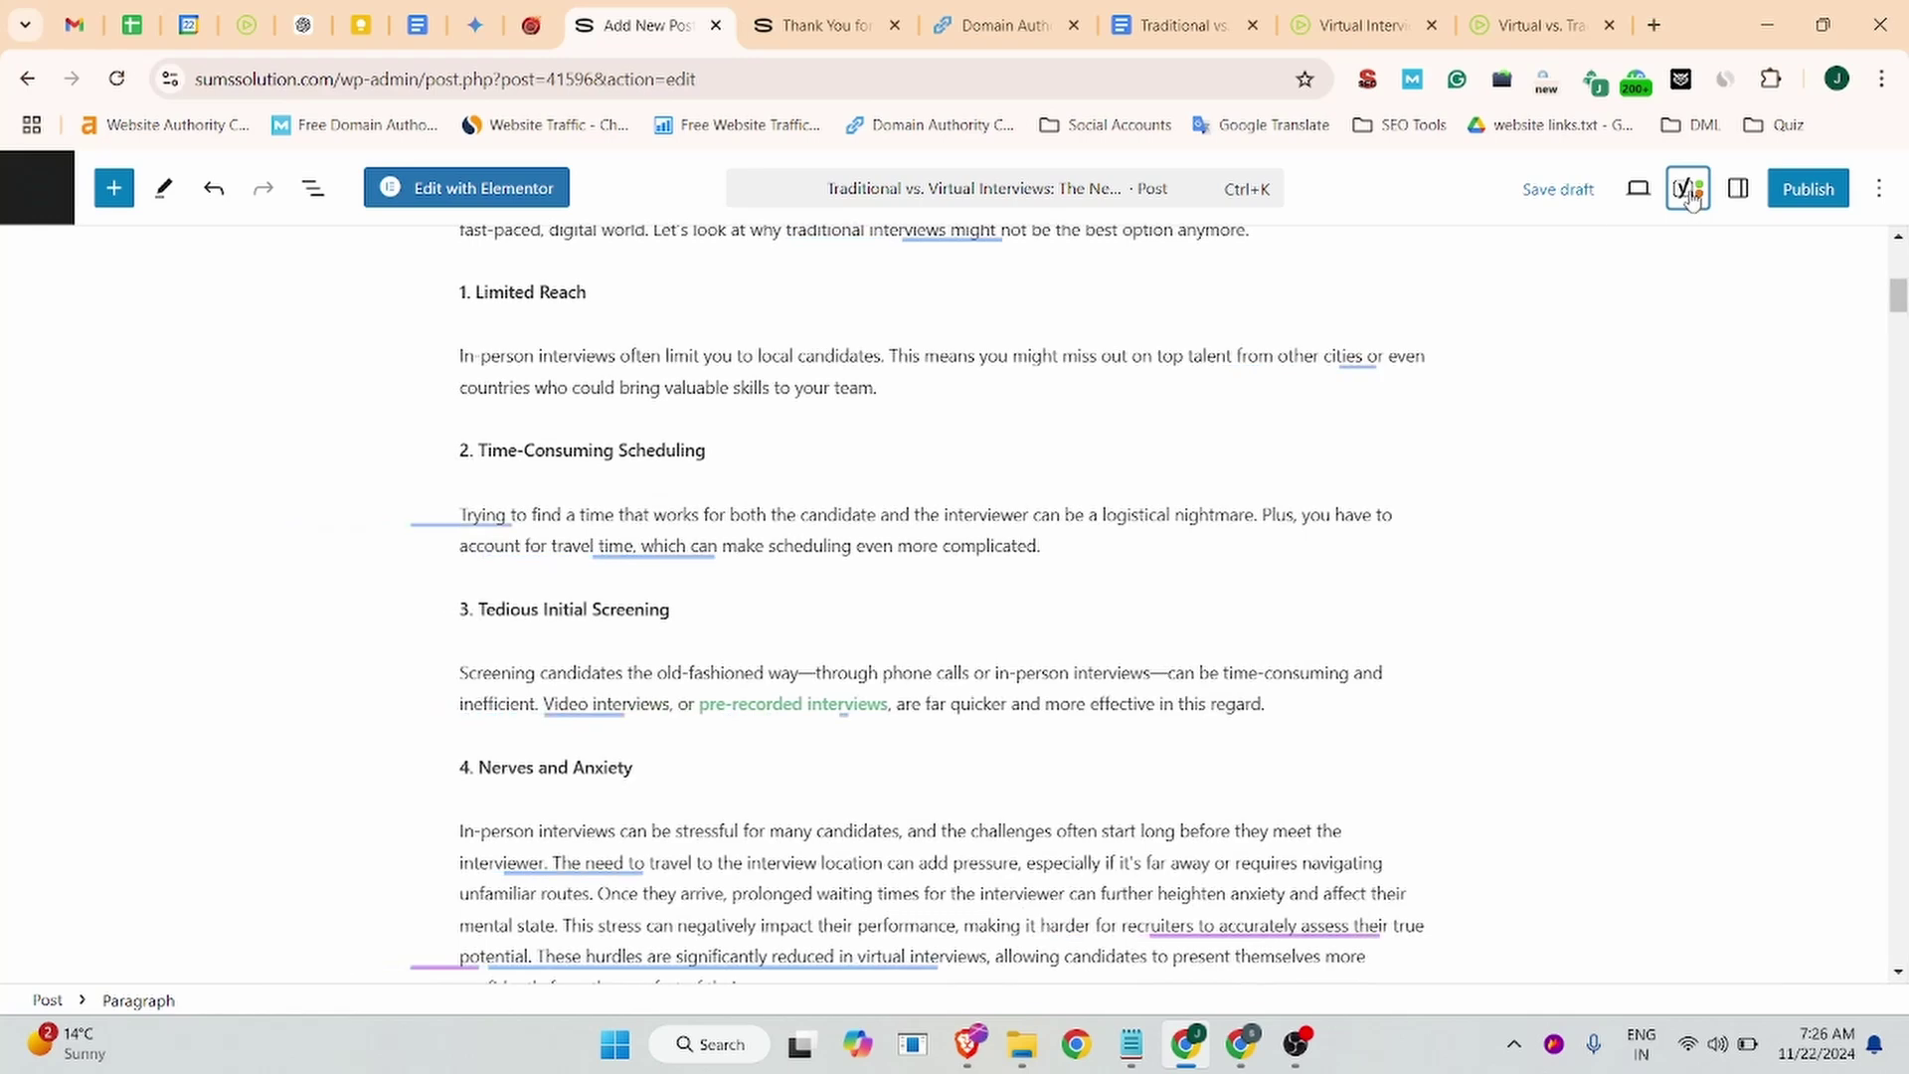
click(1689, 191)
Step: Check the post's settings, including its featured image, and publish the post immediately with public visibility
click(1738, 188)
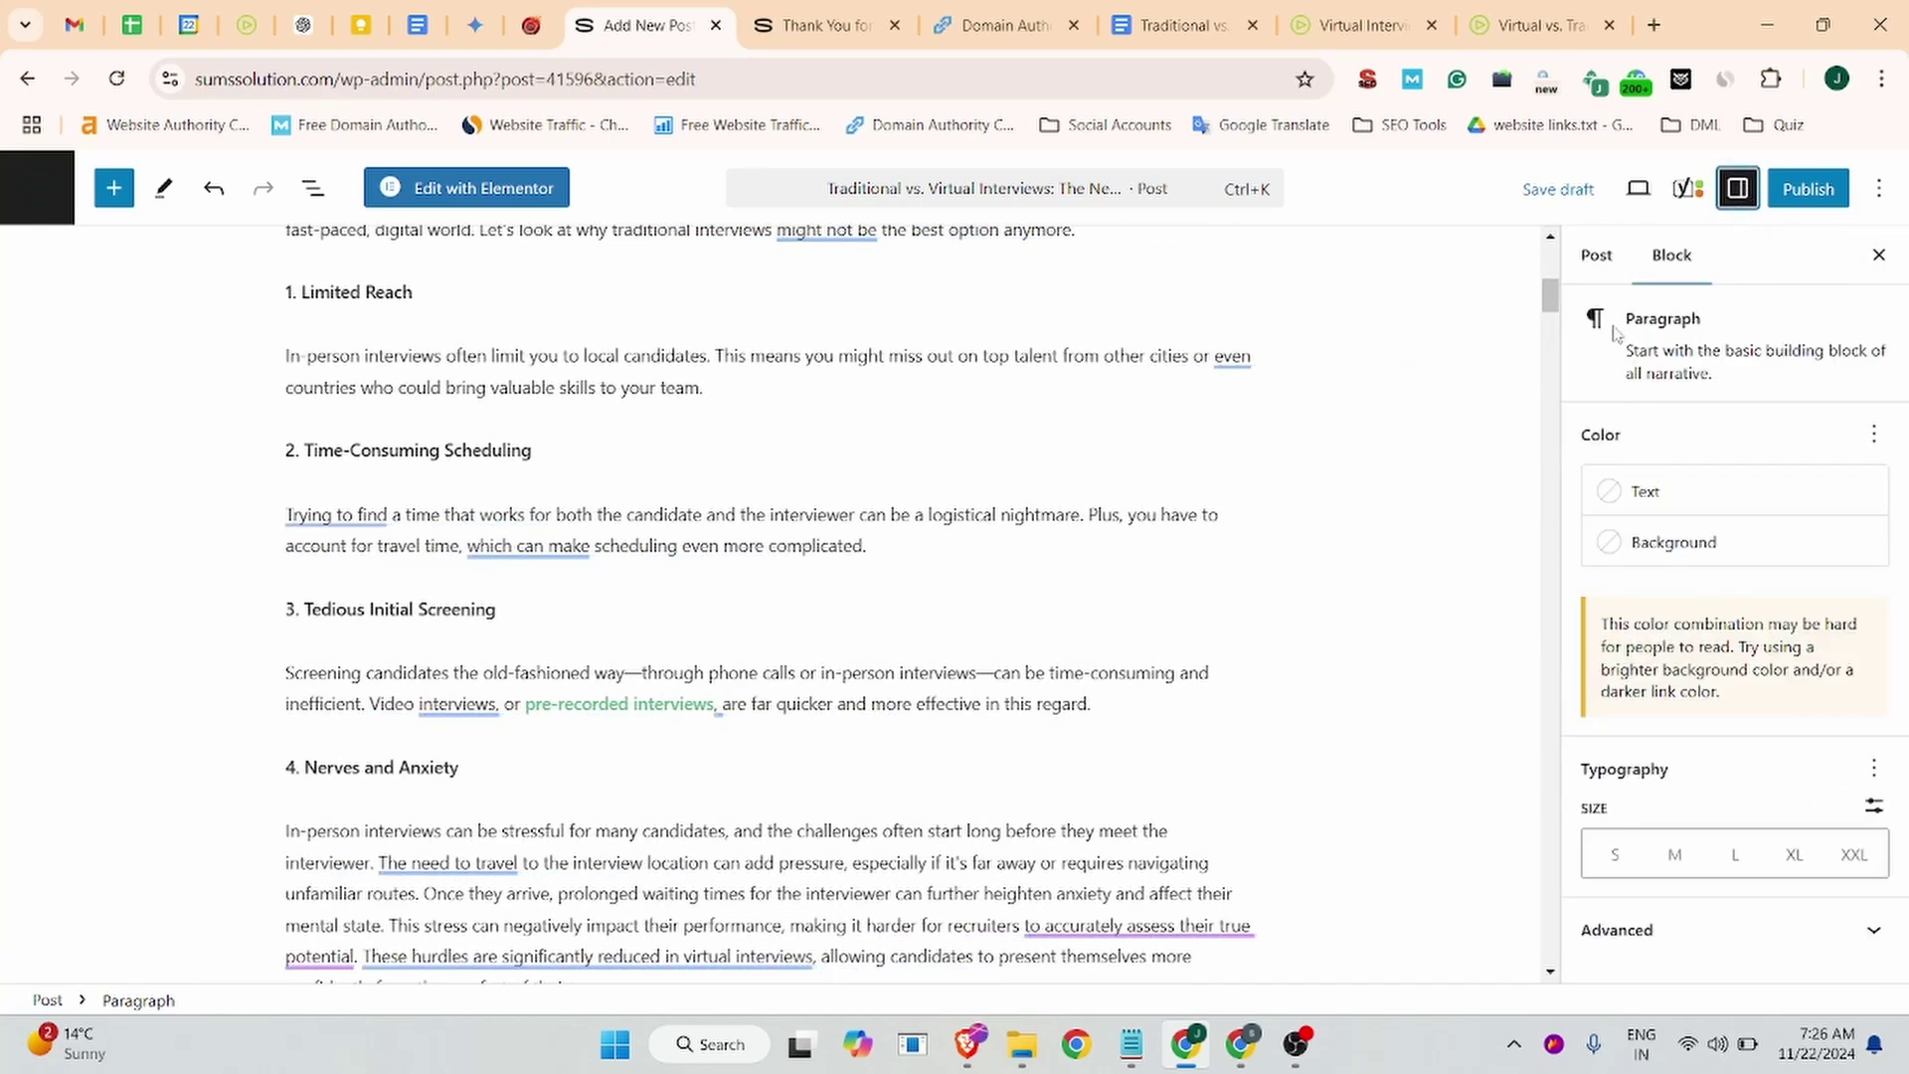
click(1596, 255)
scroll(1741, 611, down, 3)
scroll(1740, 611, up, 4)
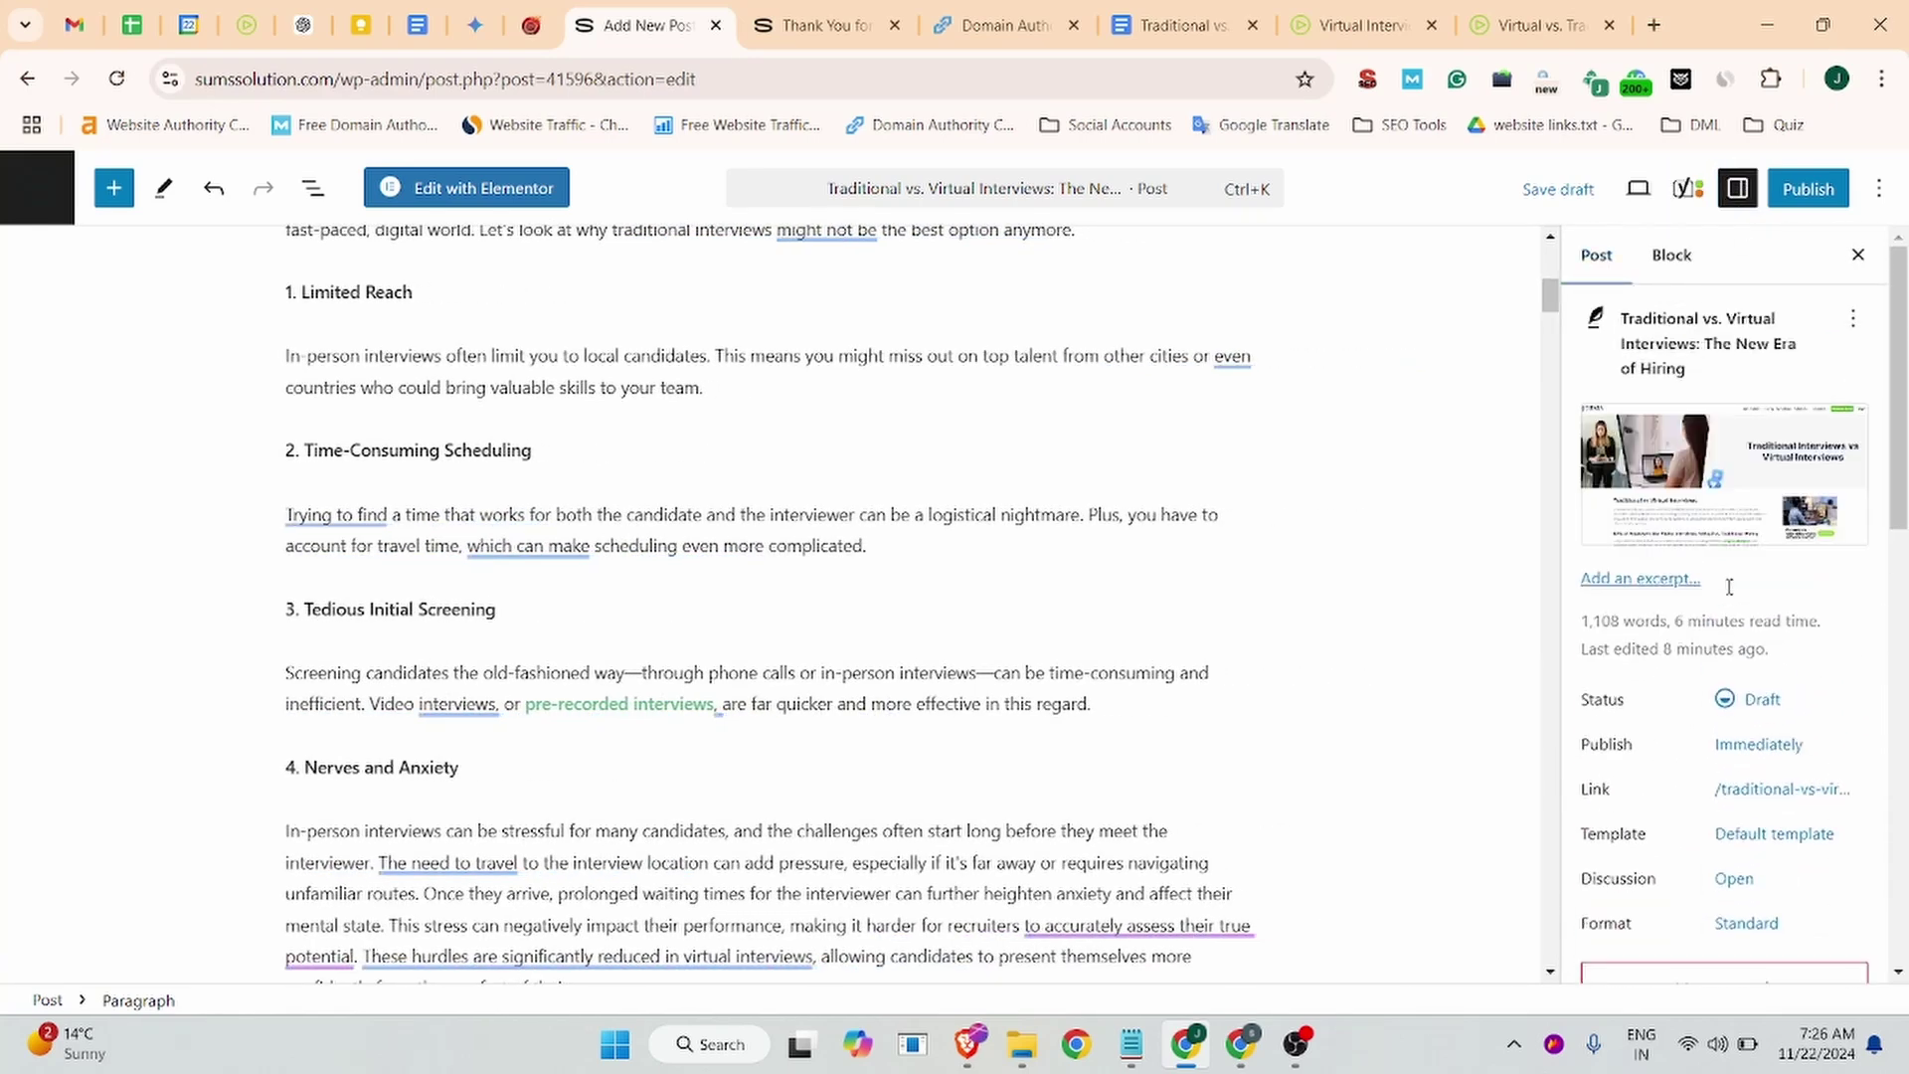
scroll(1676, 495, down, 10)
scroll(1632, 661, down, 1)
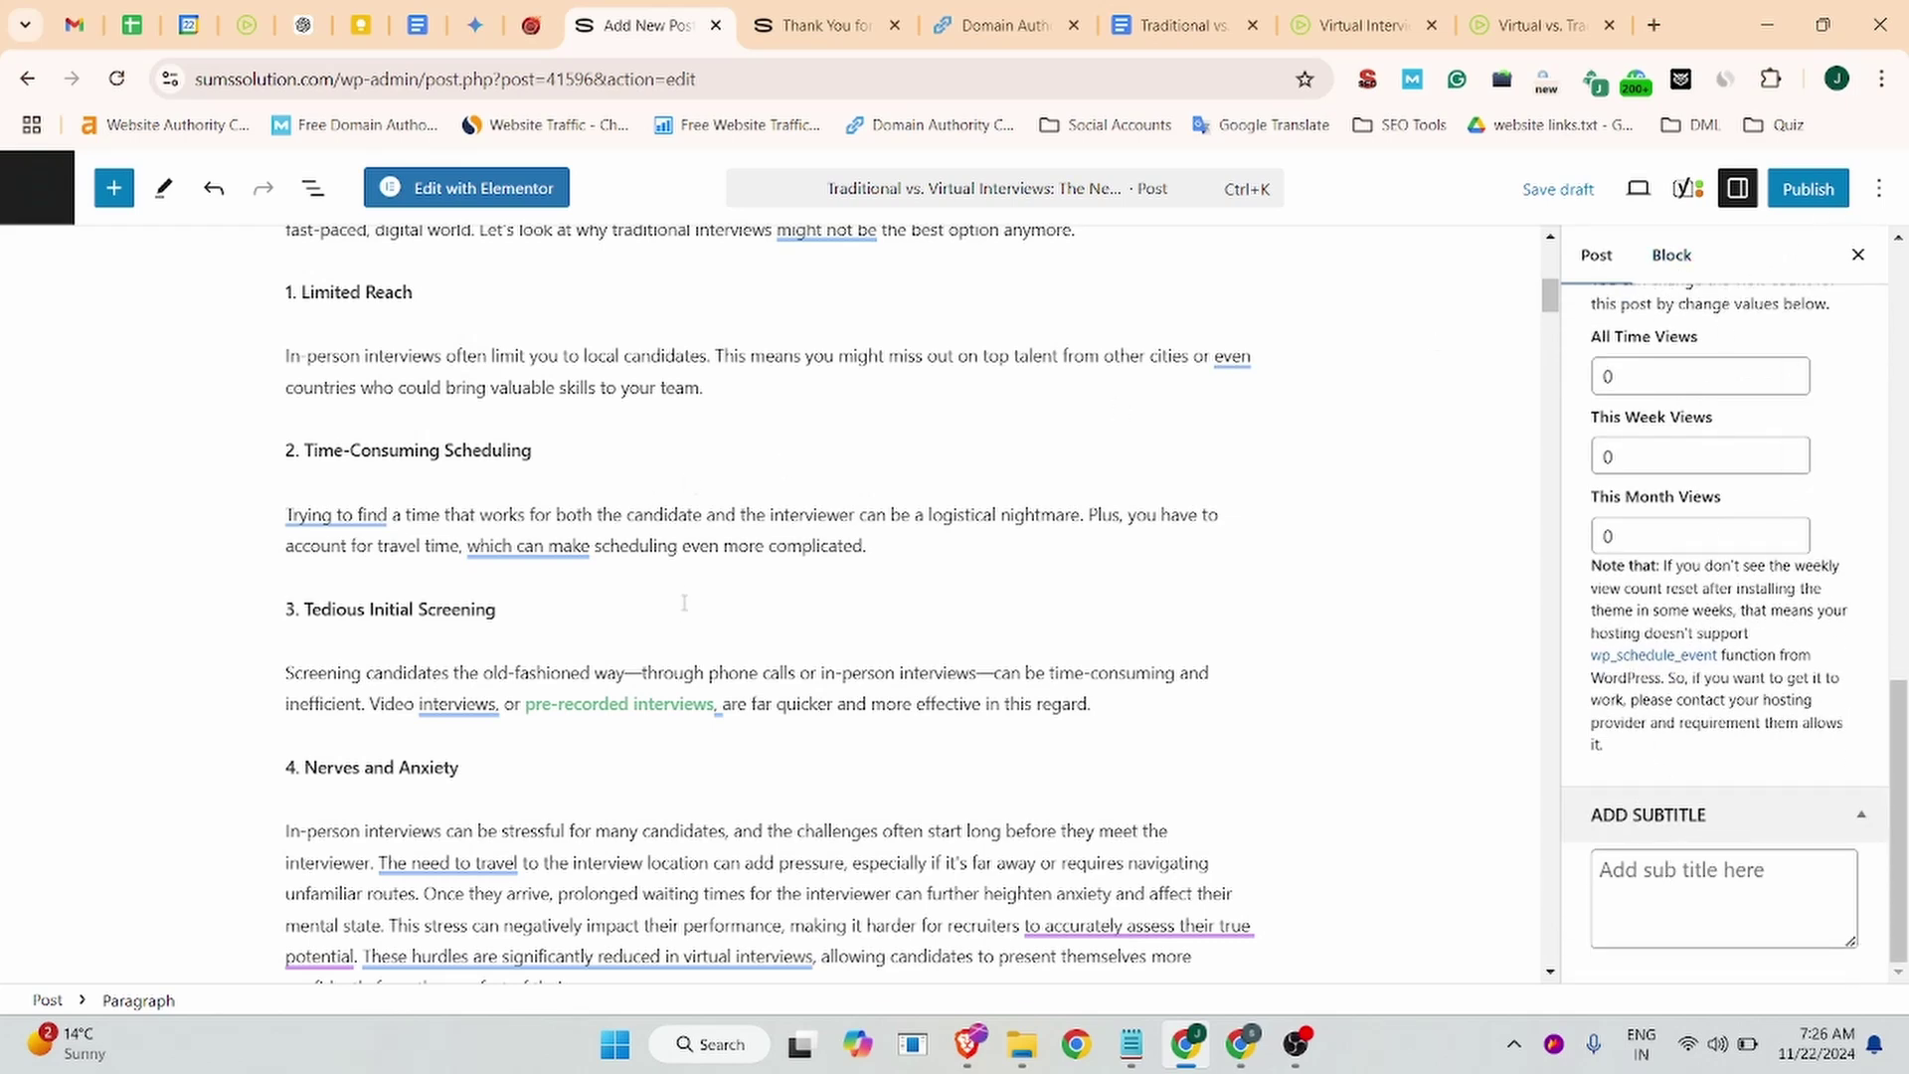
click(1795, 192)
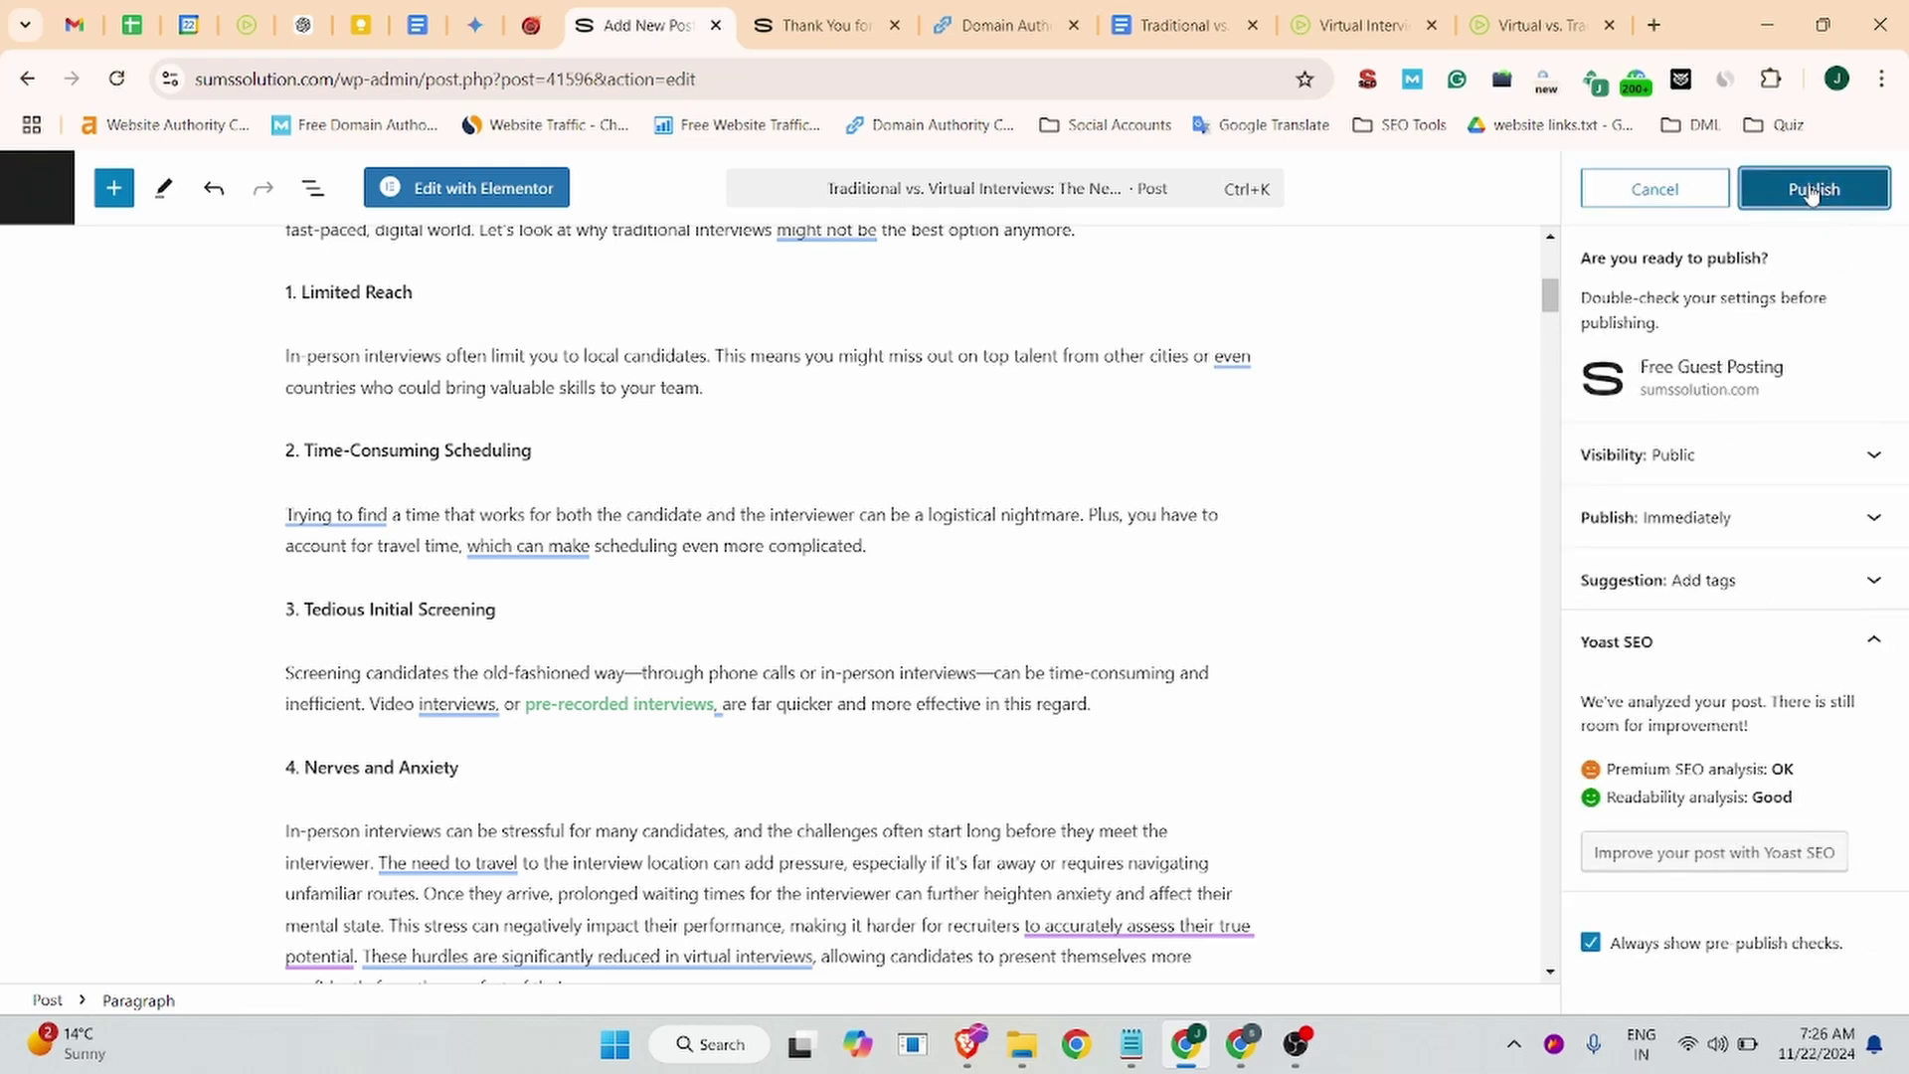
click(1811, 192)
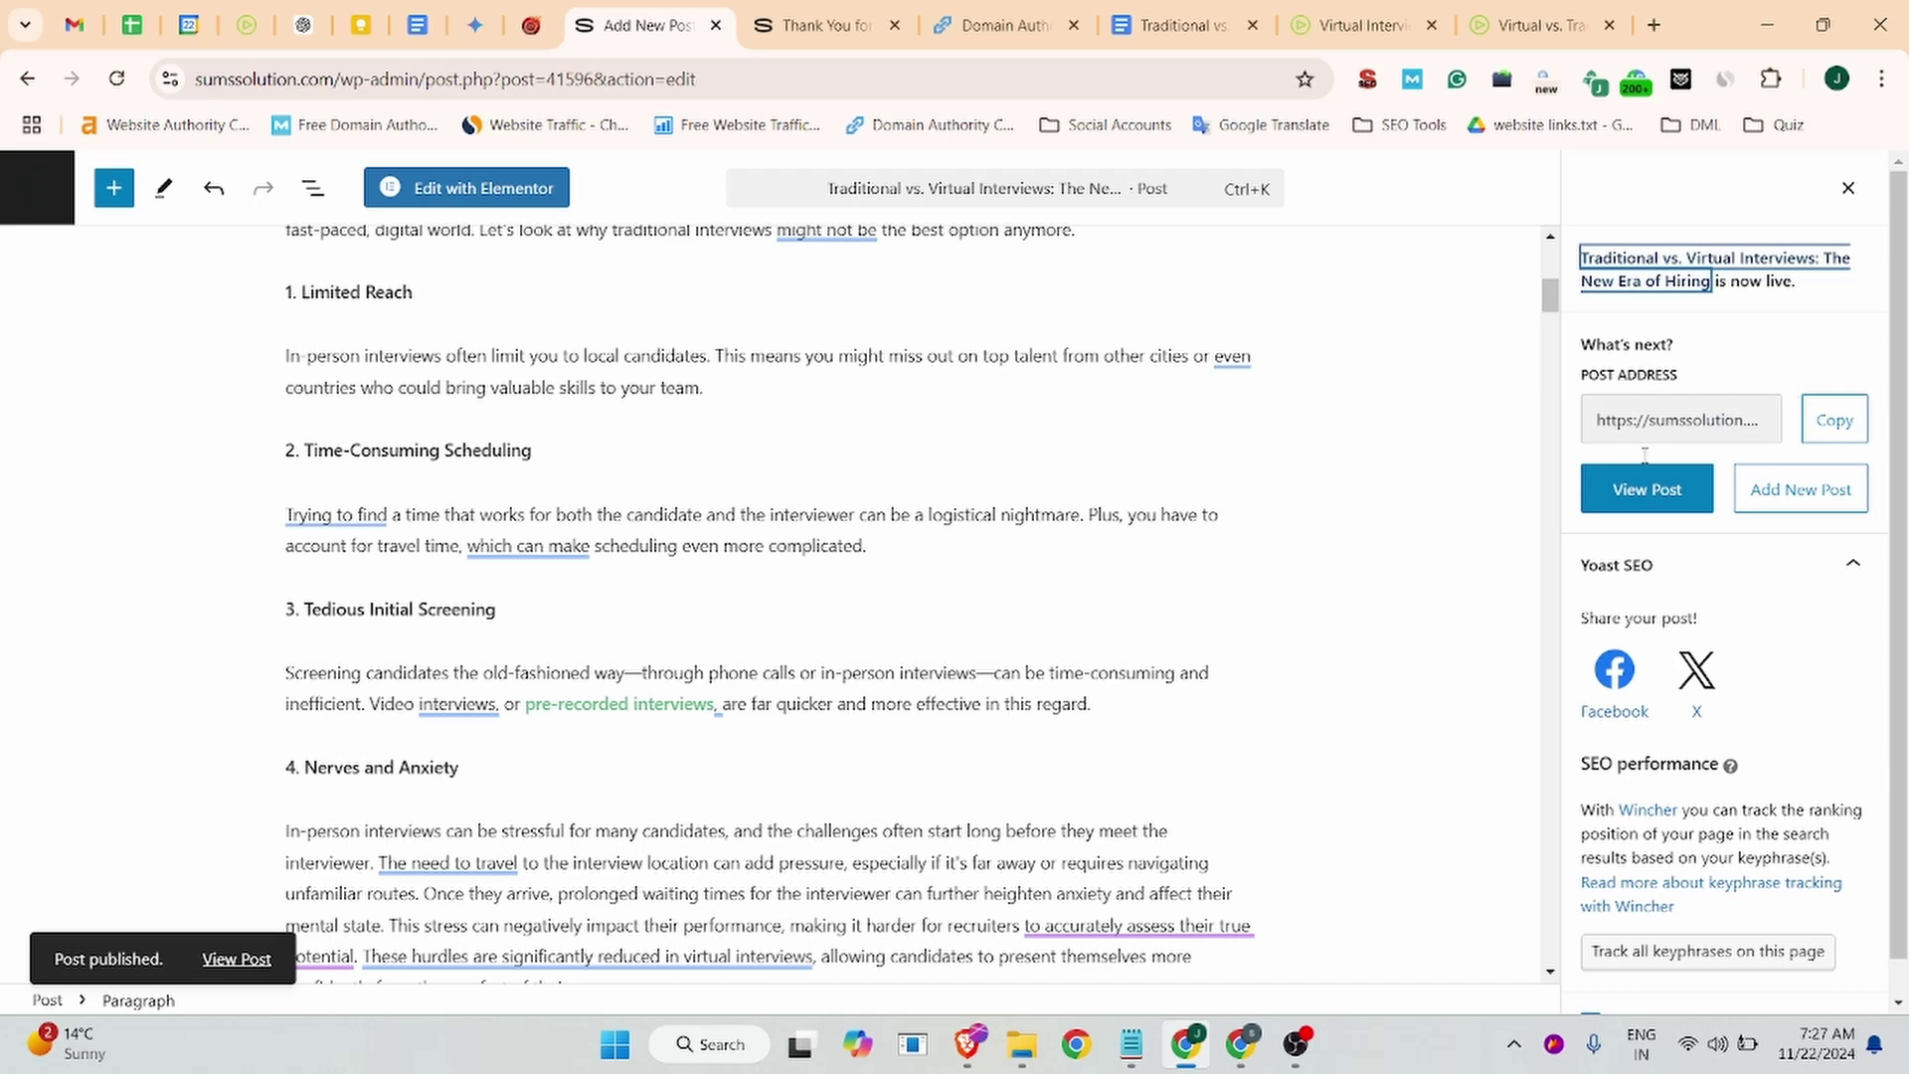
Step: View the published post and load its copied web address in a new Incognito window
click(1669, 492)
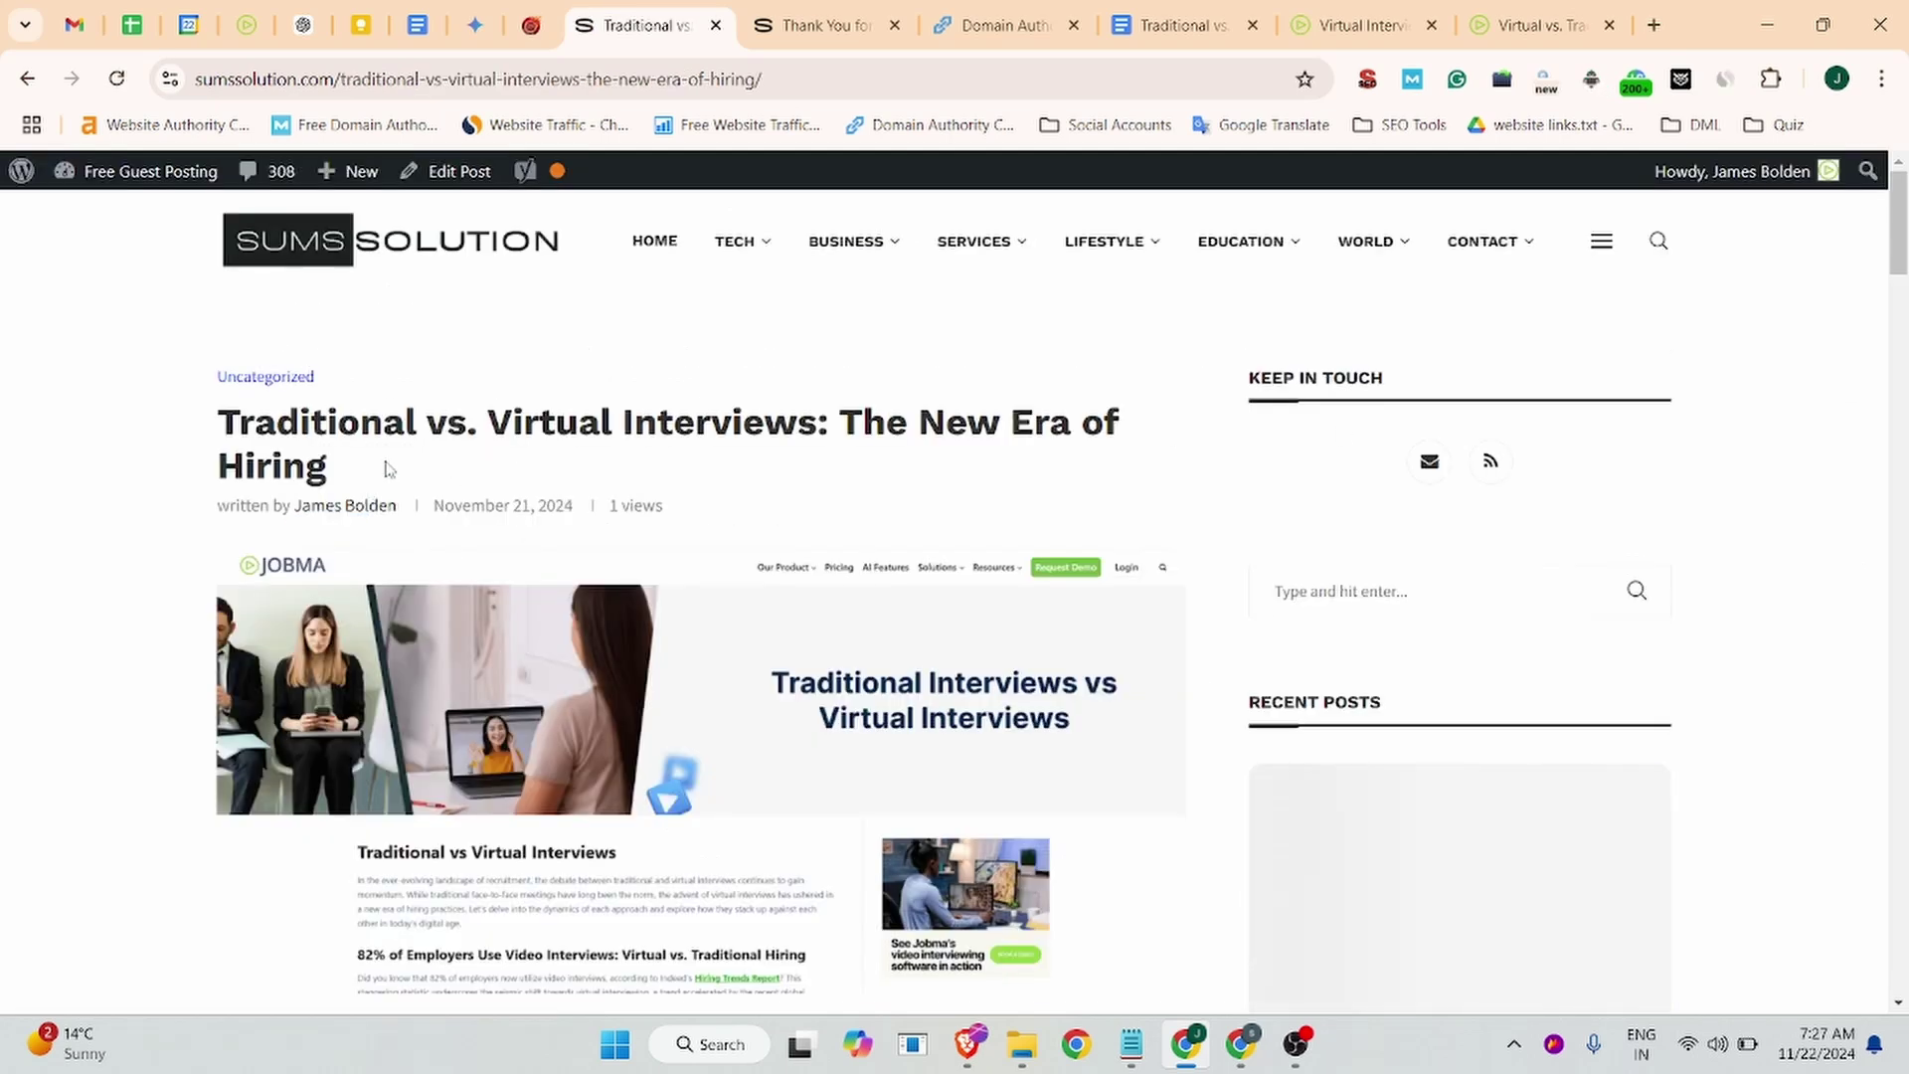
scroll(377, 539, down, 6)
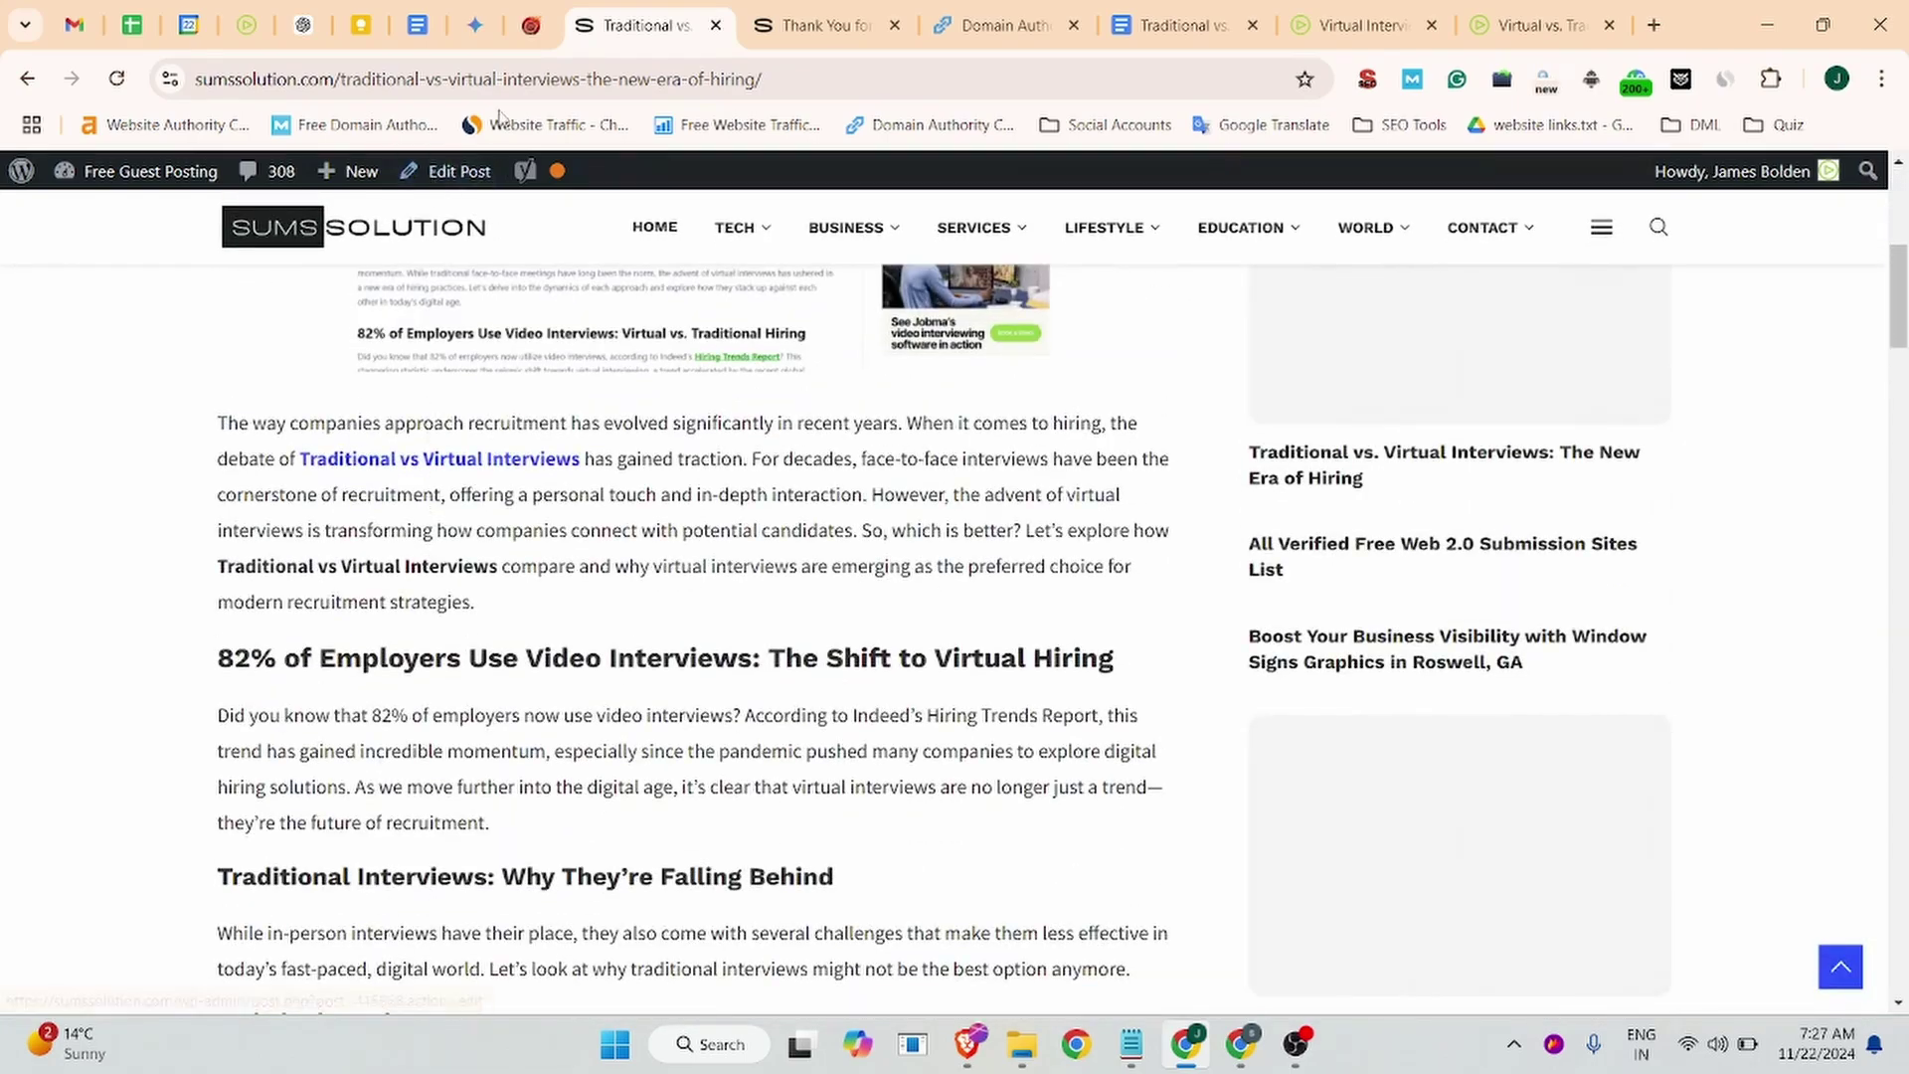
click(518, 79)
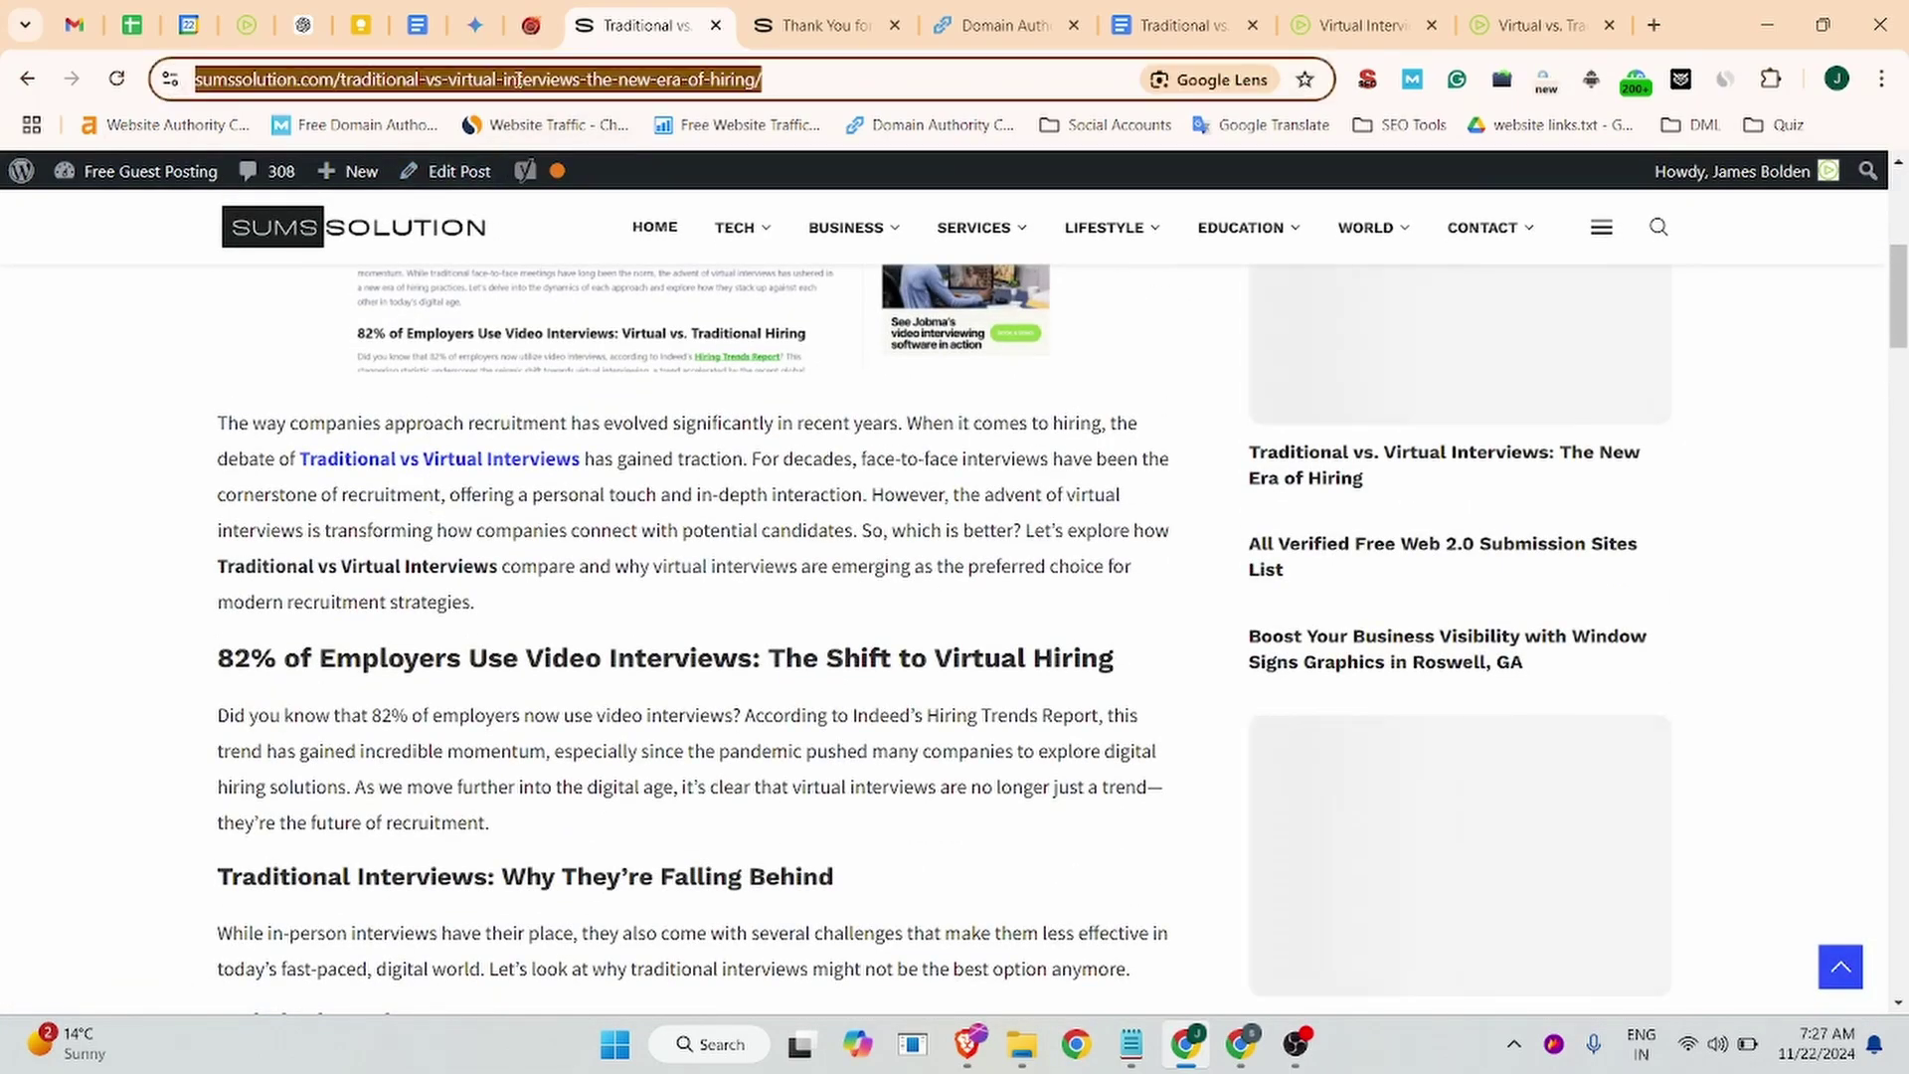
key(ctrl+c)
key(ctrl+shift+n)
key(ctrl+v)
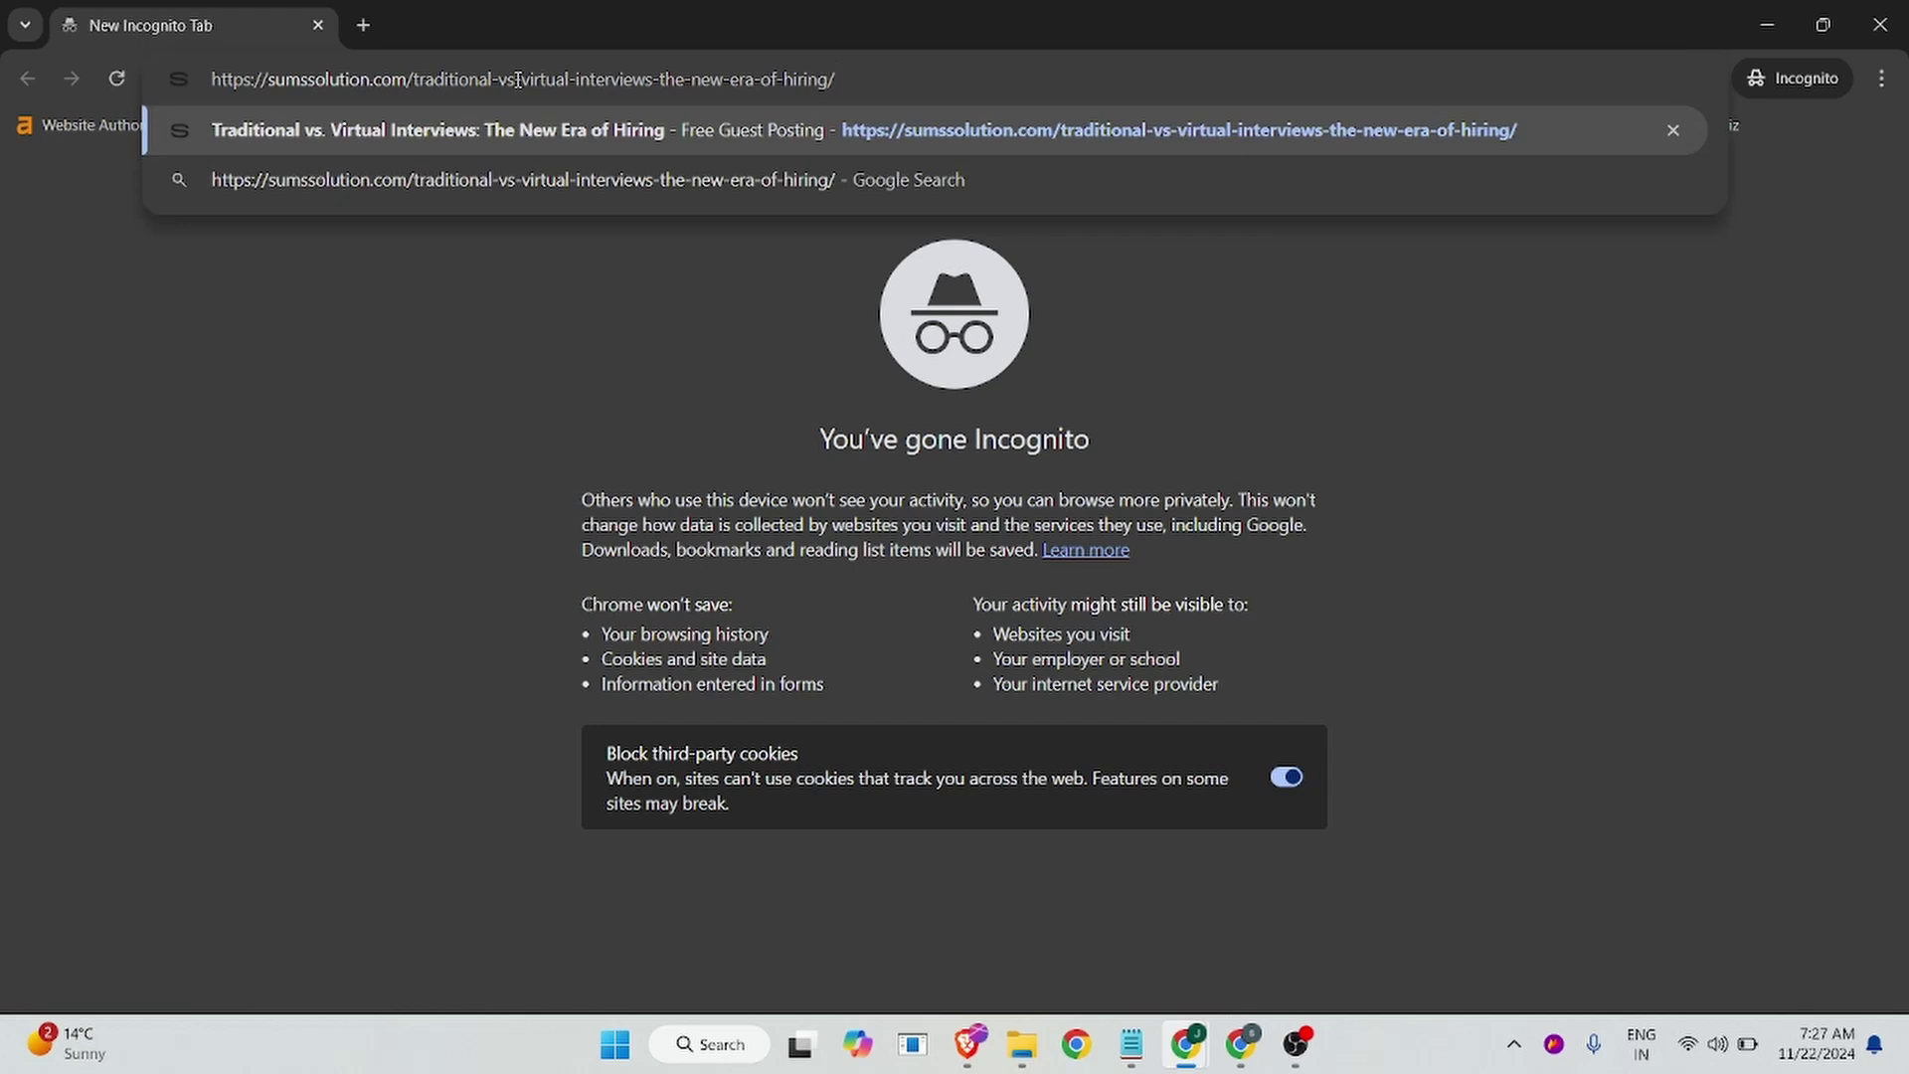
key(Return)
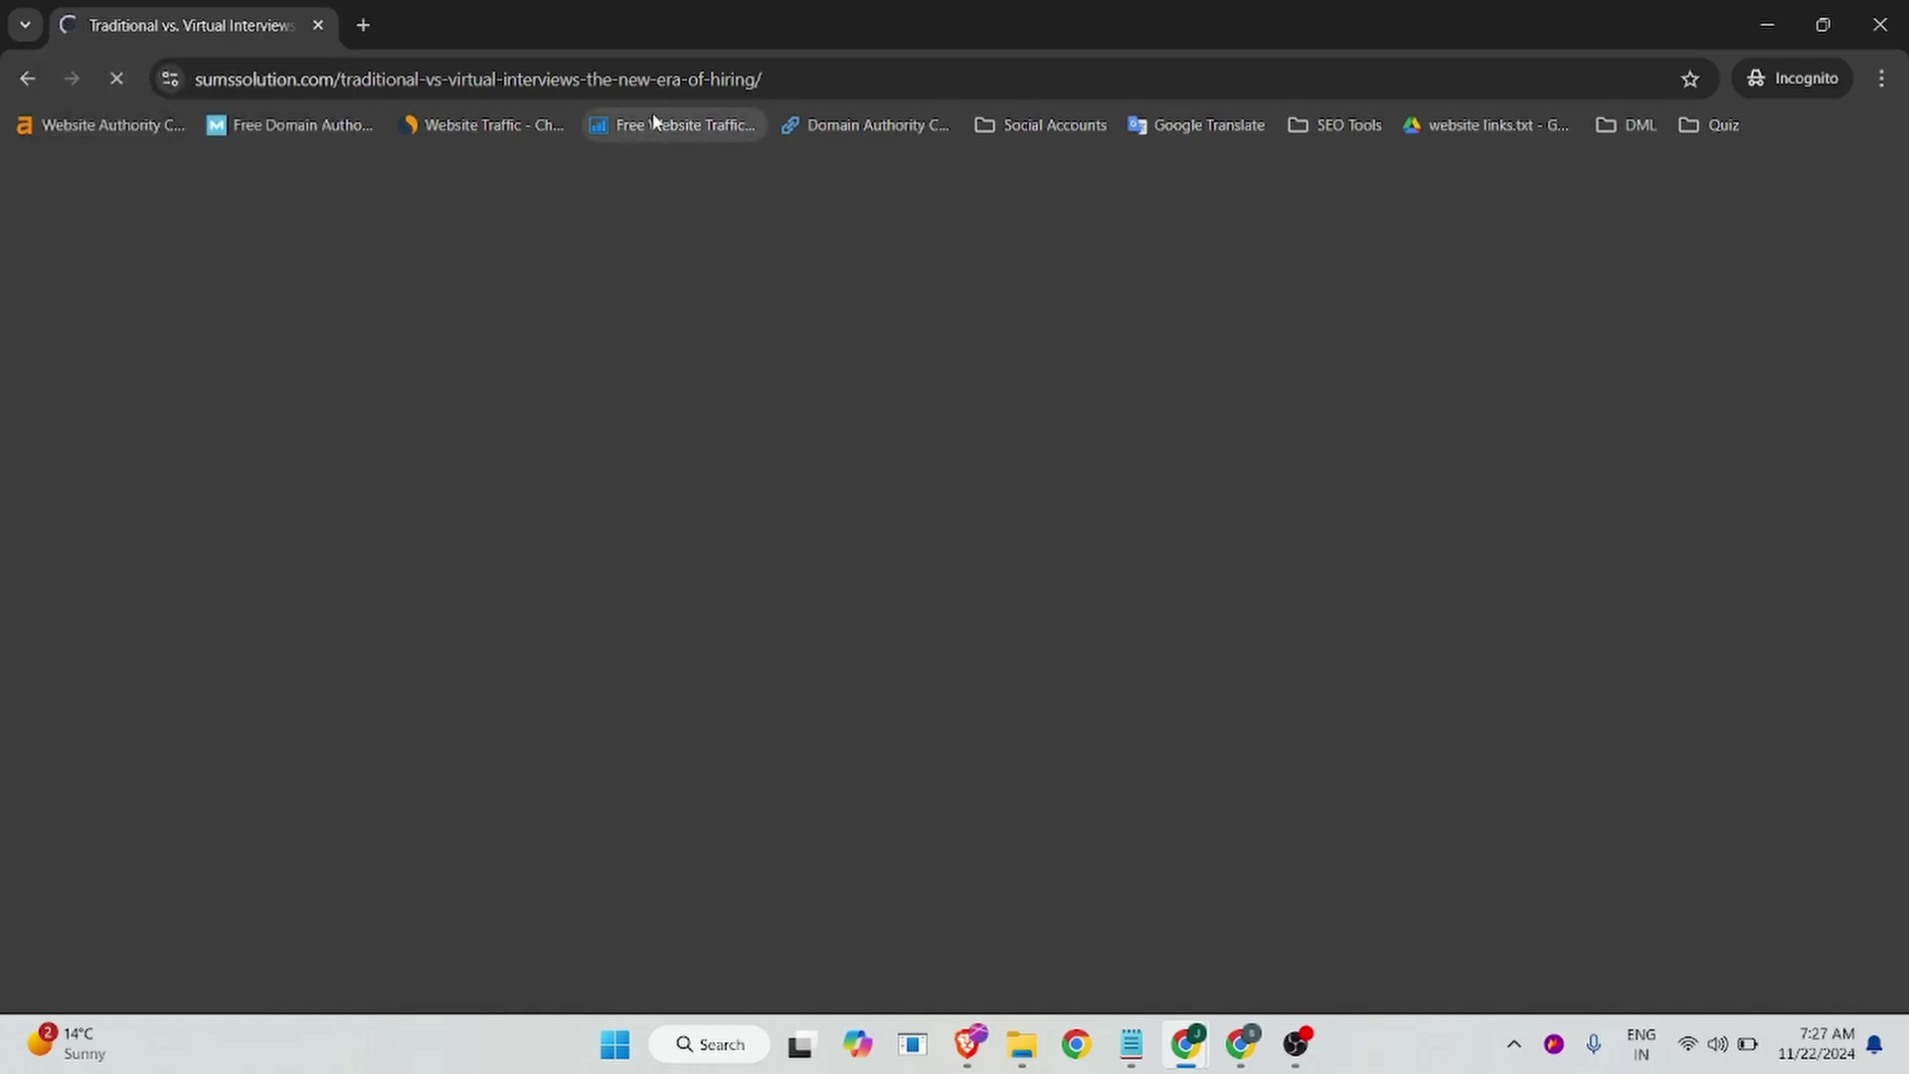
Step: Inspect the HTML of the "Traditional vs Virtual Interviews" link in the opening paragraph, then return to the beginning of the article
scroll(424, 305, down, 7)
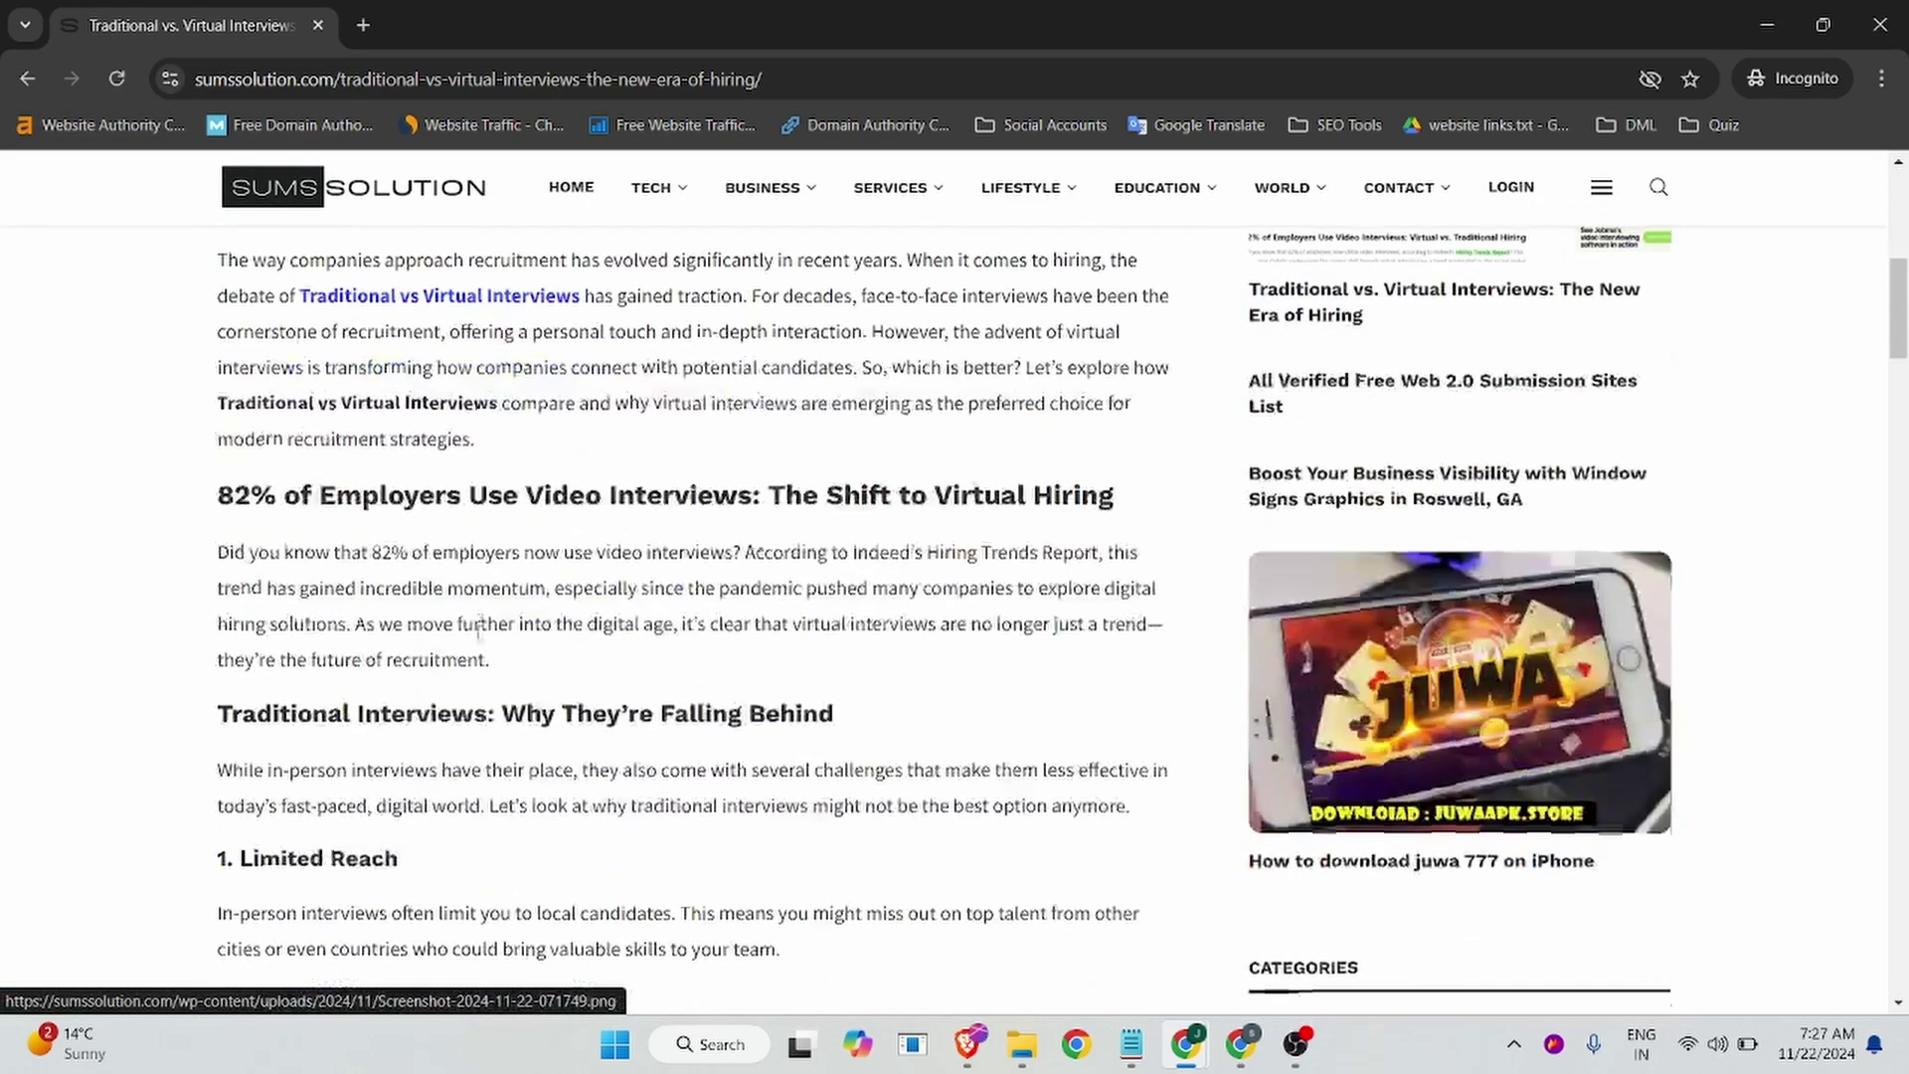
right_click(425, 305)
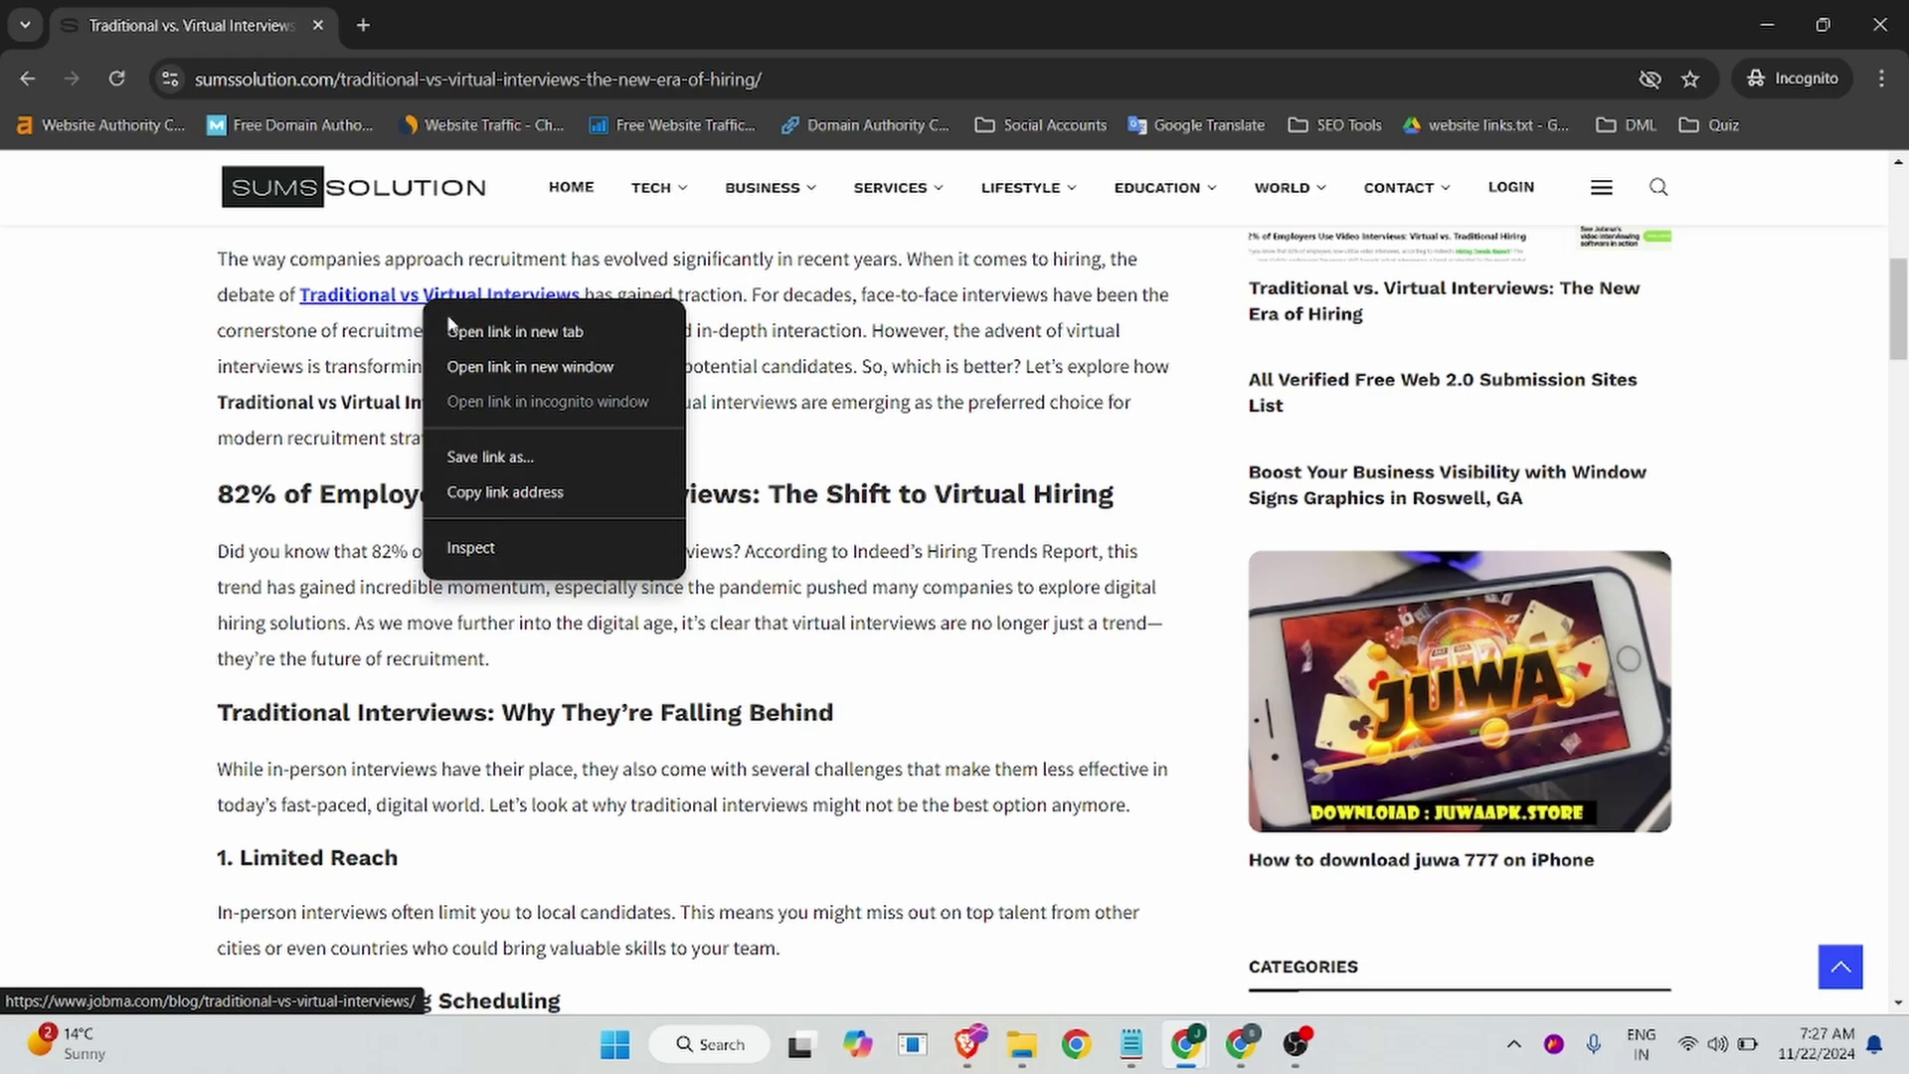
click(507, 549)
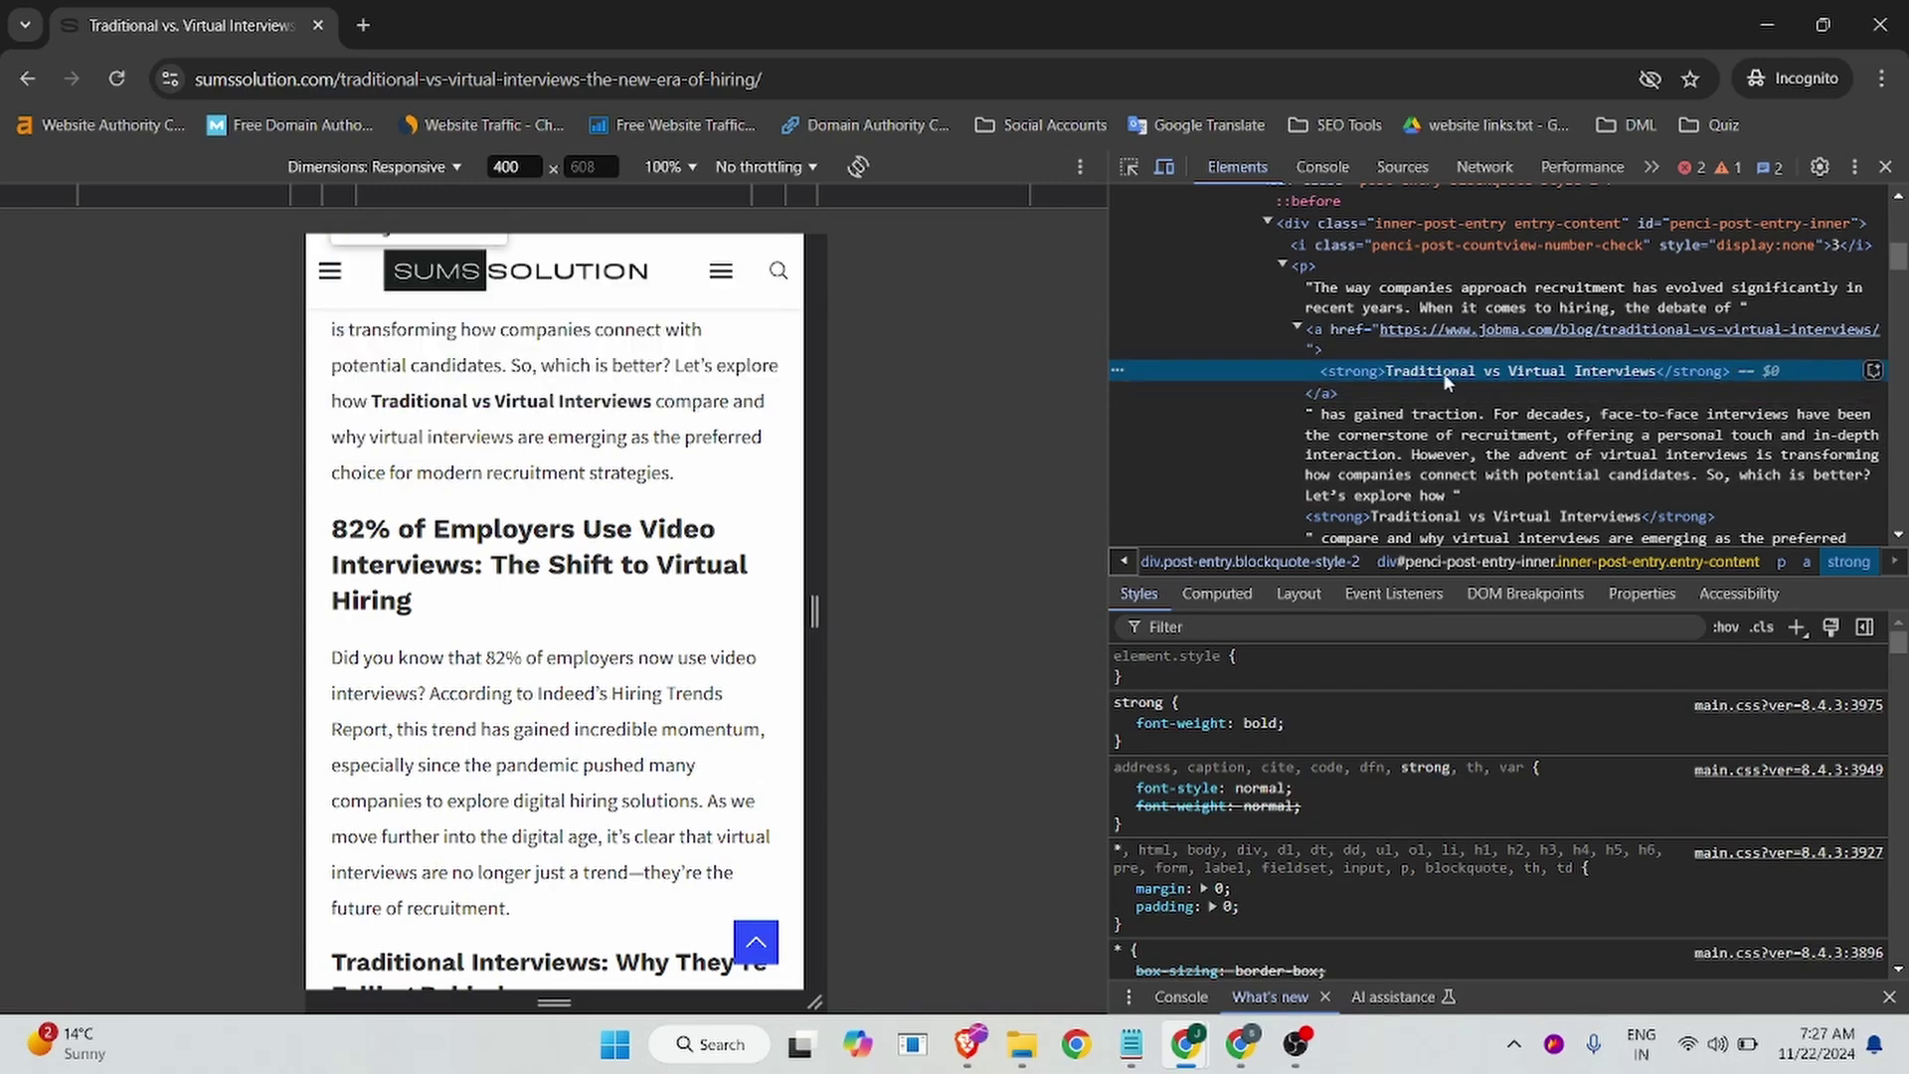
click(1885, 166)
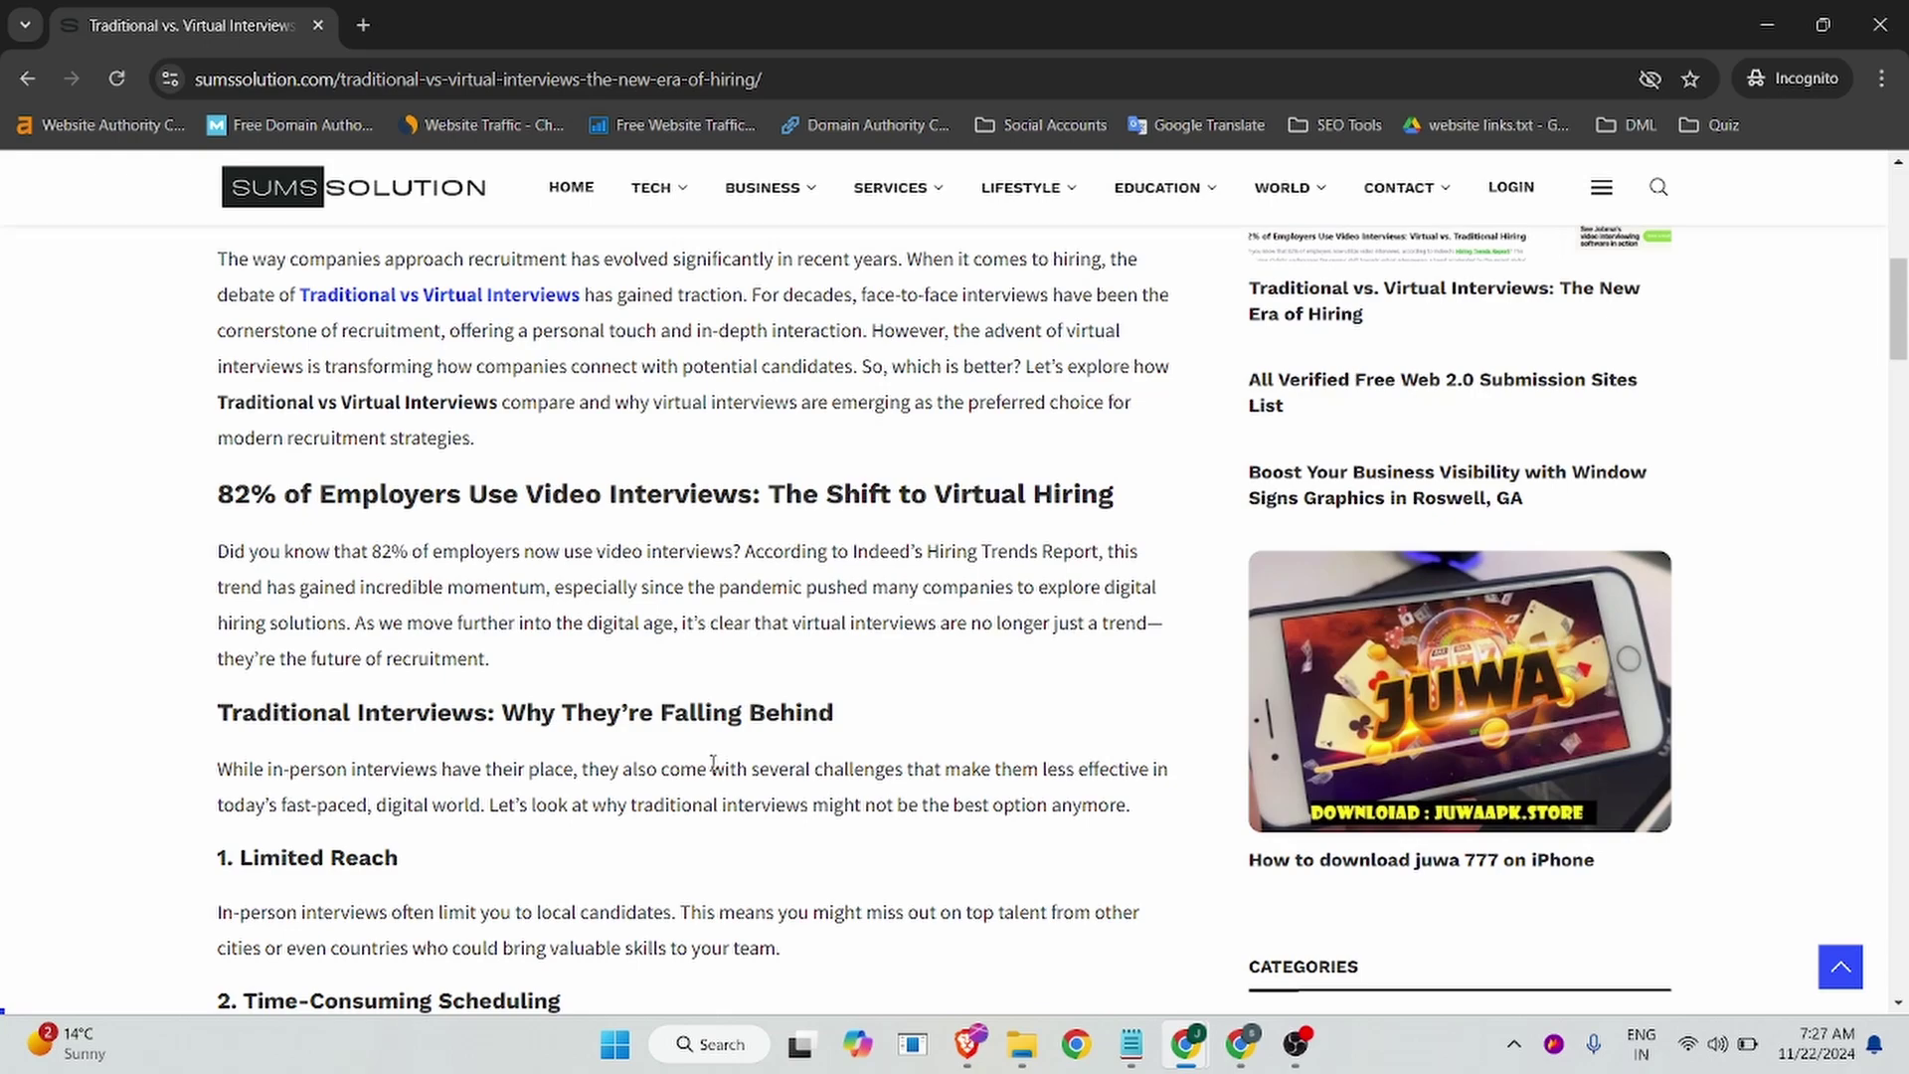
scroll(692, 654, up, 8)
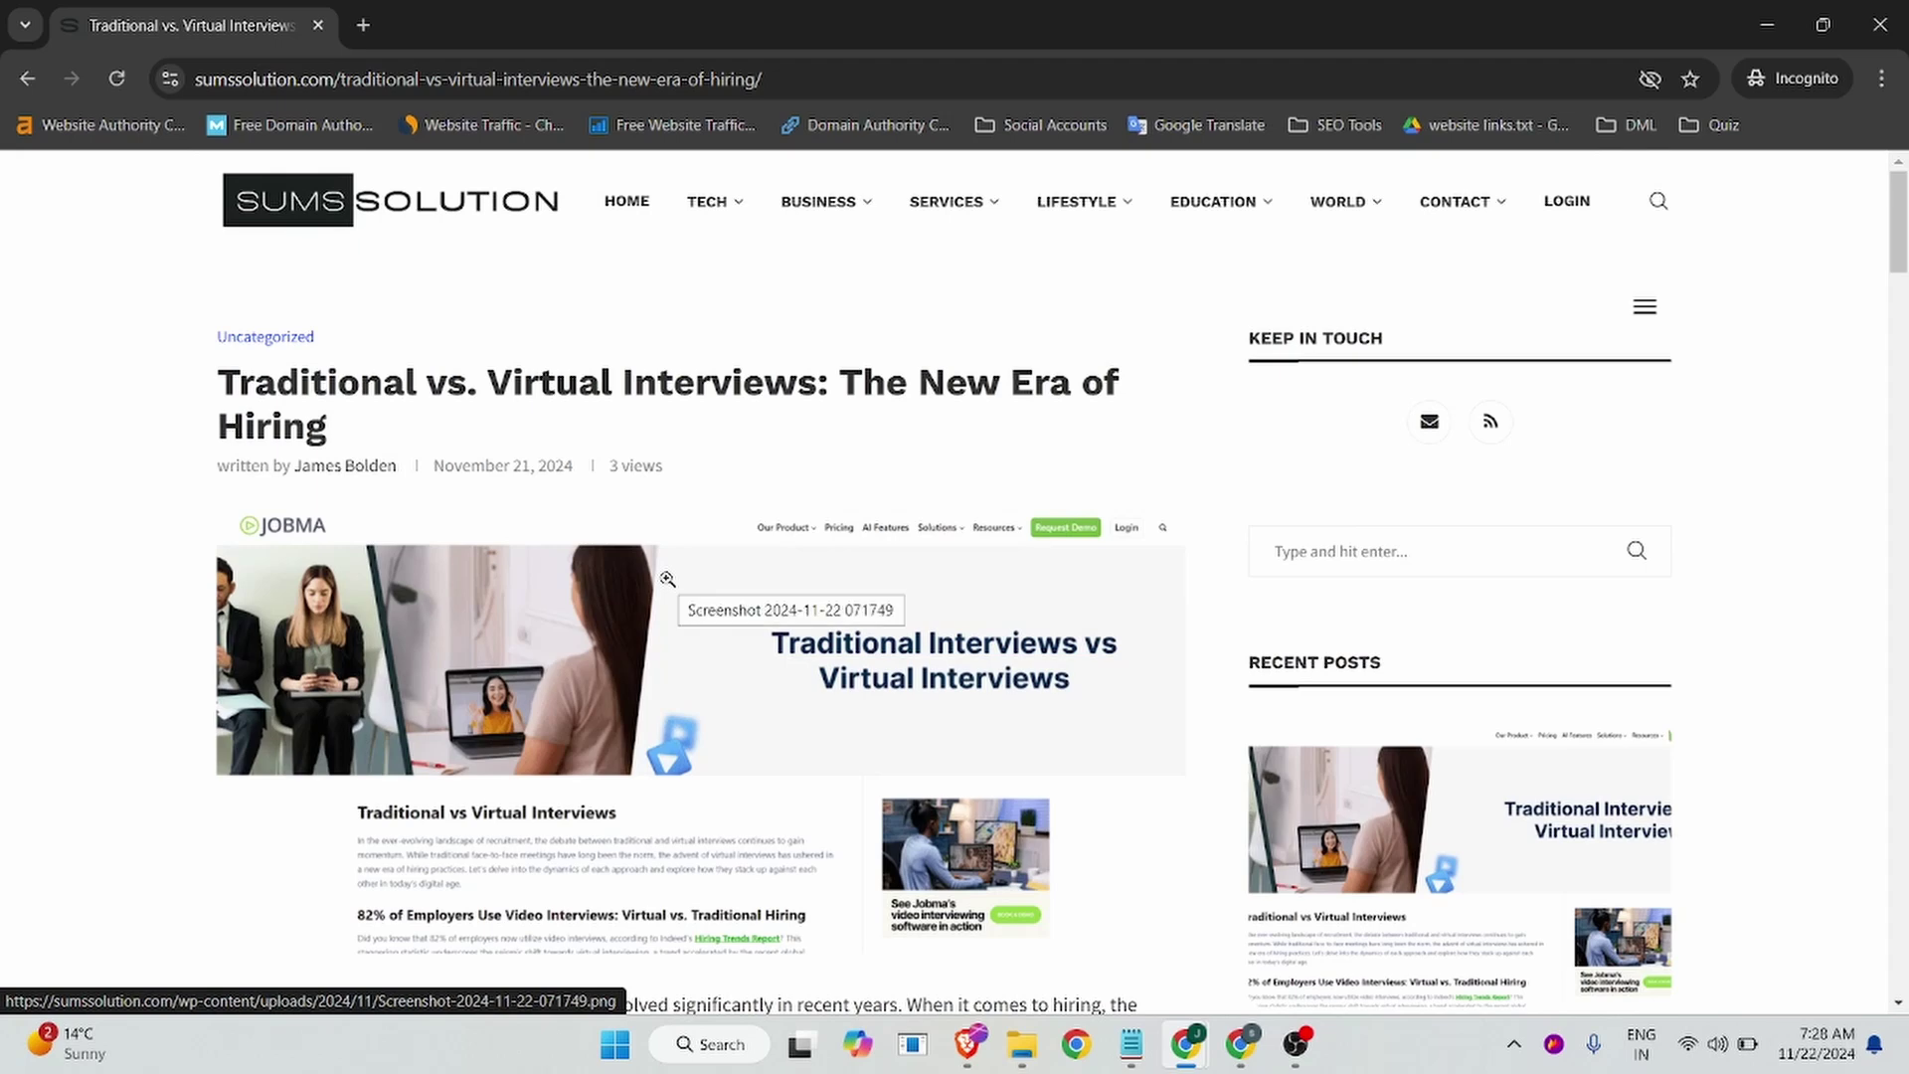